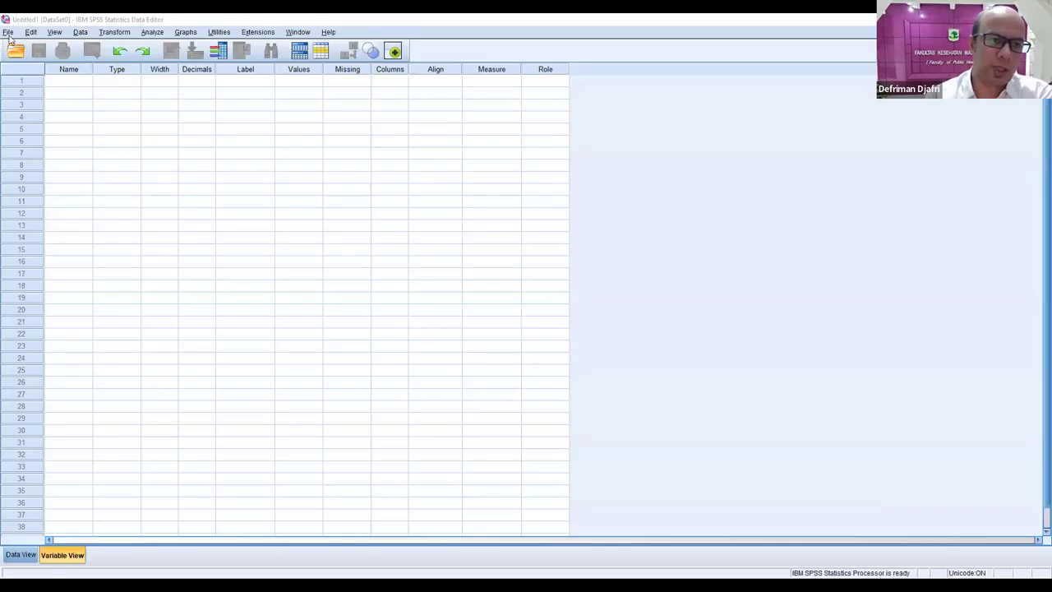
Start opening a data file and restrict the file type to Excel (*.xls, *.xlsx, *.xlsm).
click(9, 33)
mouse_move(156, 71)
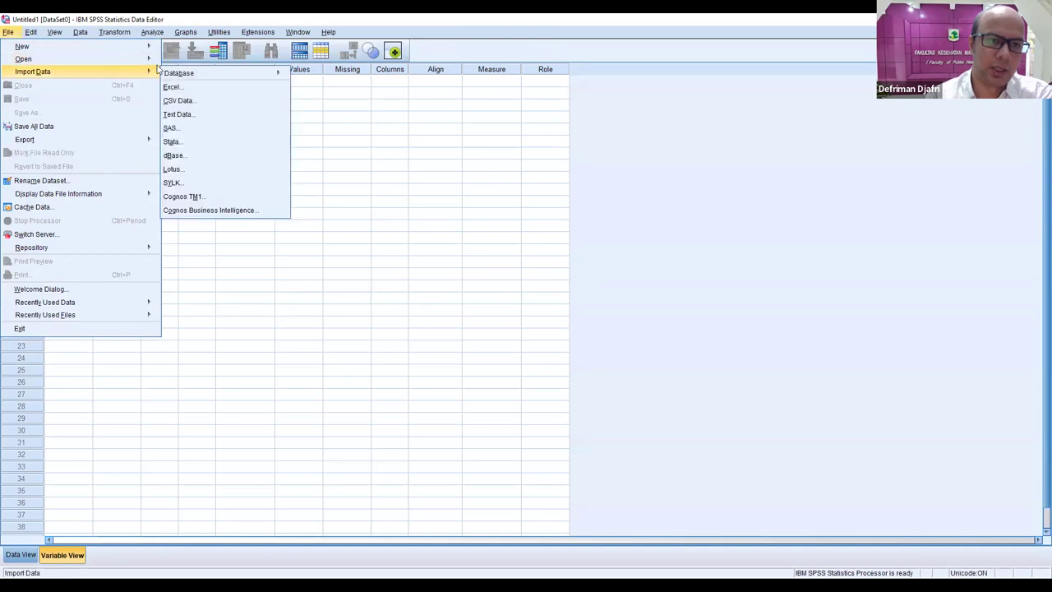
click(177, 59)
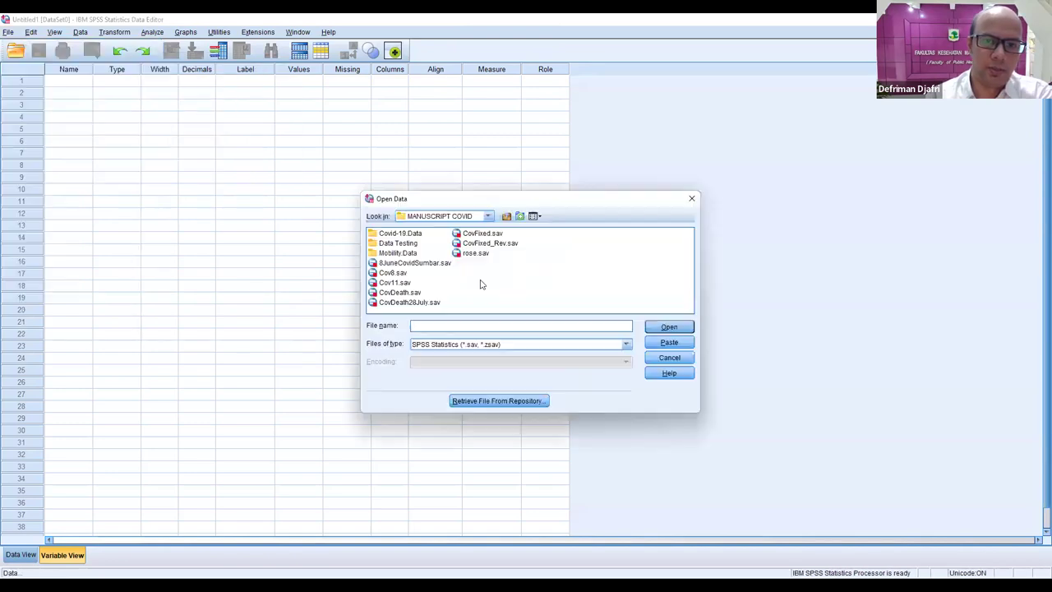
click(626, 344)
scroll(578, 403, down, 2)
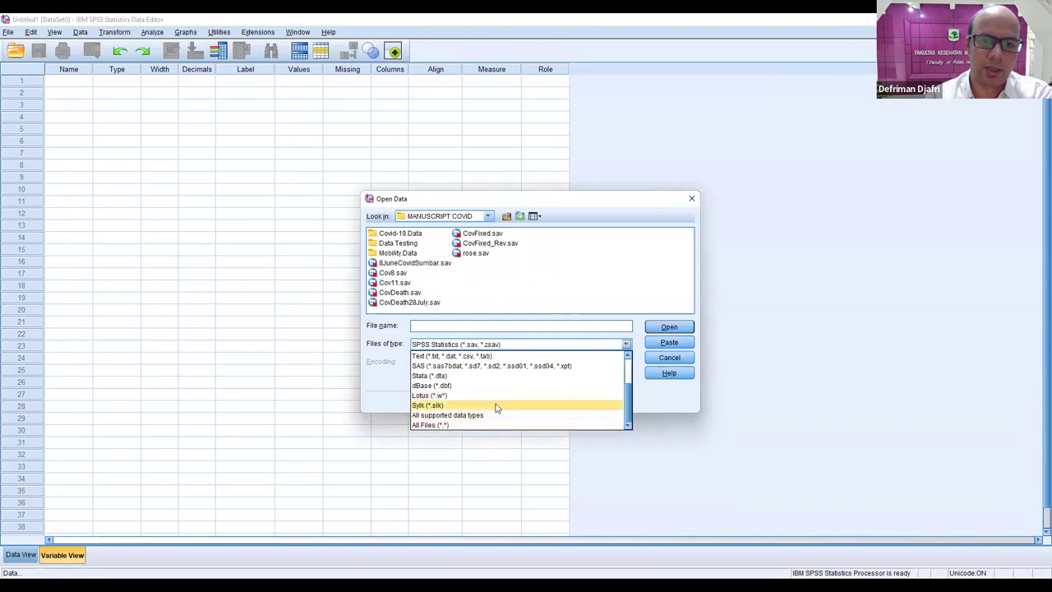
scroll(496, 408, up, 2)
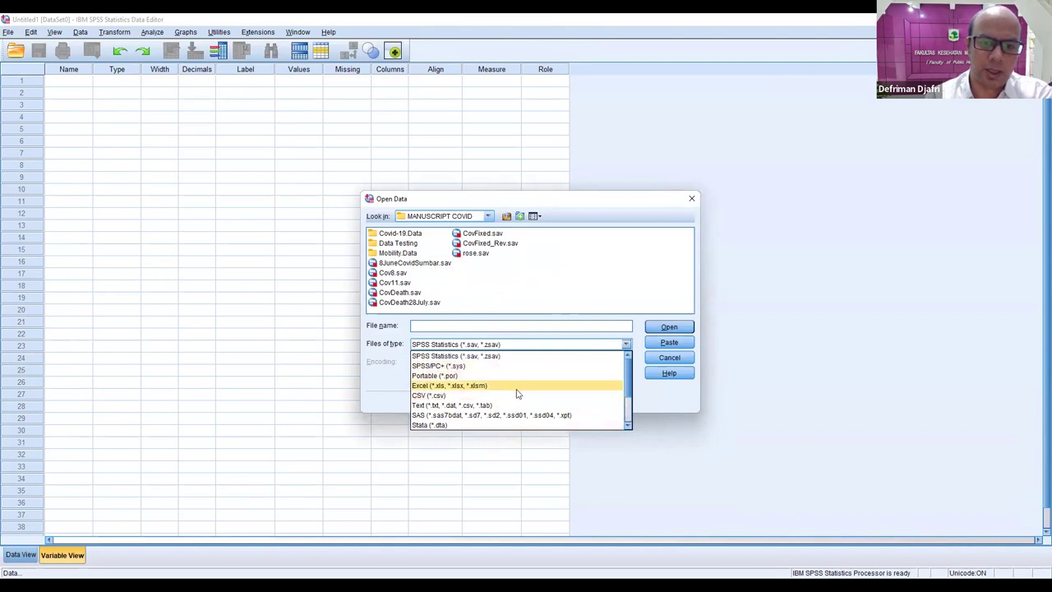
scroll(518, 393, down, 1)
click(504, 358)
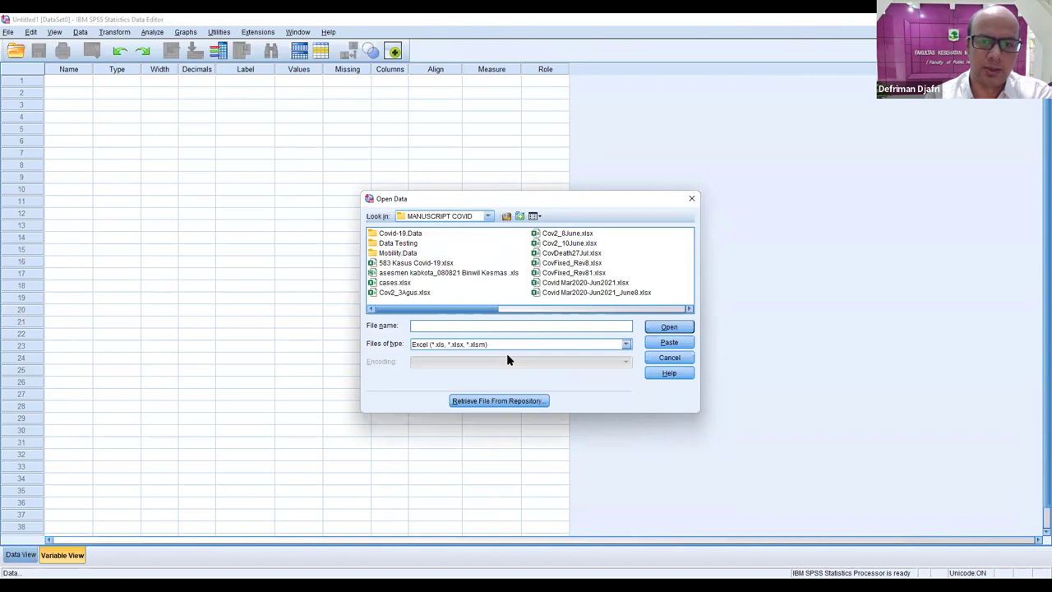
Browse to the folder Course PPT\2021\S2 Epid on the DATA (D:) drive.
click(488, 218)
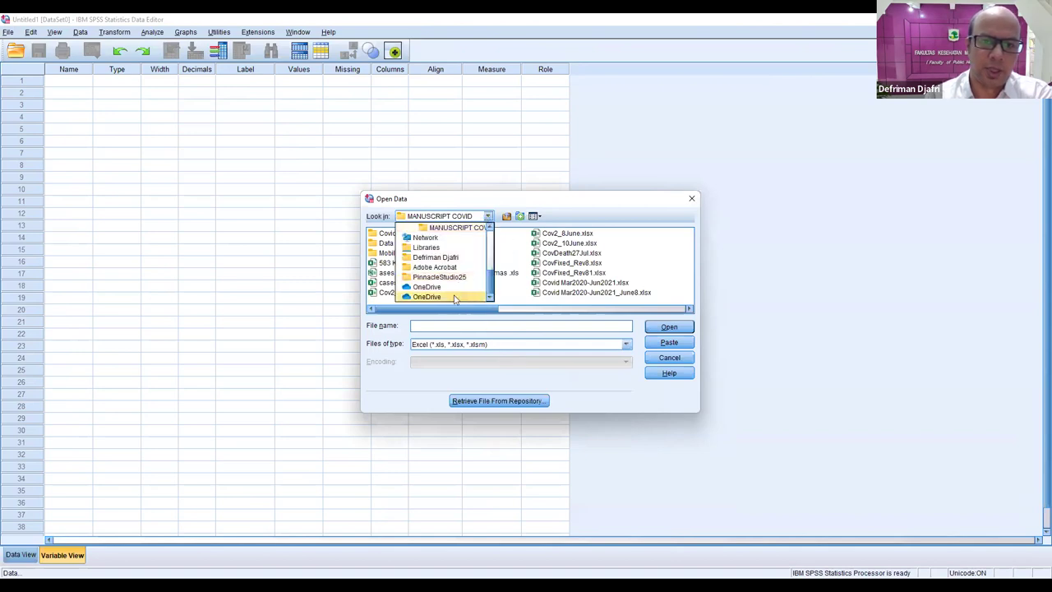
mouse_move(490, 287)
mouse_down()
mouse_move(490, 259)
mouse_move(490, 269)
mouse_up()
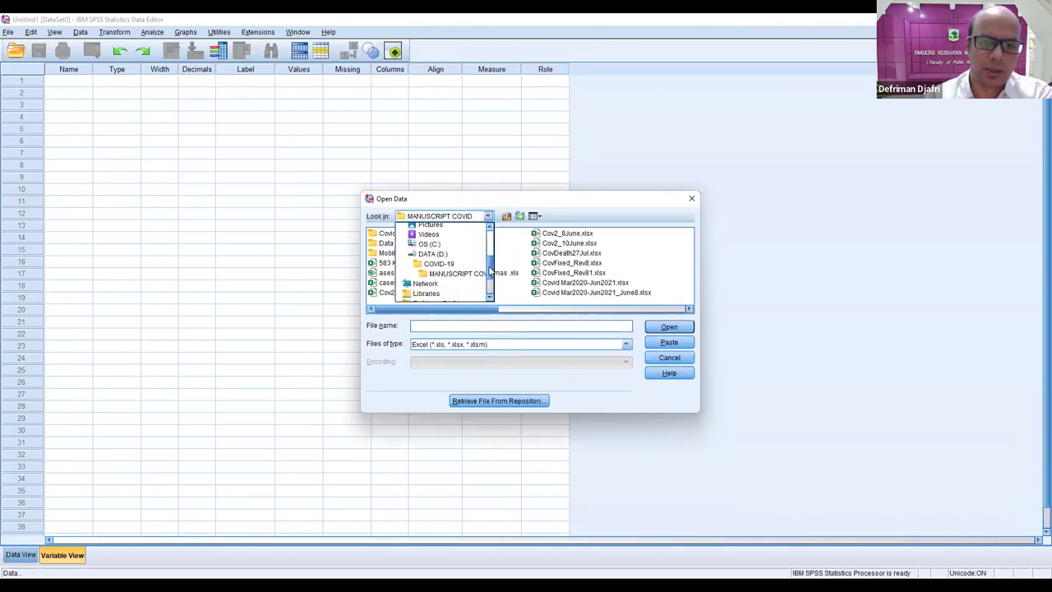
click(435, 255)
mouse_move(476, 309)
mouse_down()
mouse_move(645, 309)
mouse_move(464, 309)
mouse_up()
double_click(405, 293)
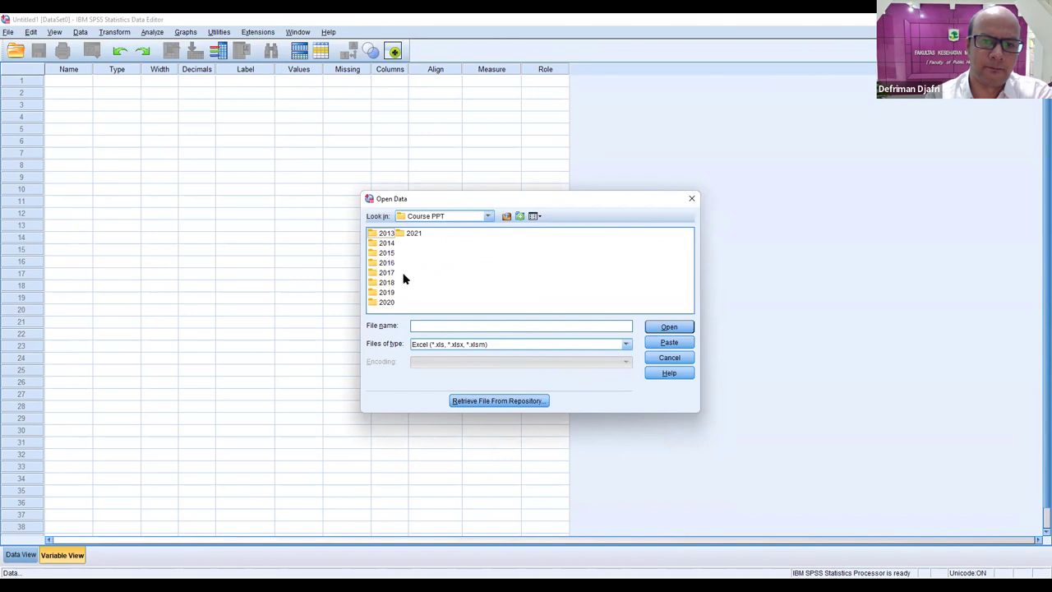
double_click(413, 233)
double_click(391, 243)
Import the serviks worksheet from serviks.xls, reading variable names from the first row of data.
click(394, 244)
click(663, 328)
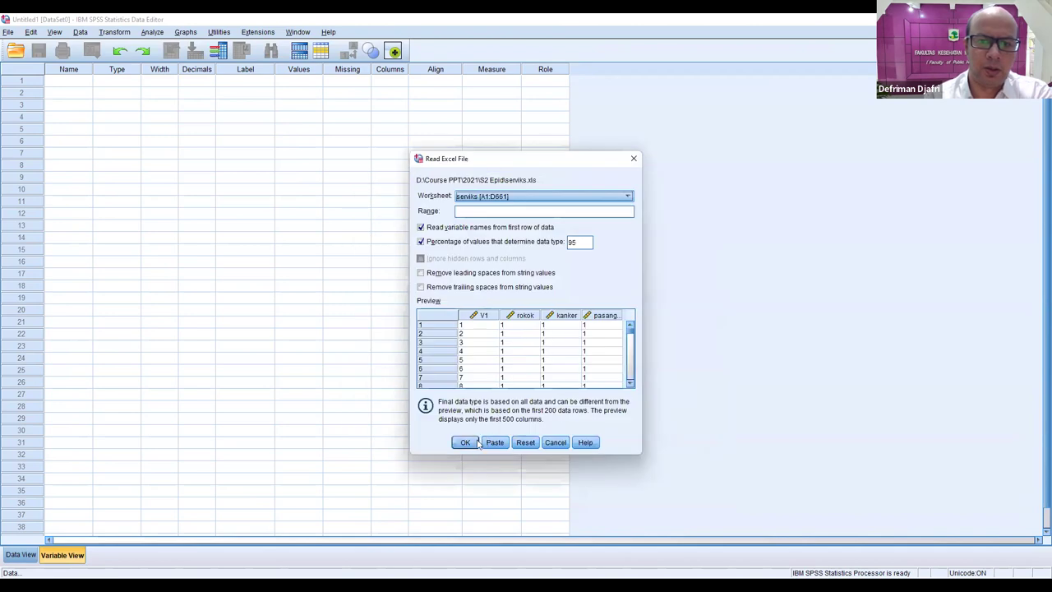
click(465, 442)
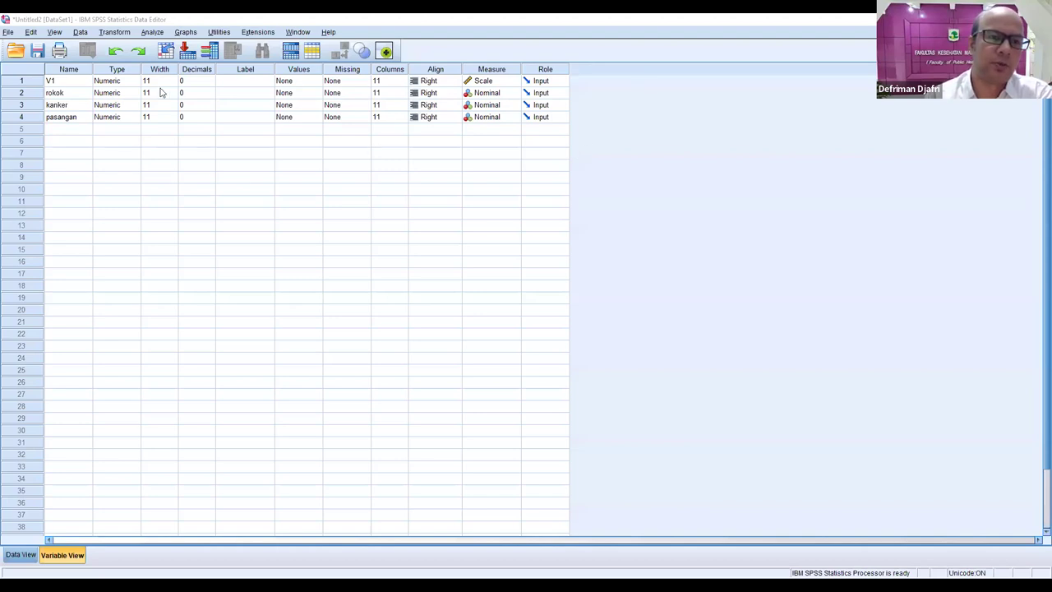
Delete the variable V1 from the dataset.
right_click(16, 82)
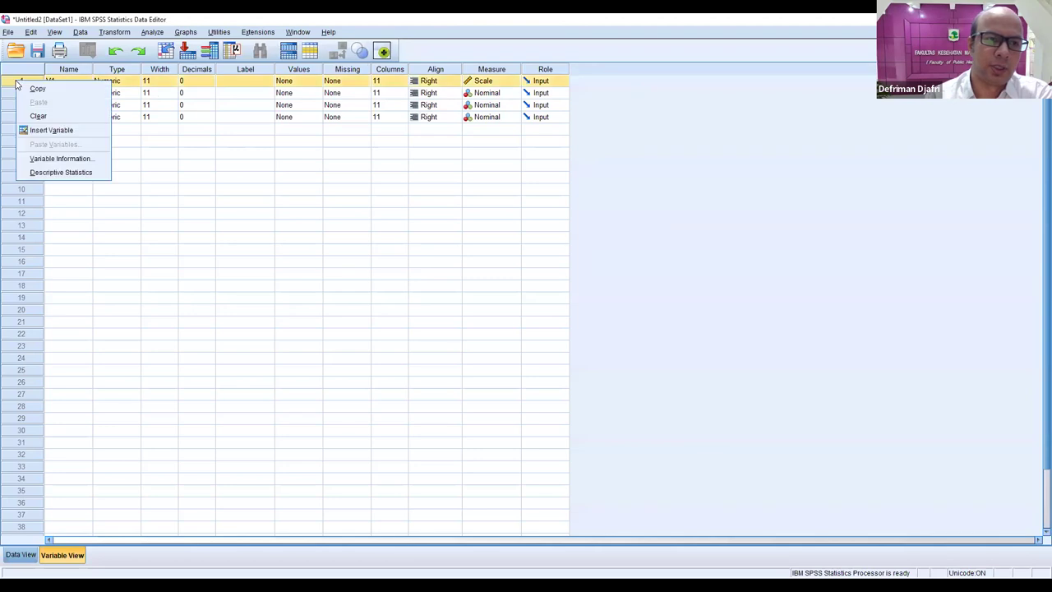
click(61, 116)
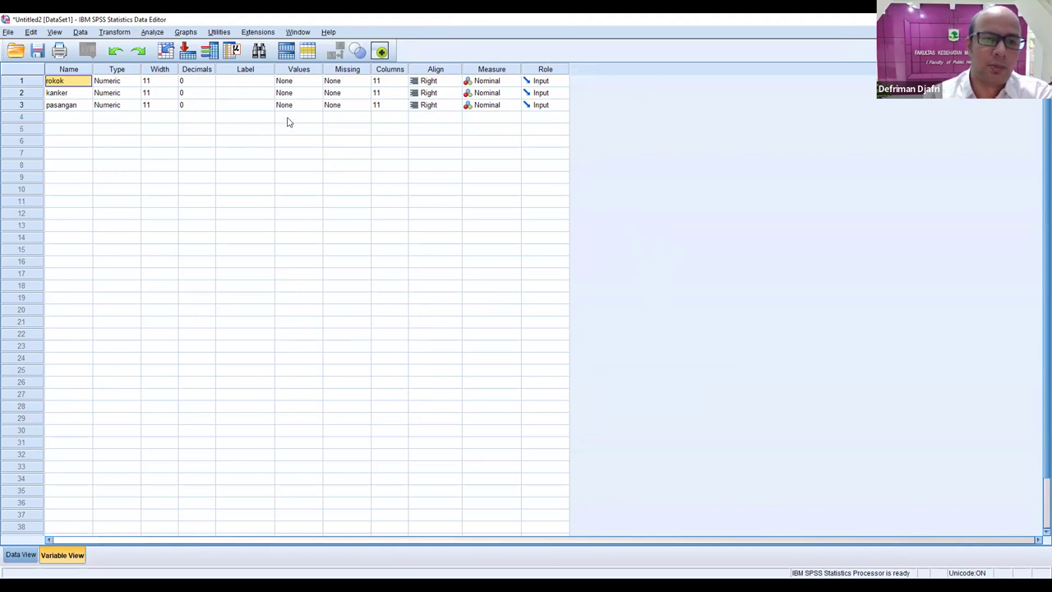
Add a value label to the rokok variable that defines 0 as "Merokok".
click(312, 84)
click(315, 82)
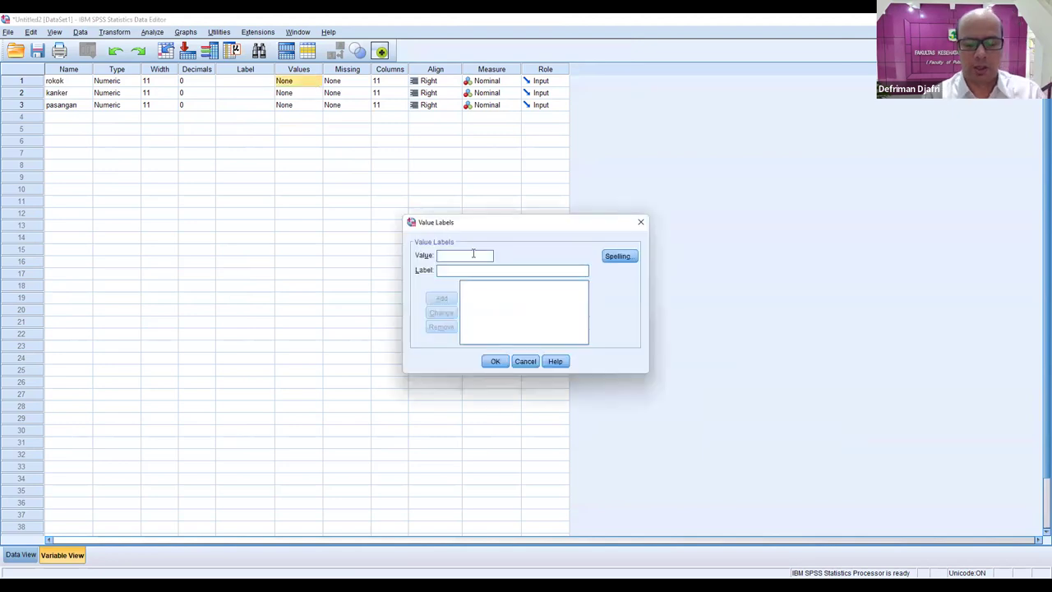
right_click(471, 270)
click(453, 271)
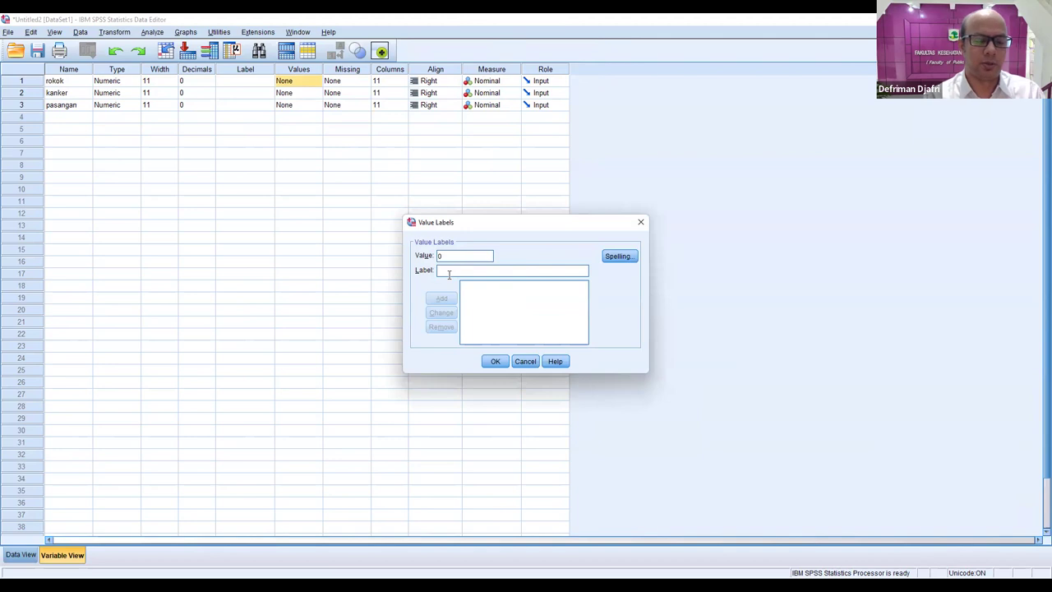
text(Ro)
key(BackSpace)
key(BackSpace)
text(Merokok)
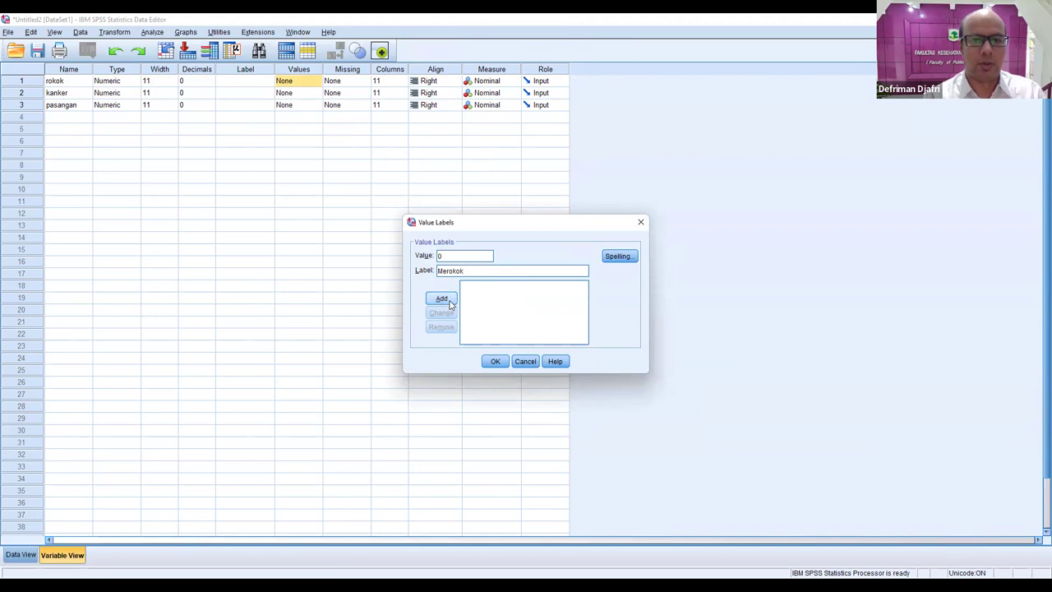
click(442, 300)
Define value 1 of rokok as "Tidak Merokok" and apply the value labels.
text(1)
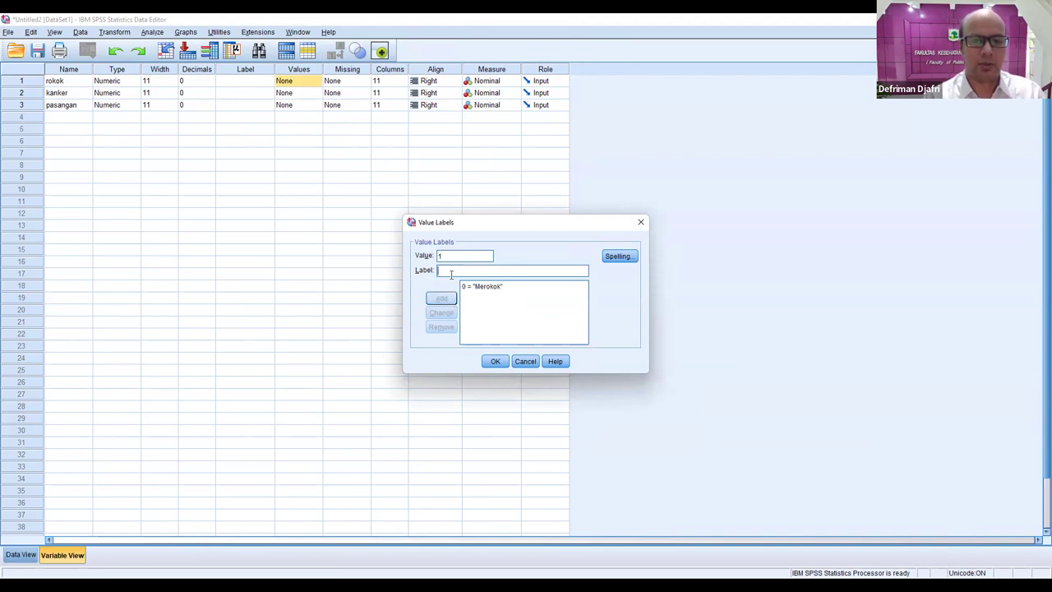
click(450, 275)
text(Tidak Merokok)
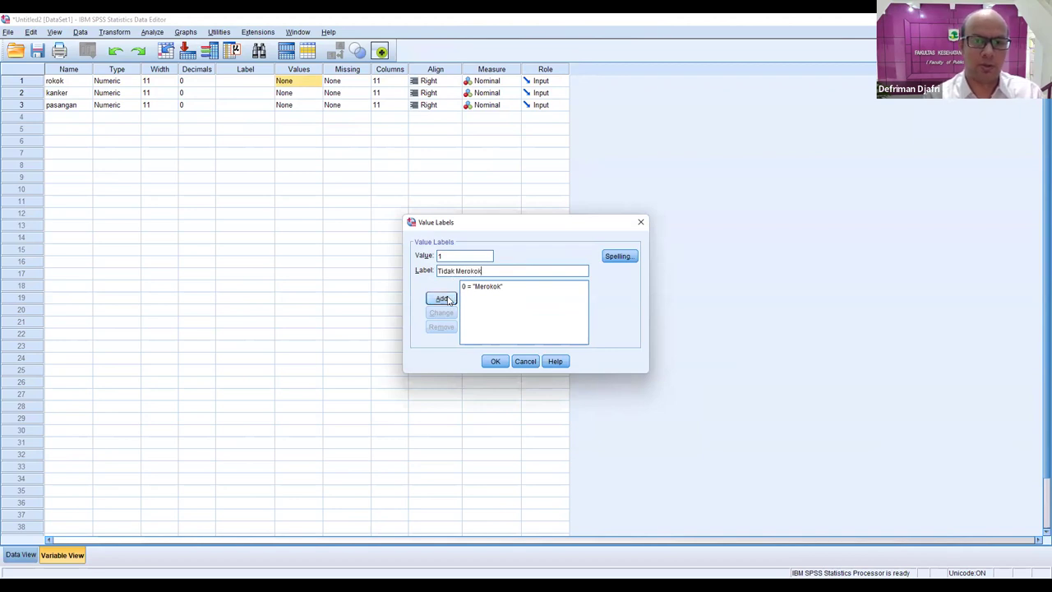
click(448, 300)
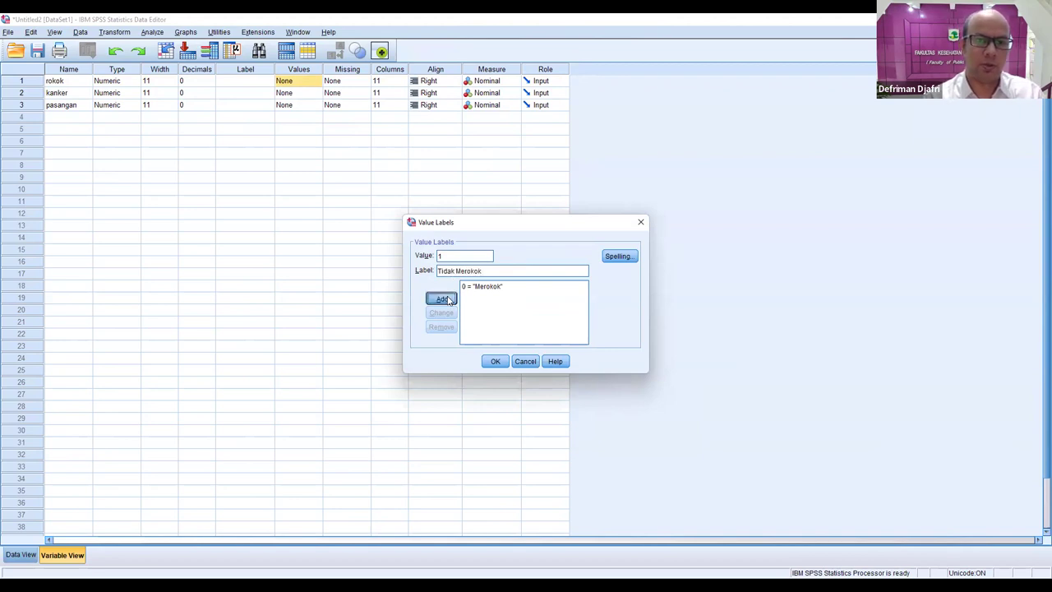
click(495, 363)
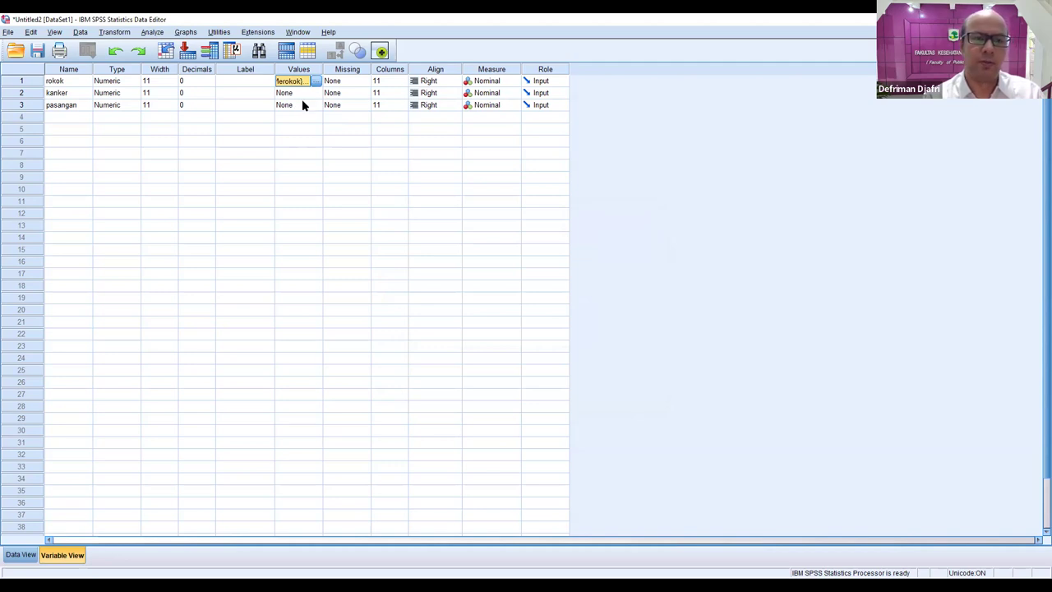
Open the value labels of the kanker variable and enter 0 as the value.
click(302, 96)
click(316, 92)
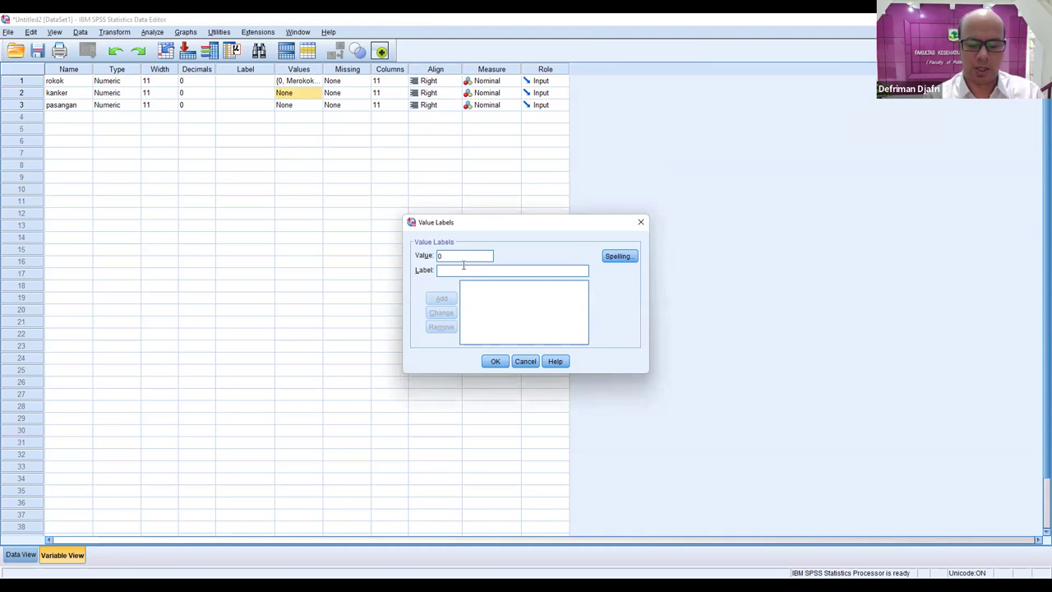
text(Kan)
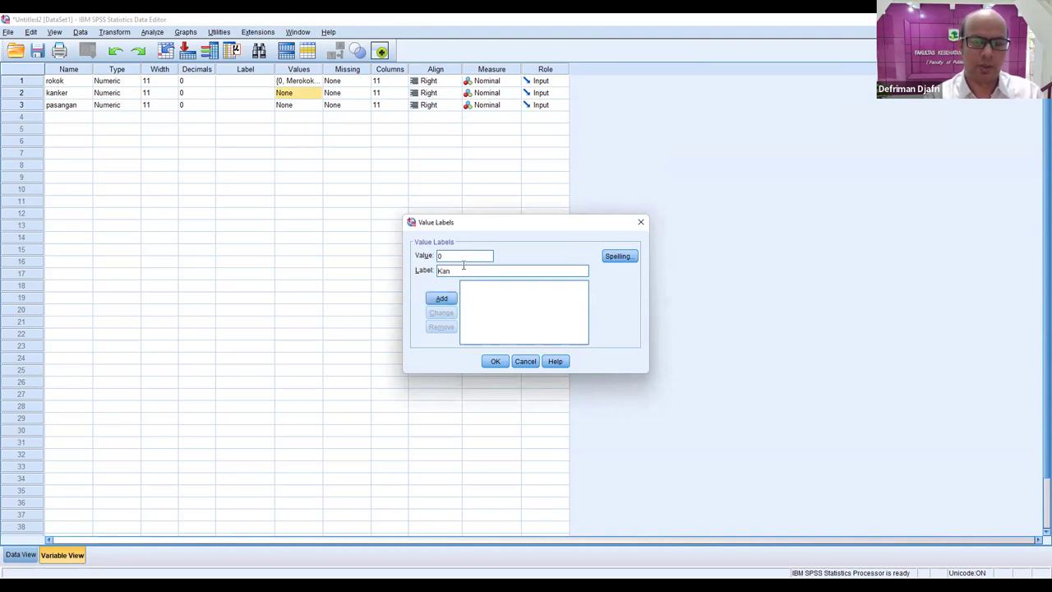
key(BackSpace)
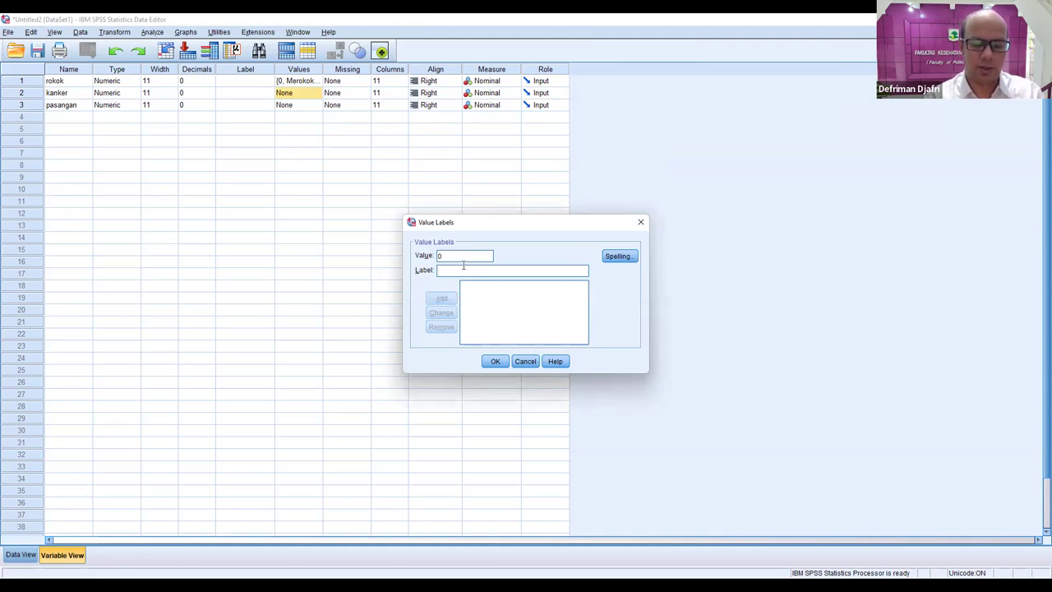
text(Kanke)
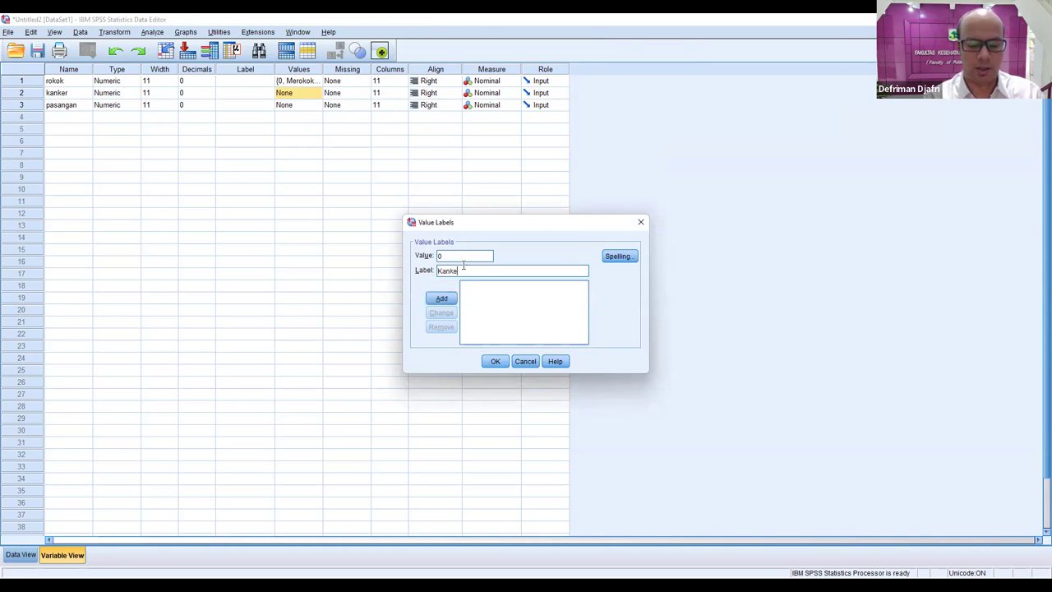
key(BackSpace)
key(BackSpace)
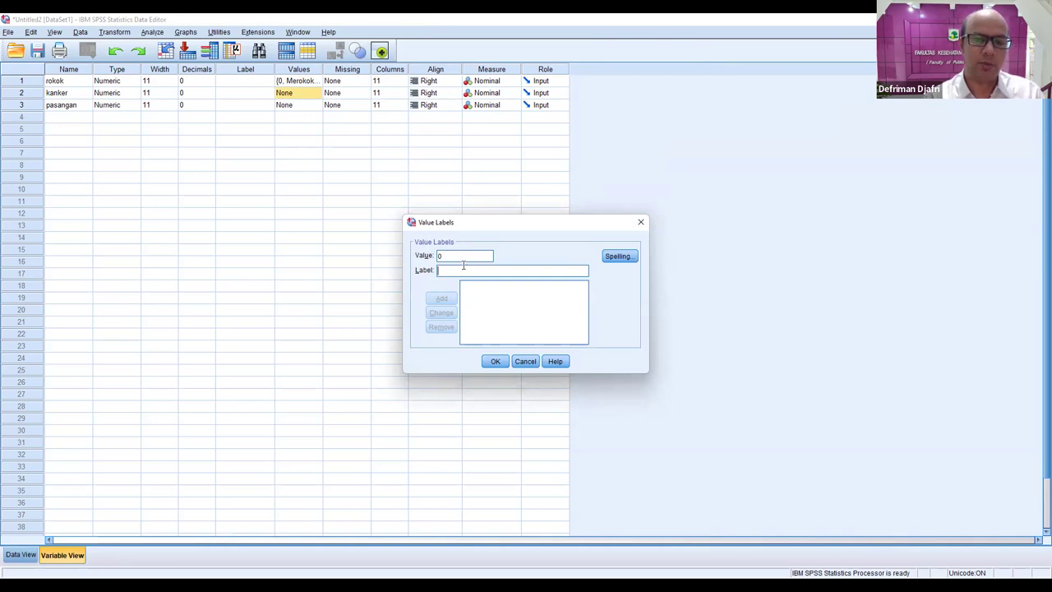
Define the kanker value labels as 0 = "Ya" and 1 = "Tidak" and apply them.
text(Ya)
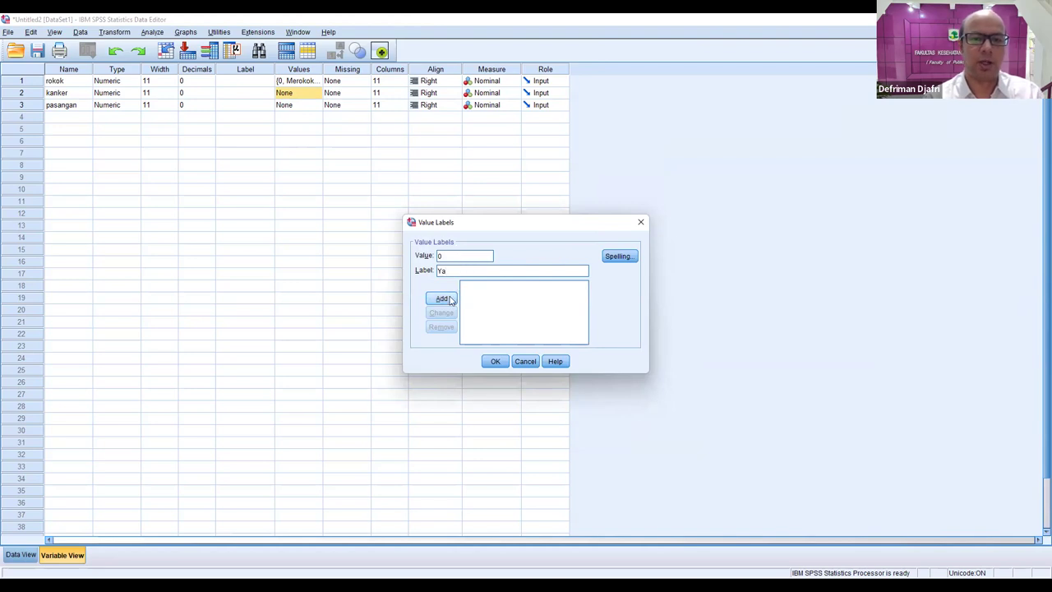
click(451, 301)
text(1)
click(475, 271)
text(T)
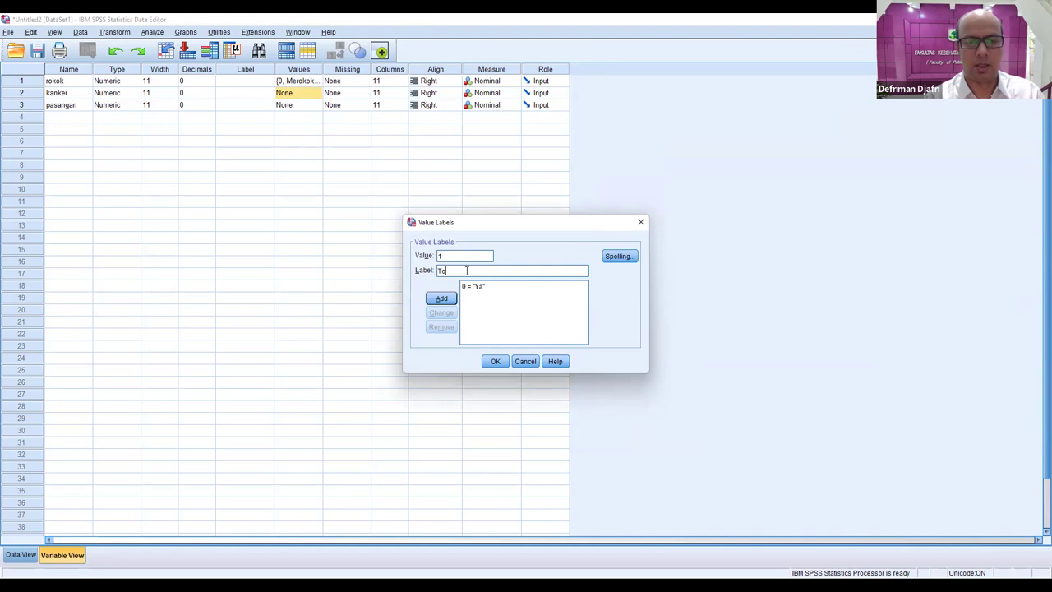
text(idak)
click(444, 299)
click(503, 363)
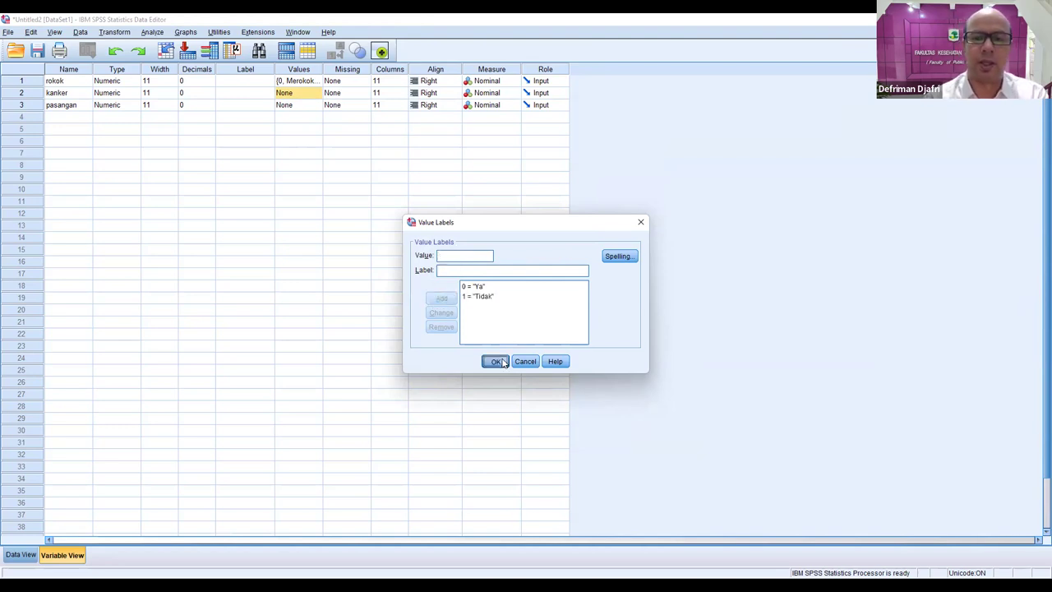
Add a value label to the pasangan variable that defines 0 as ">1".
click(315, 109)
click(316, 107)
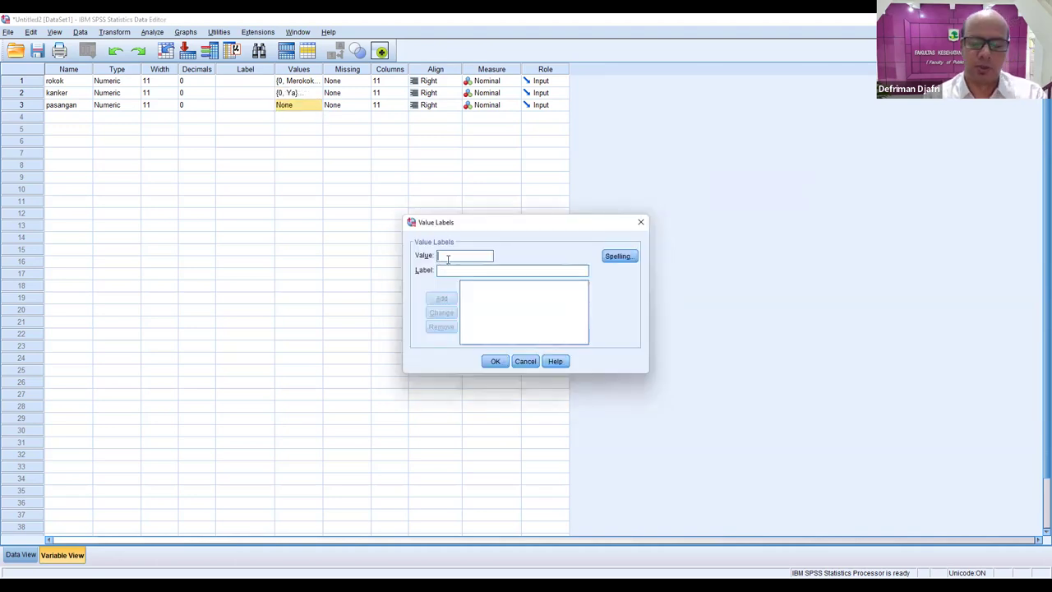
text(0)
click(444, 269)
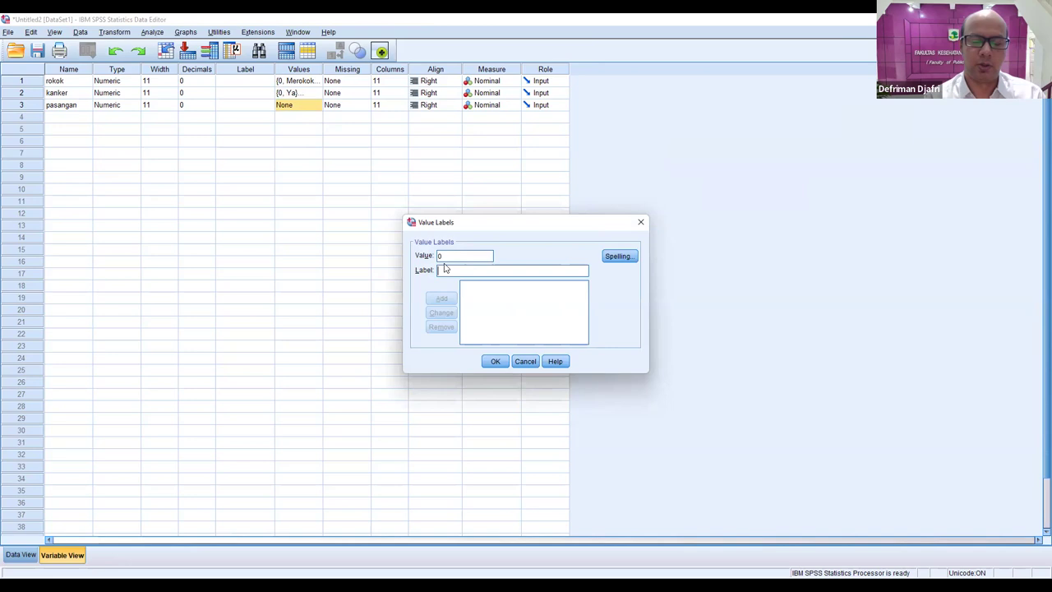
text(t)
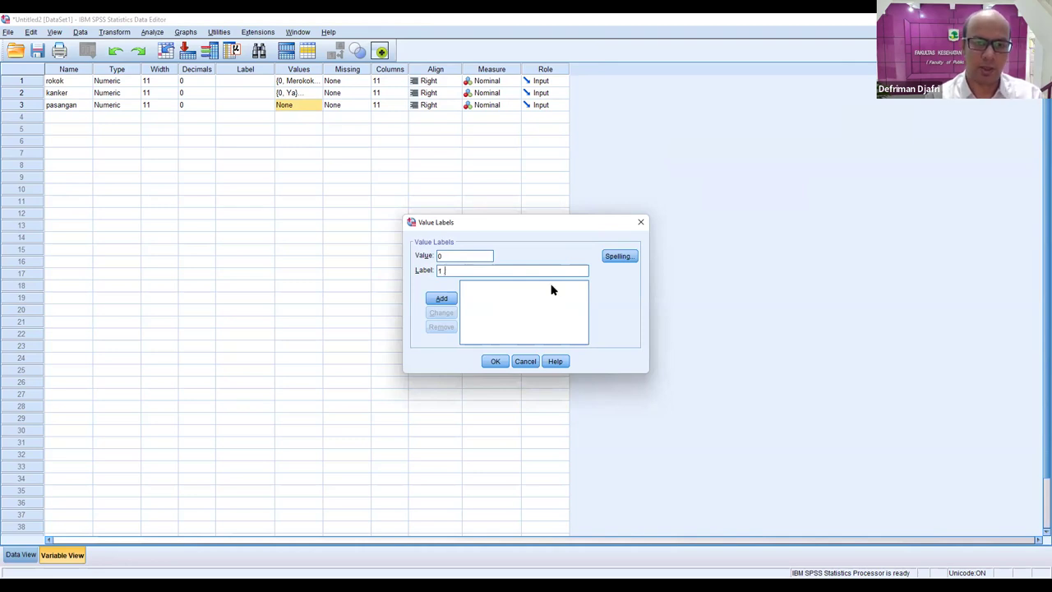
key(BackSpace)
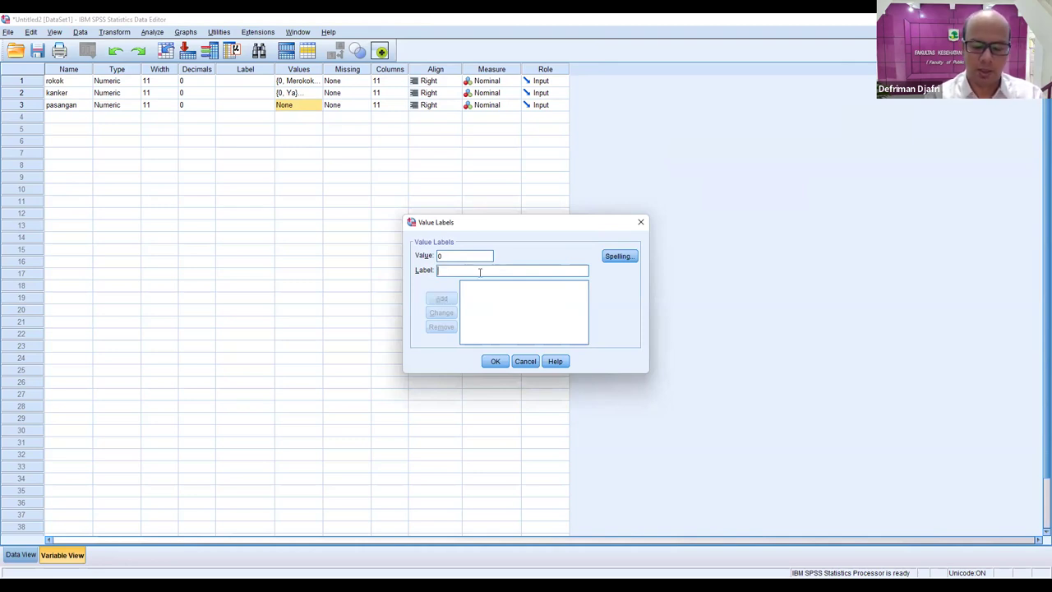
text(>1)
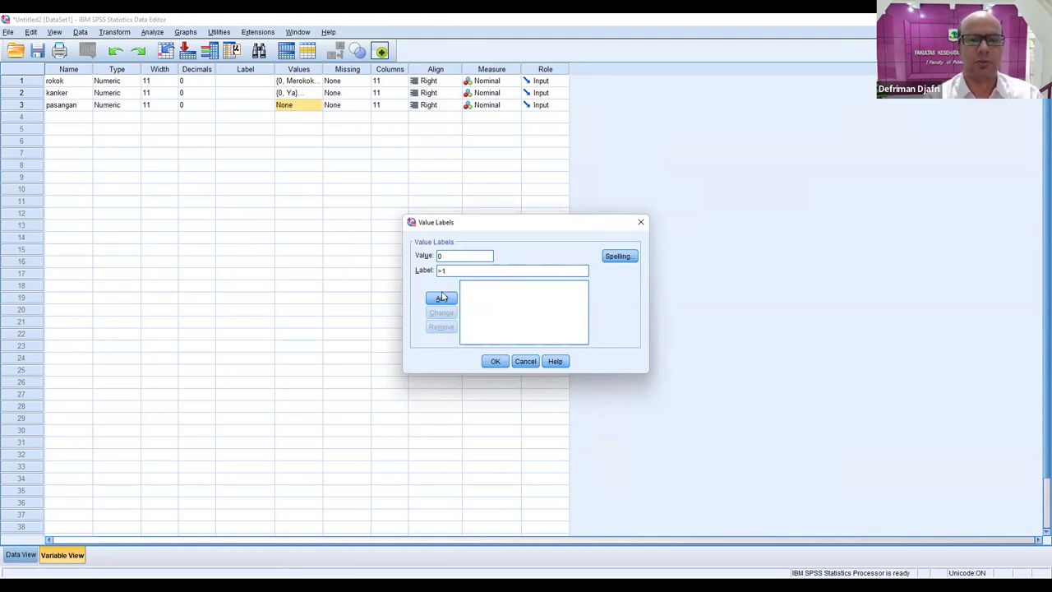
click(440, 300)
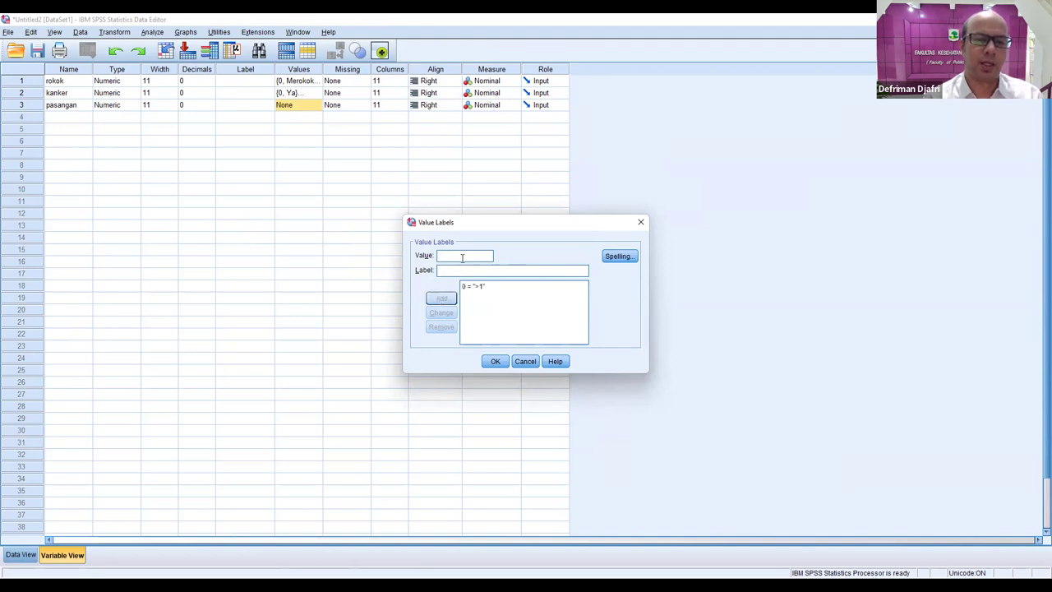
Define value 1 of pasangan as "0-1", apply the value labels, and widen the Values column.
text(1)
click(461, 264)
text(1)
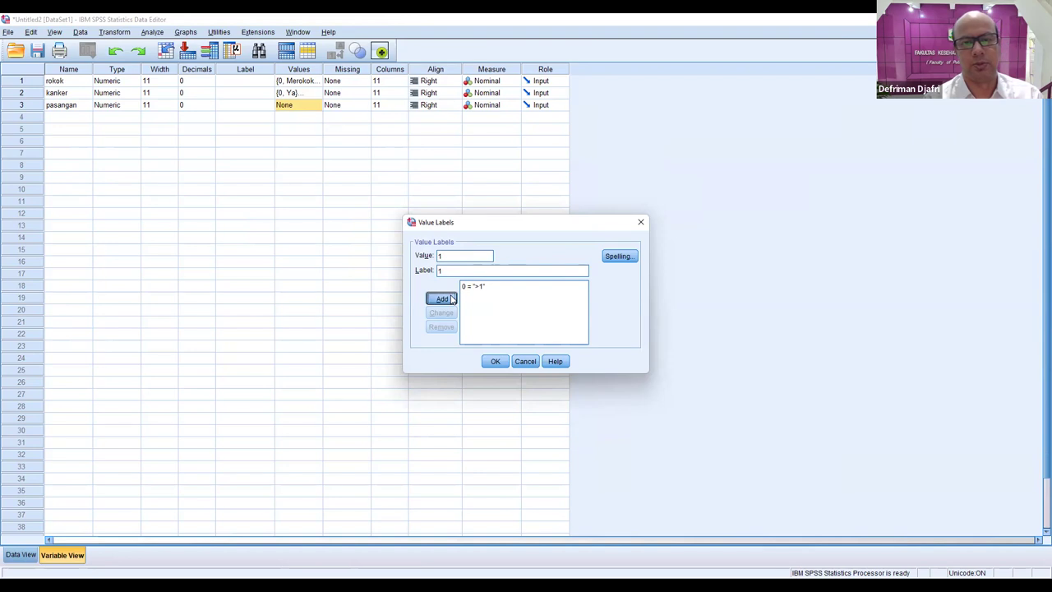
double_click(451, 270)
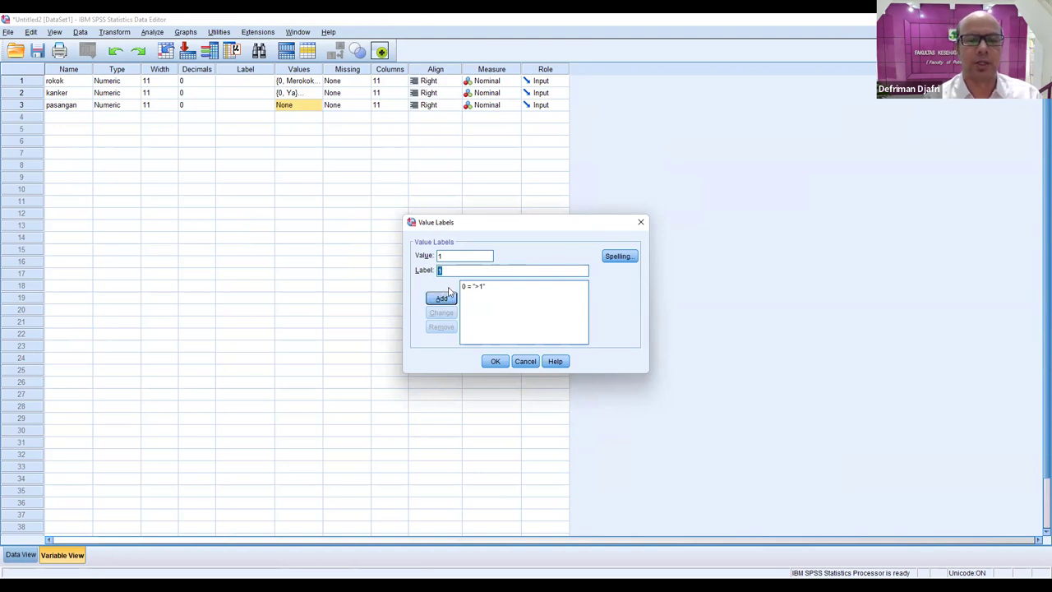
click(442, 270)
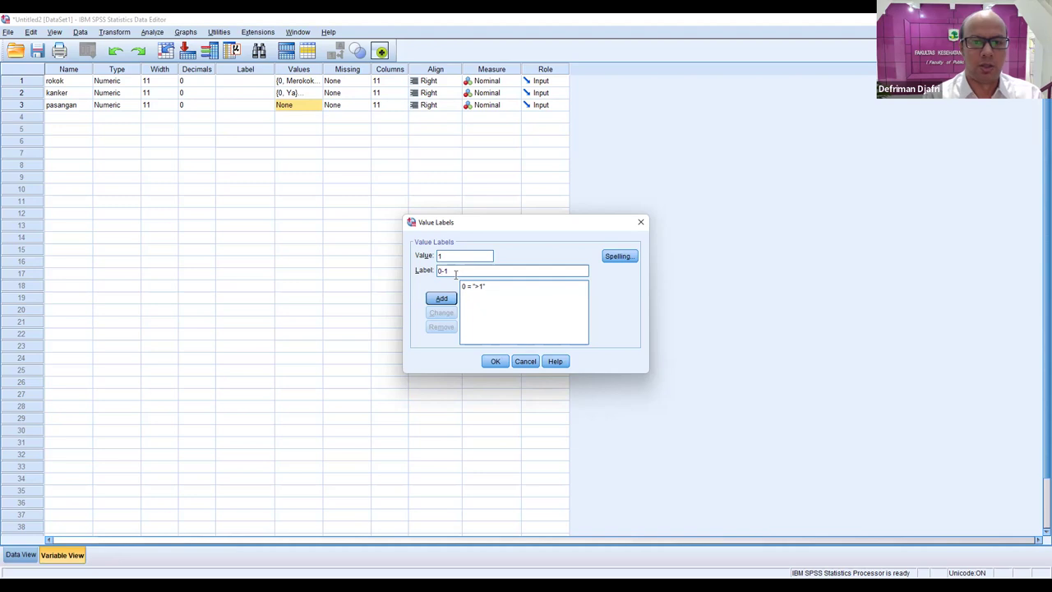
click(441, 299)
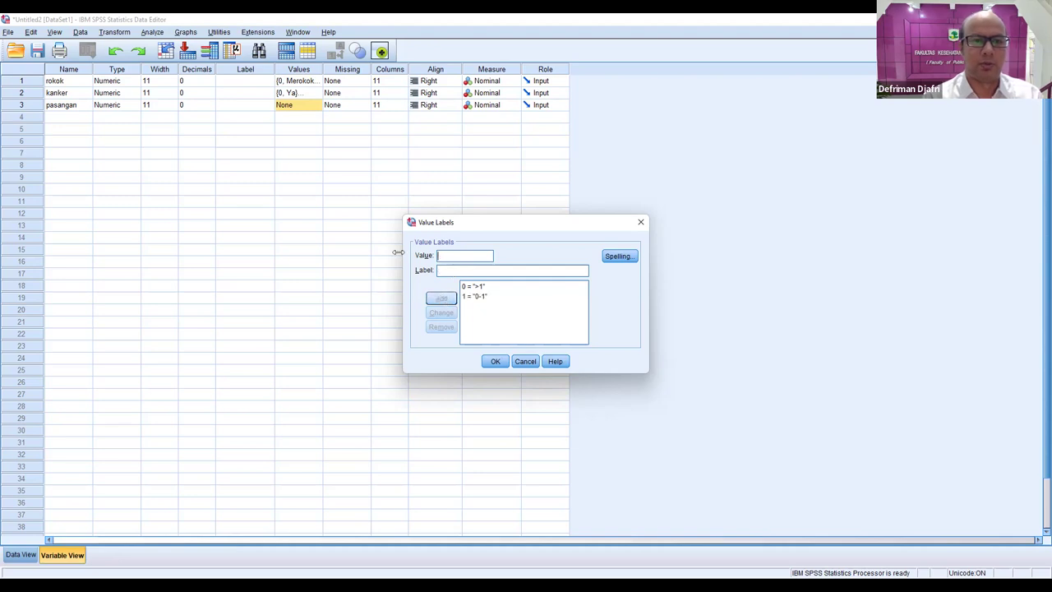
click(497, 362)
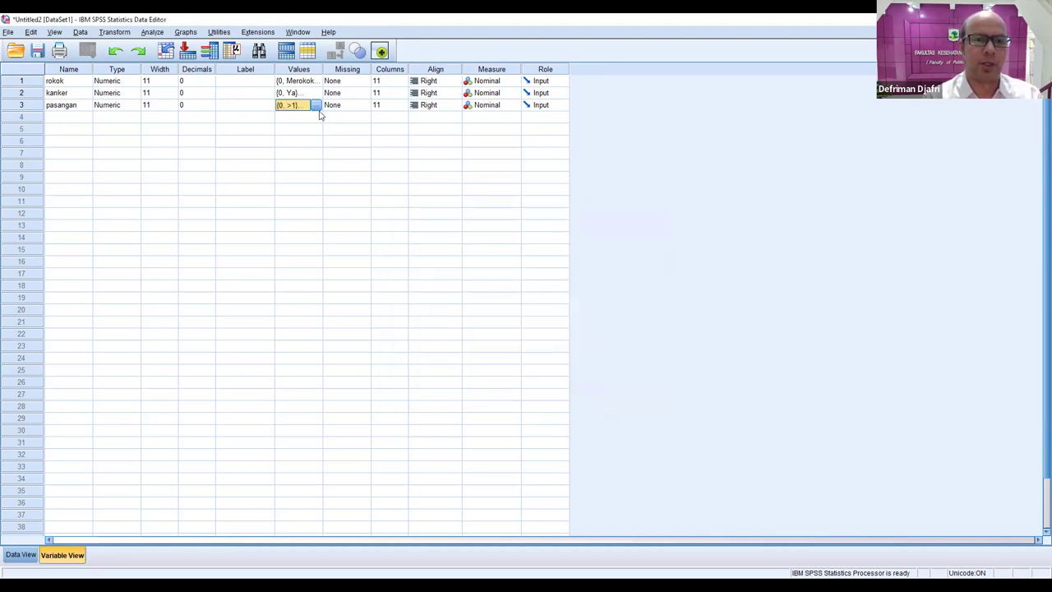
drag(323, 69, 401, 69)
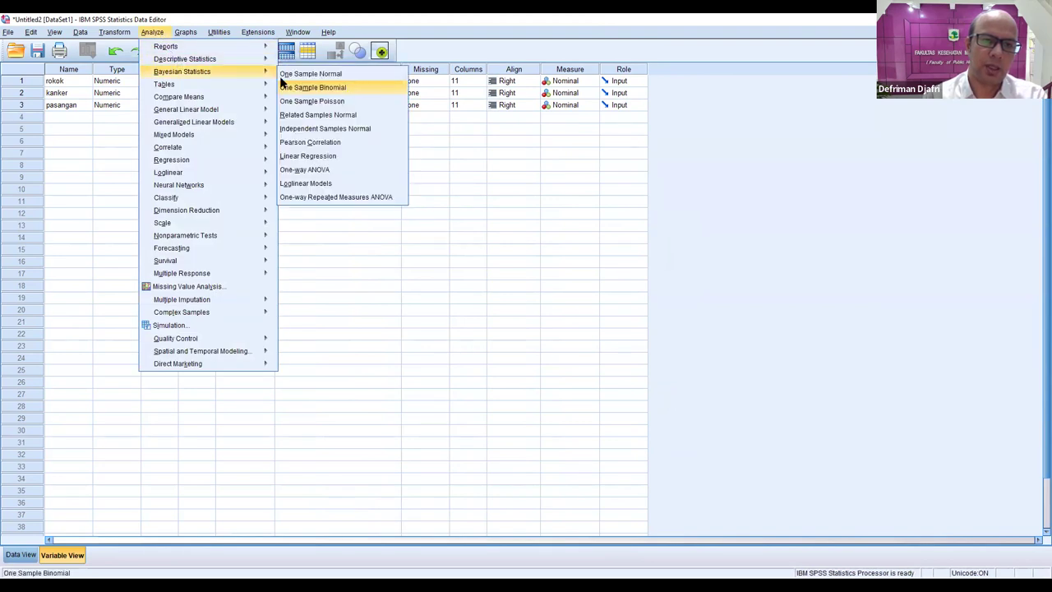
Set up a Crosstabs analysis with rokok as the row variable and kanker as the column variable.
mouse_move(247, 59)
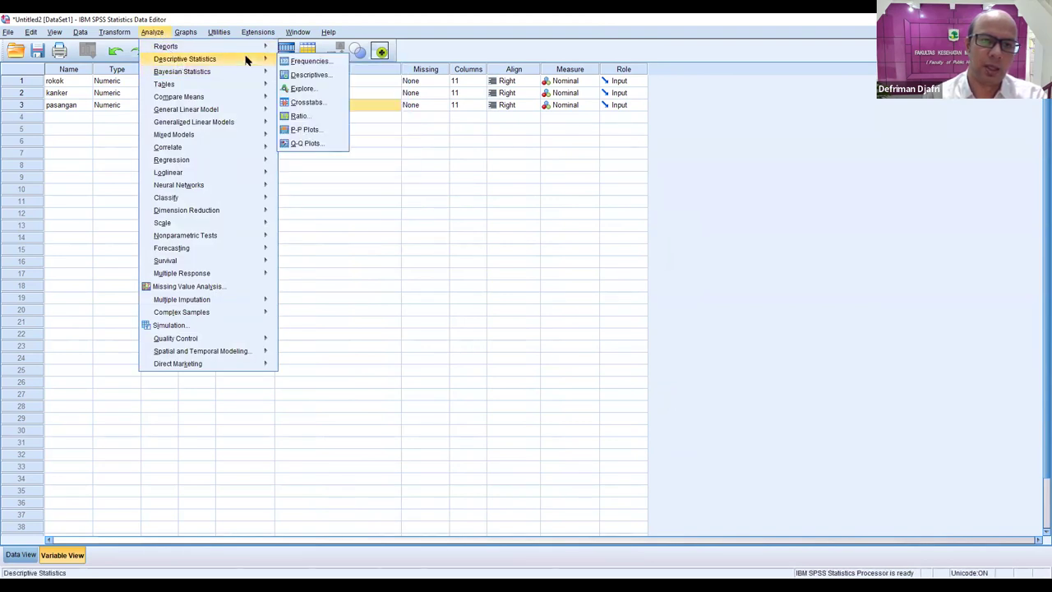
click(325, 105)
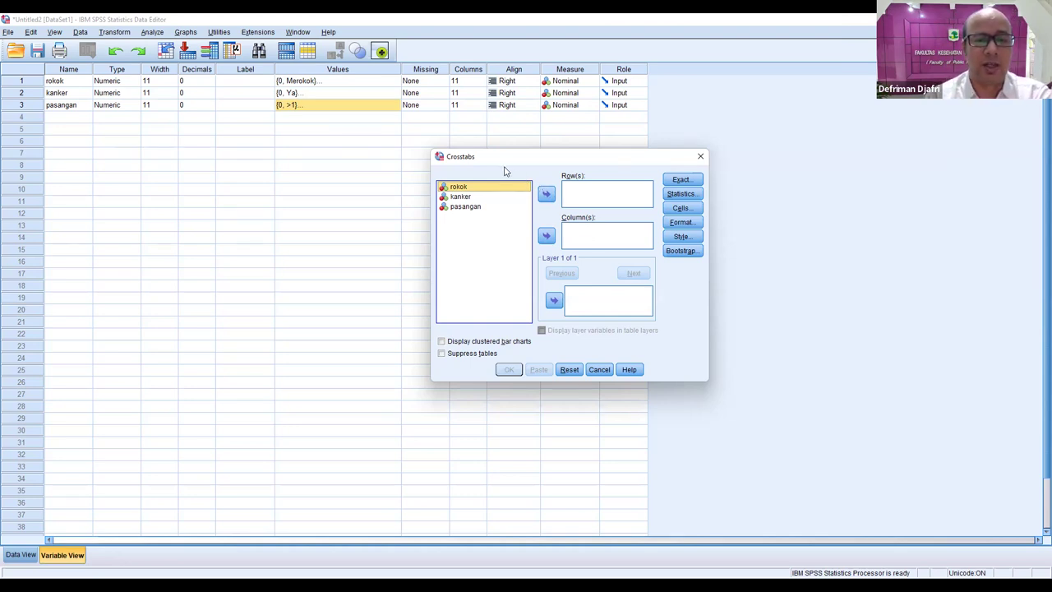
click(467, 198)
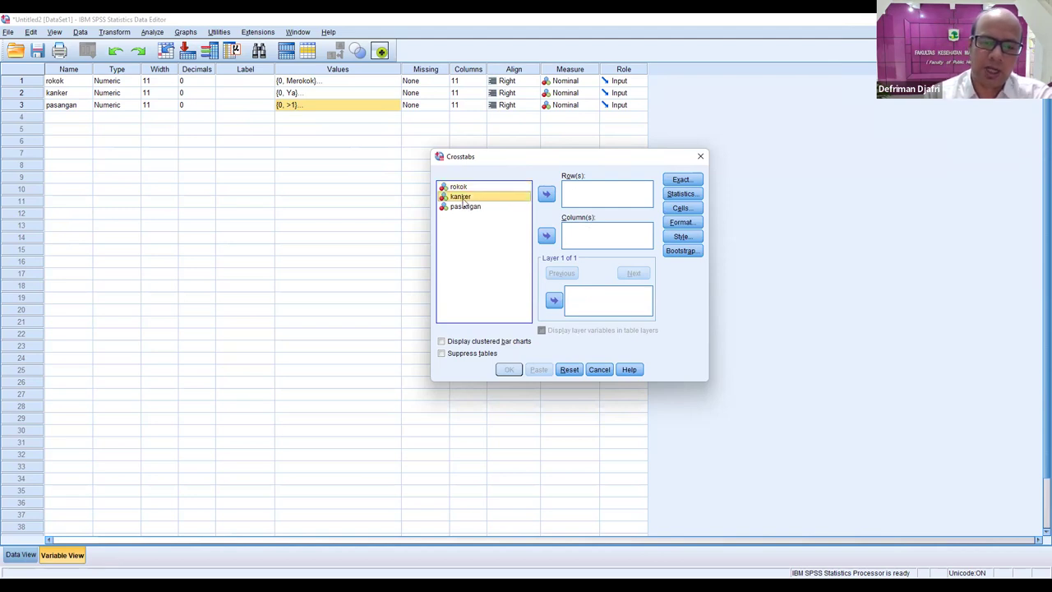
click(546, 237)
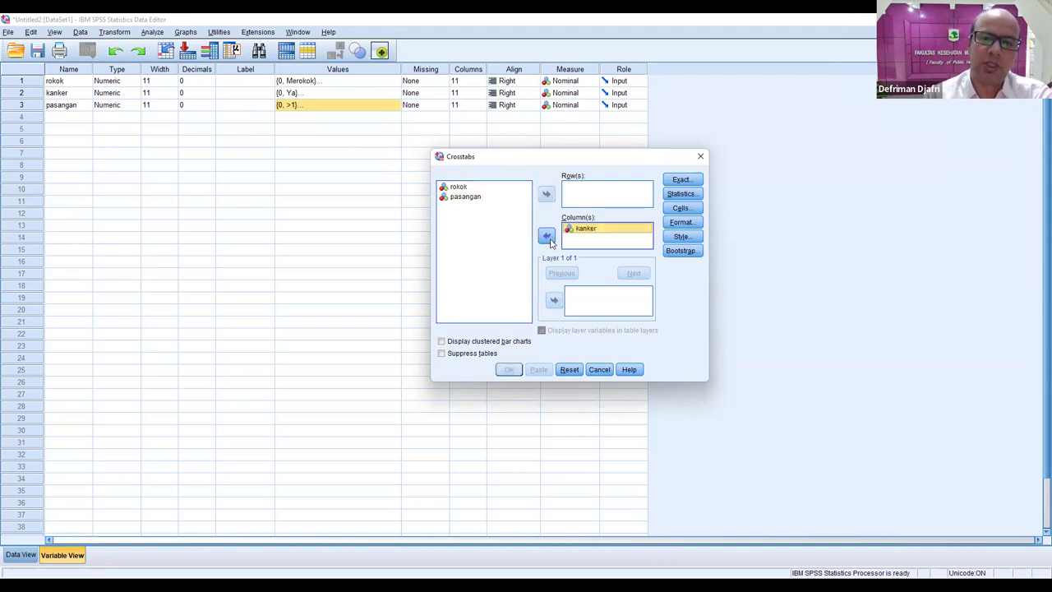
click(464, 188)
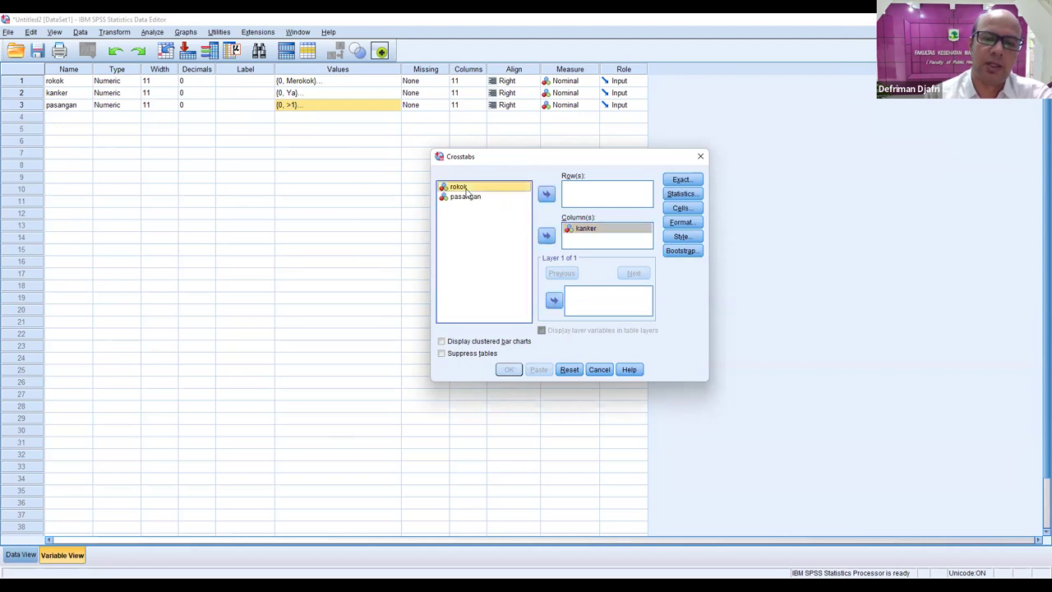
click(546, 195)
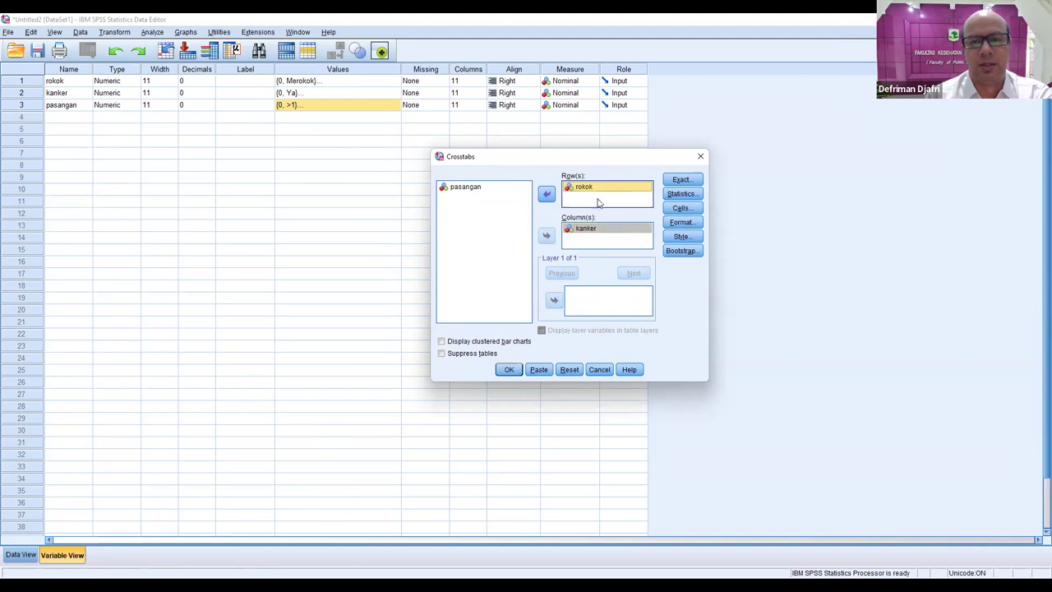
Include the Chi-square and Risk statistics in the rokok by kanker crosstab.
drag(573, 162, 561, 147)
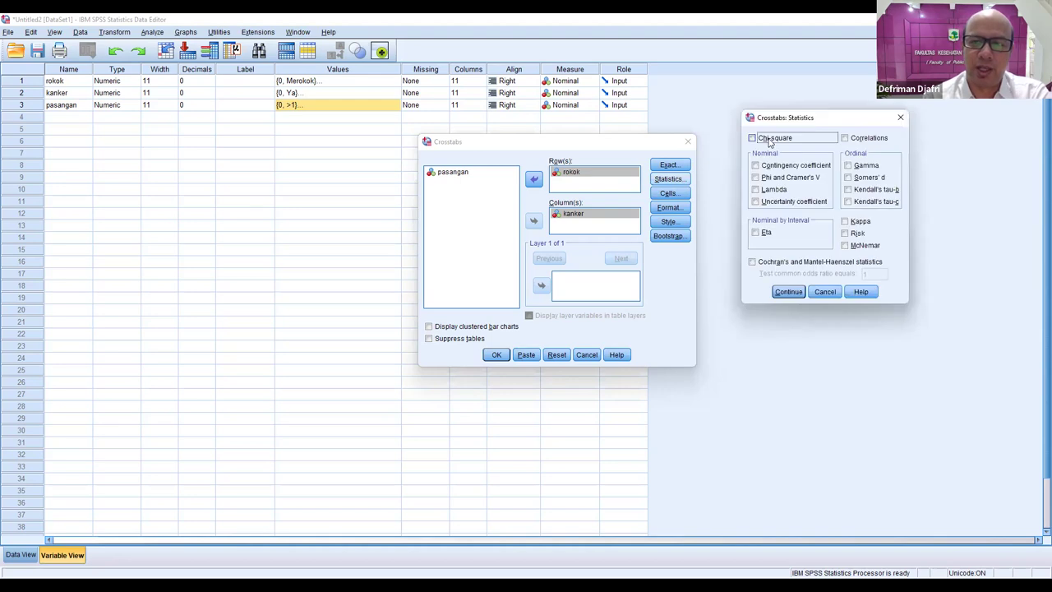
click(770, 142)
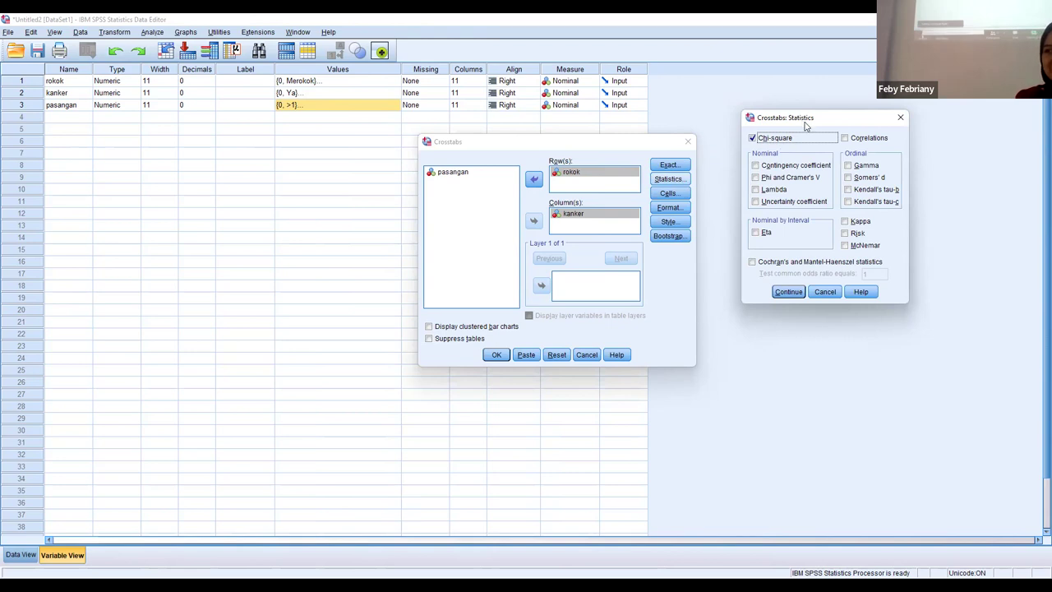
drag(805, 122, 810, 125)
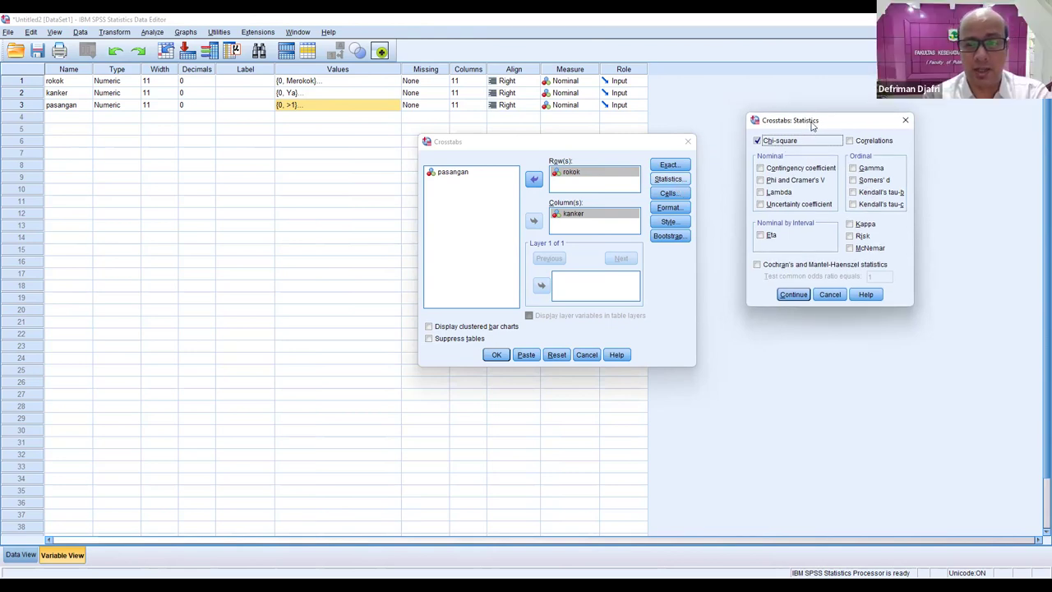
drag(827, 125, 843, 124)
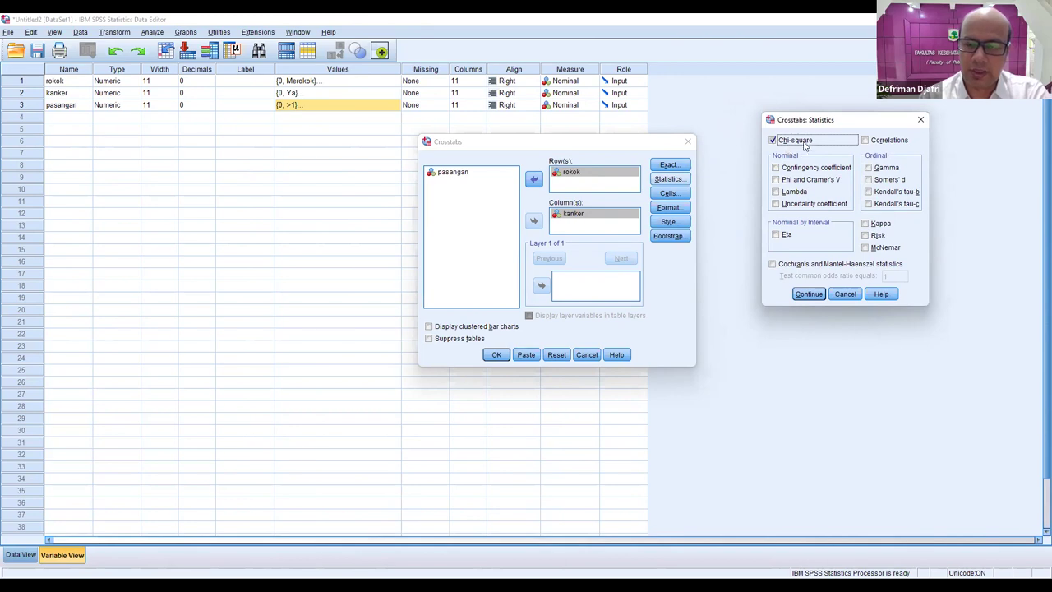
click(878, 236)
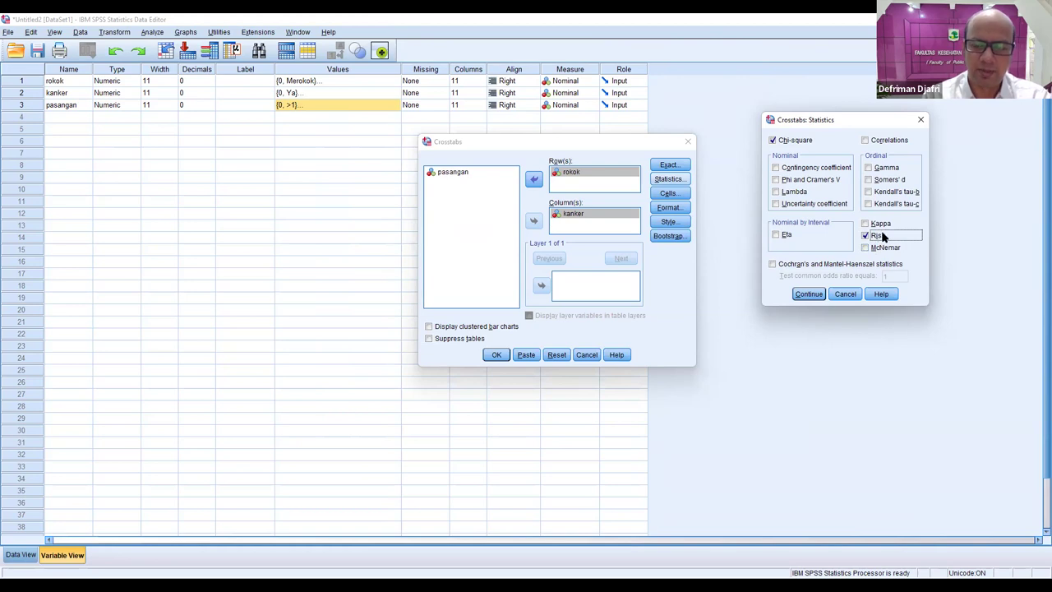
click(807, 299)
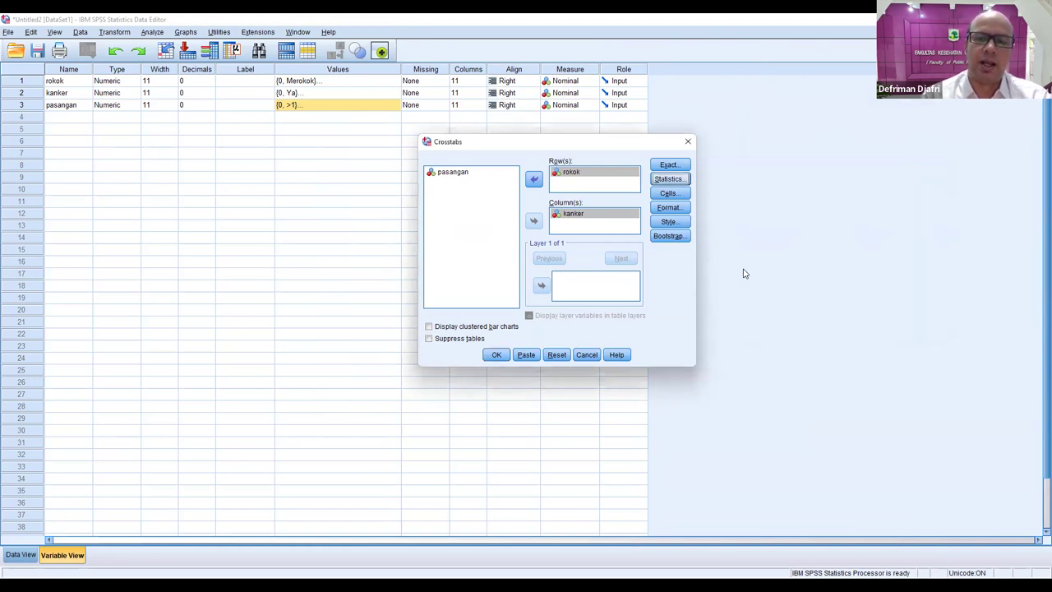
Add expected counts plus row and total percentages to the crosstab cells, and run the analysis.
click(682, 197)
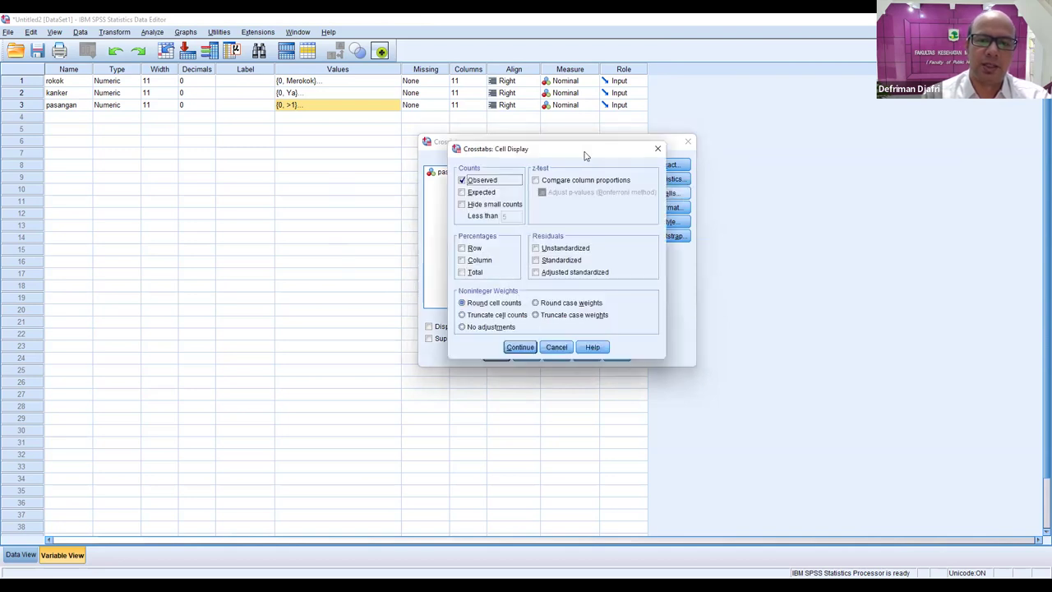
drag(585, 156, 837, 104)
click(789, 145)
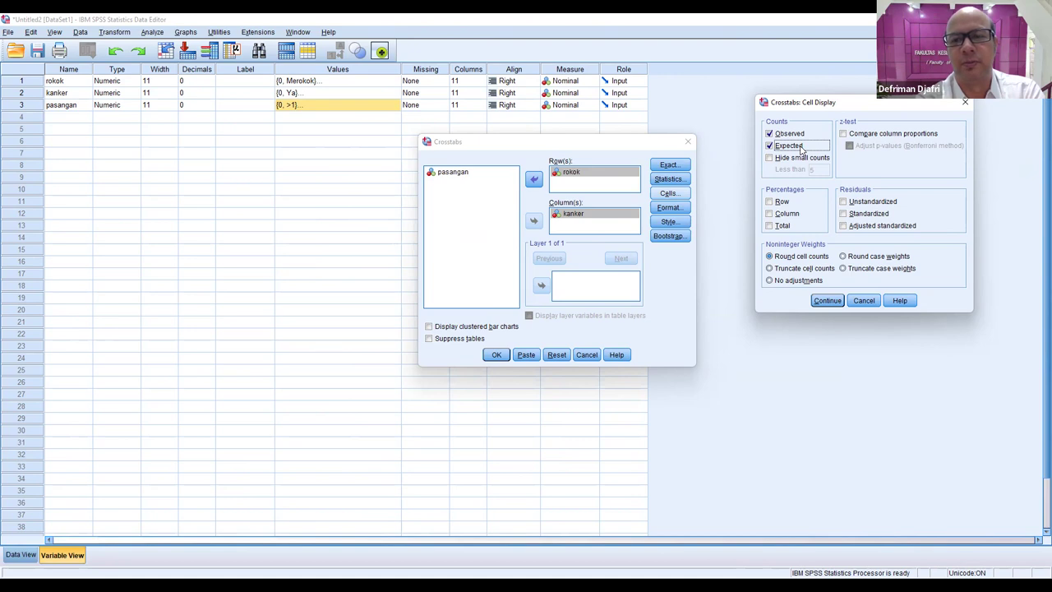
click(783, 205)
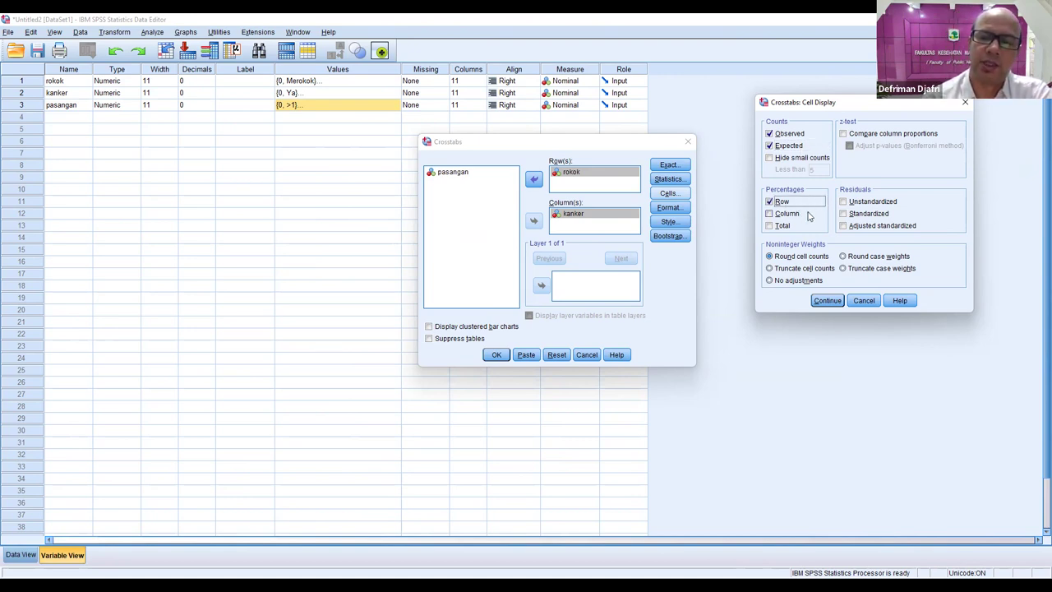
click(787, 229)
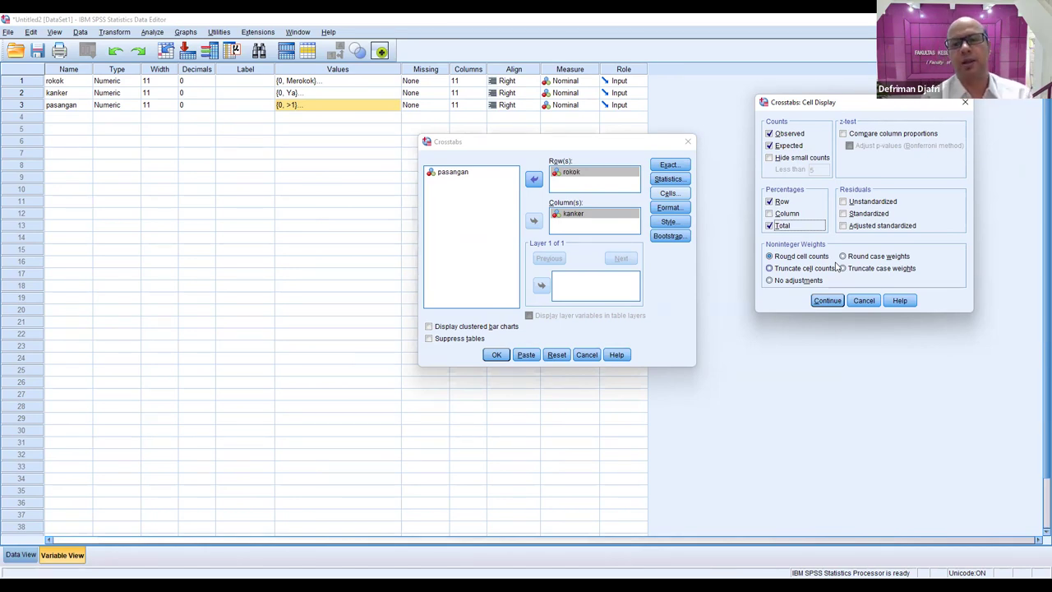
click(819, 302)
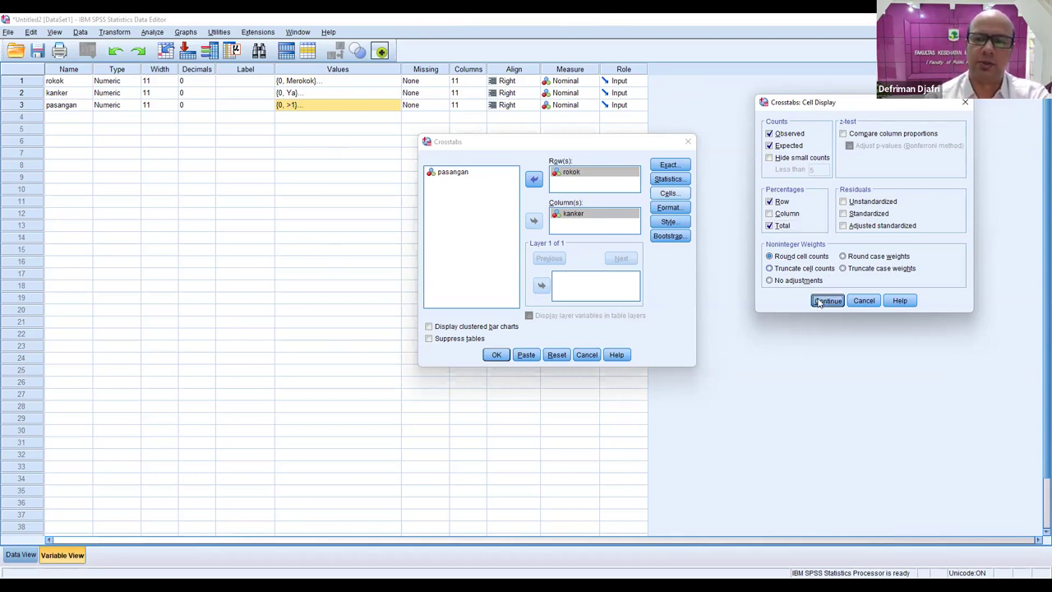
click(496, 355)
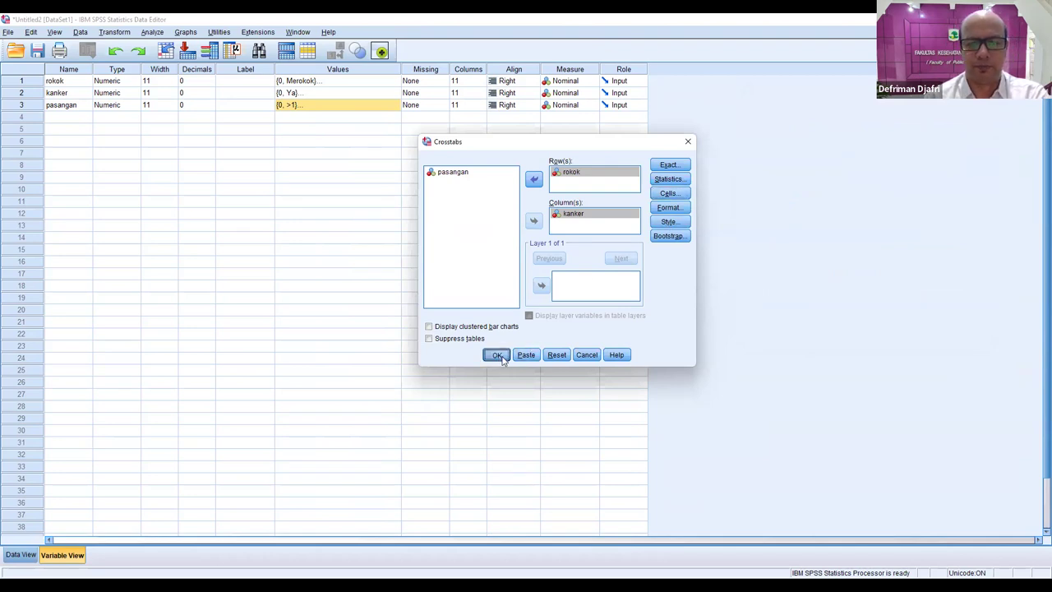
click(499, 355)
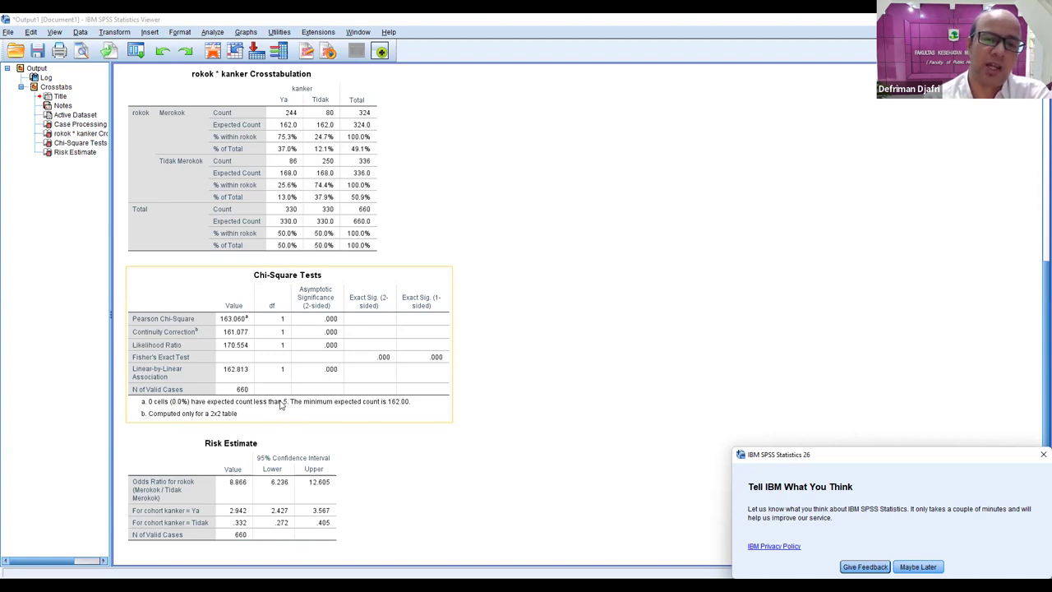
Examine the rokok by kanker crosstabulation, chi-square tests and risk estimates, comparing them with the Epi Info dashboard results.
scroll(228, 329, up, 3)
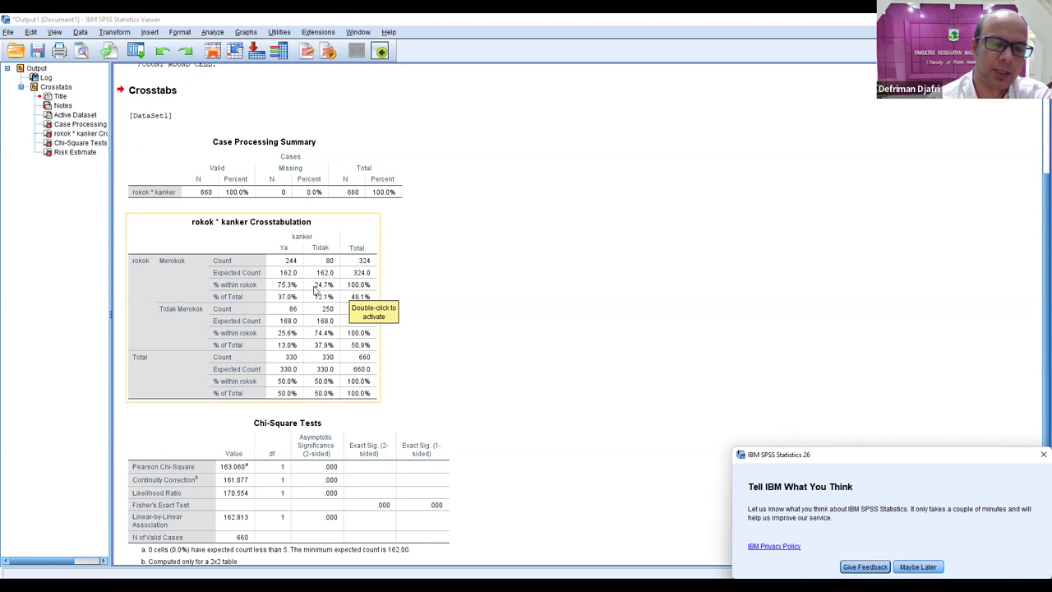
scroll(344, 353, down, 2)
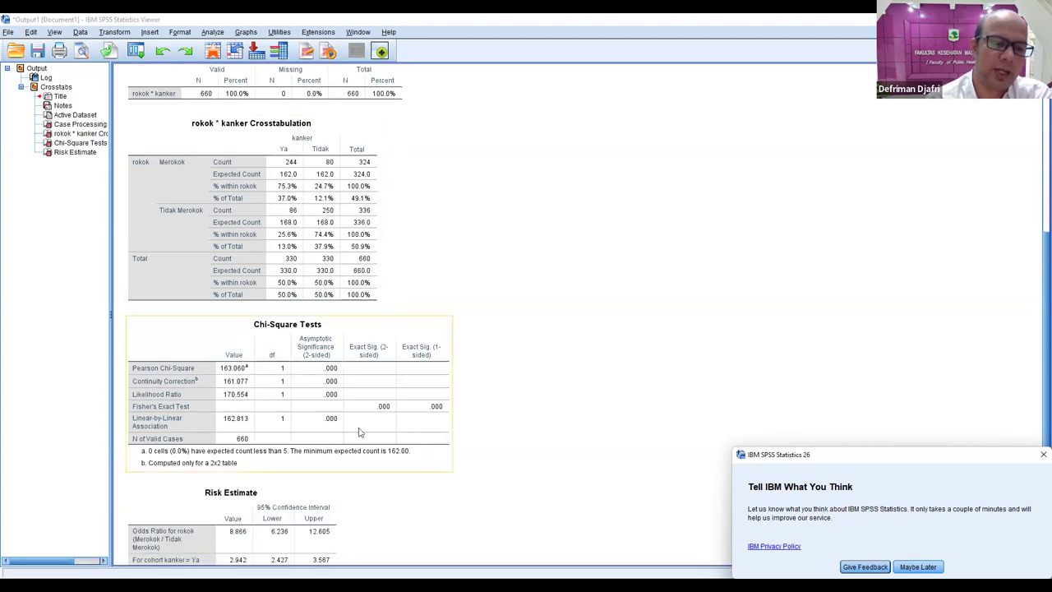
scroll(320, 457, down, 1)
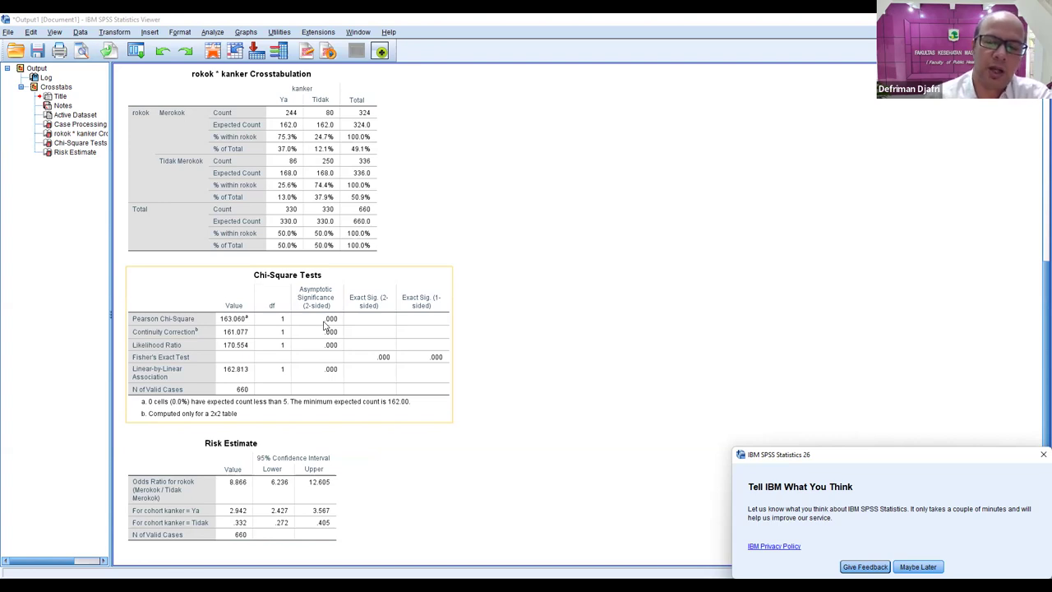
click(240, 483)
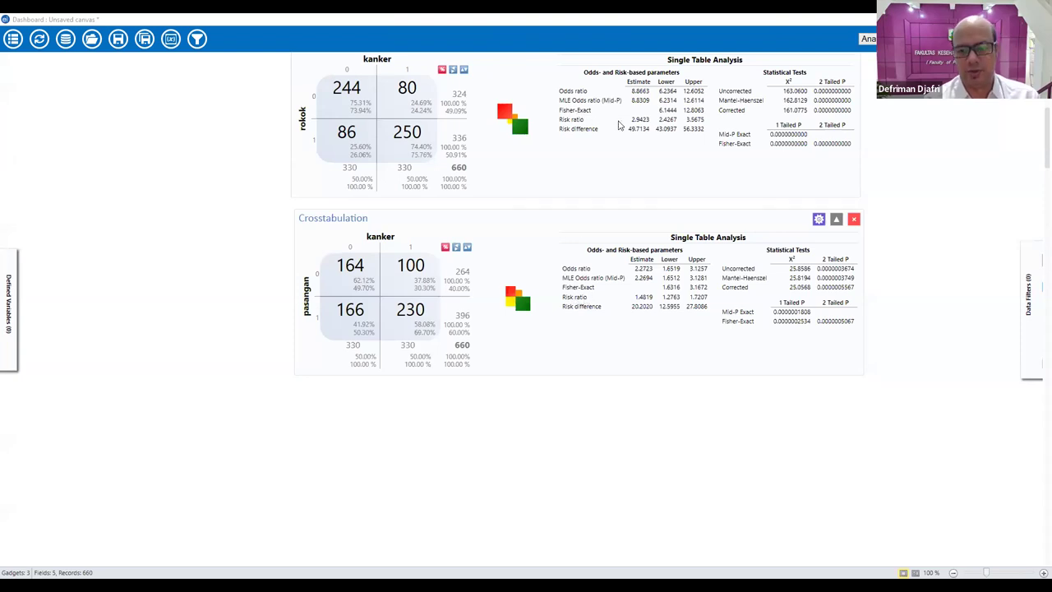
scroll(625, 147, up, 1)
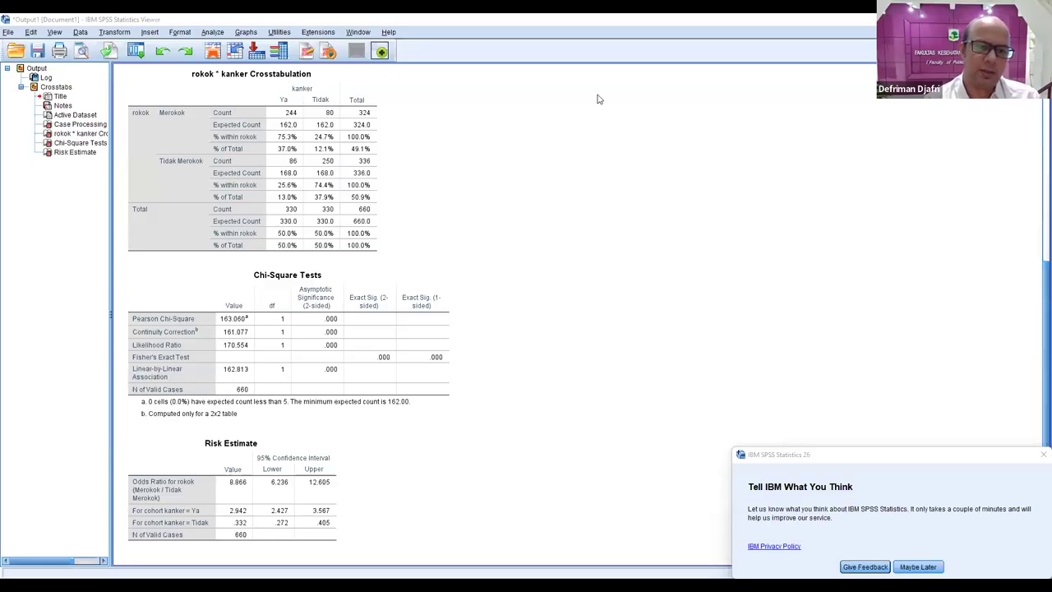
click(254, 502)
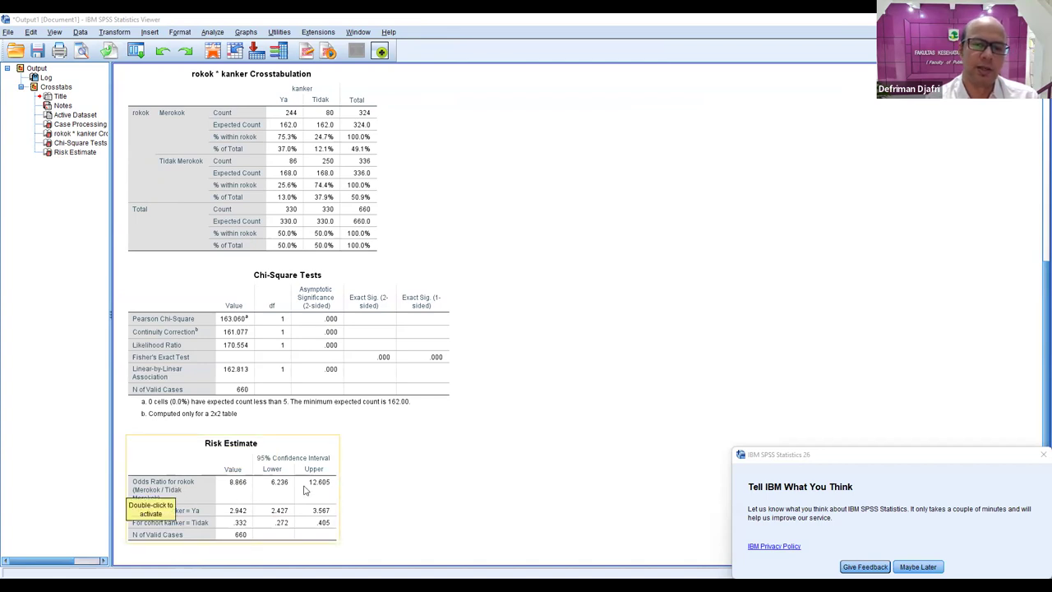
click(358, 495)
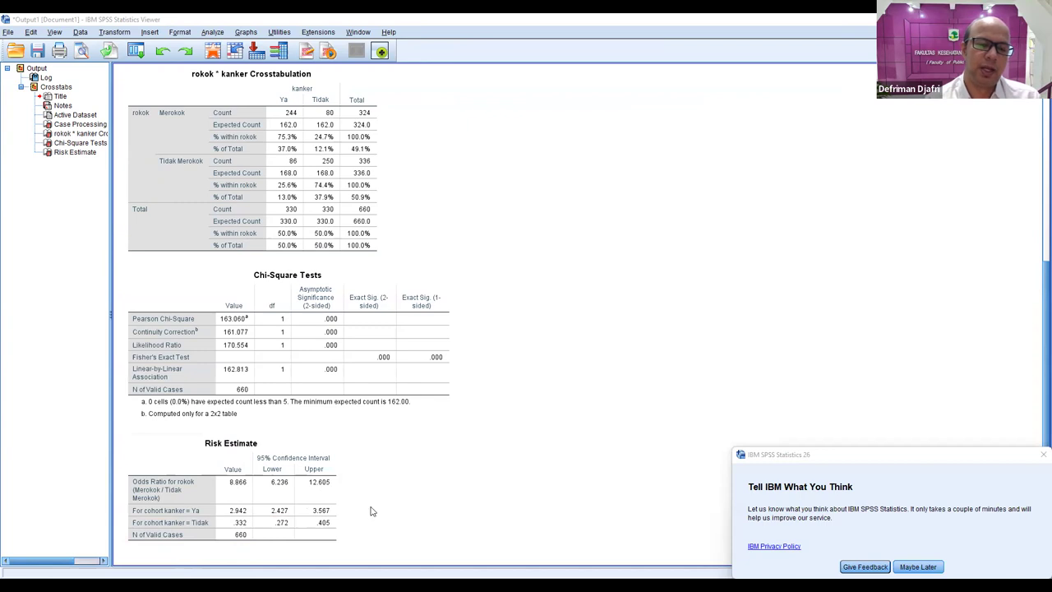
click(223, 535)
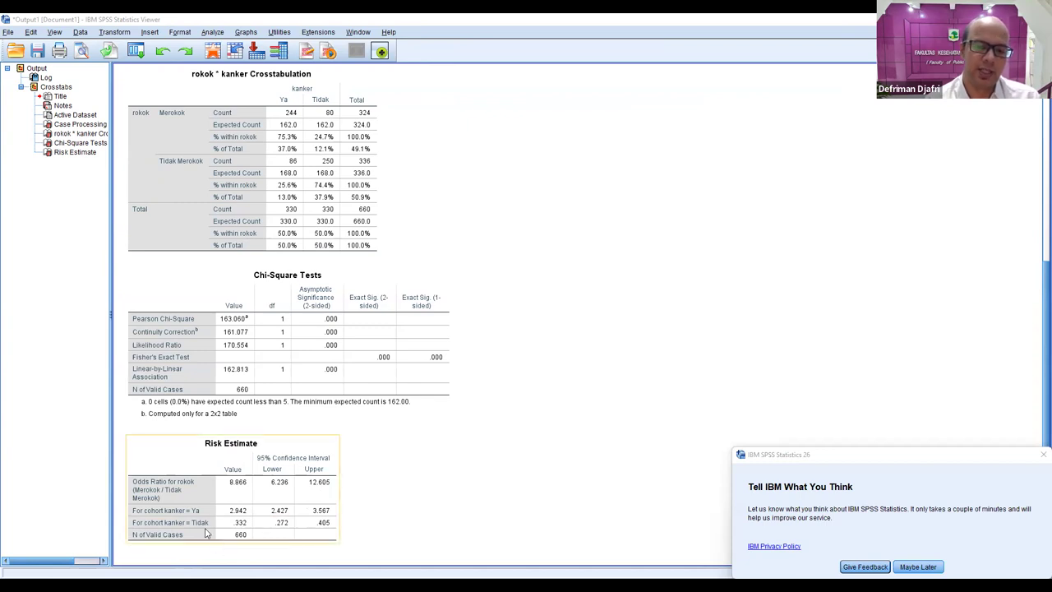
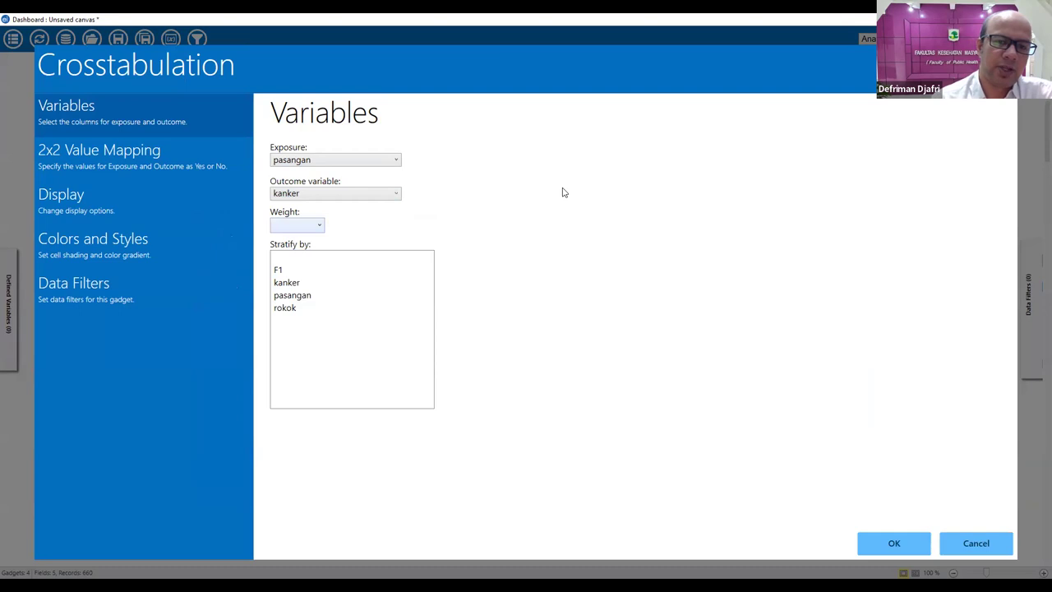
Stratify the pasangan by kanker crosstabulation by rokok and generate the results.
click(354, 308)
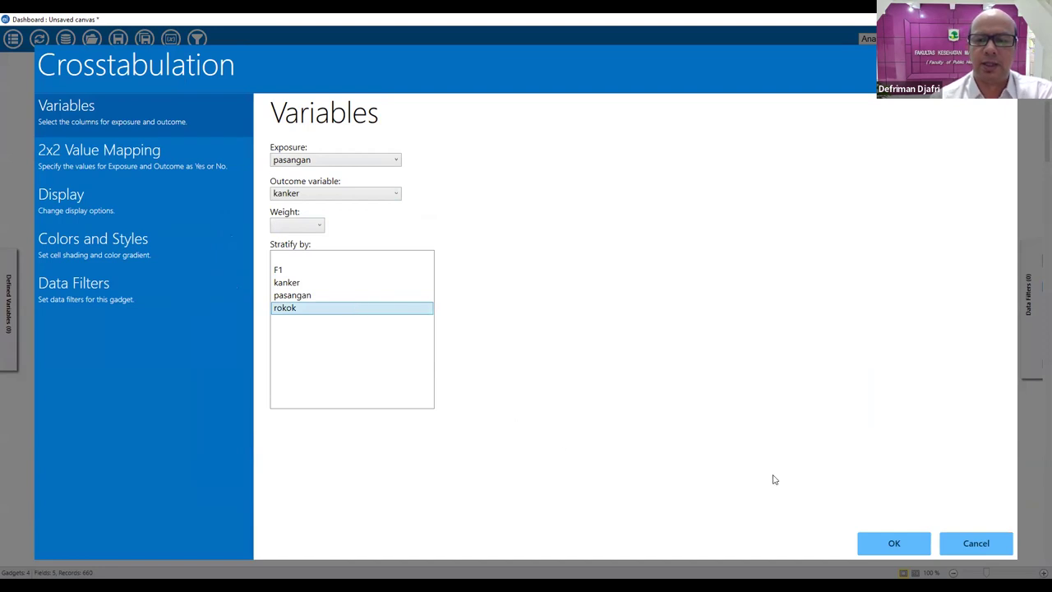
click(874, 541)
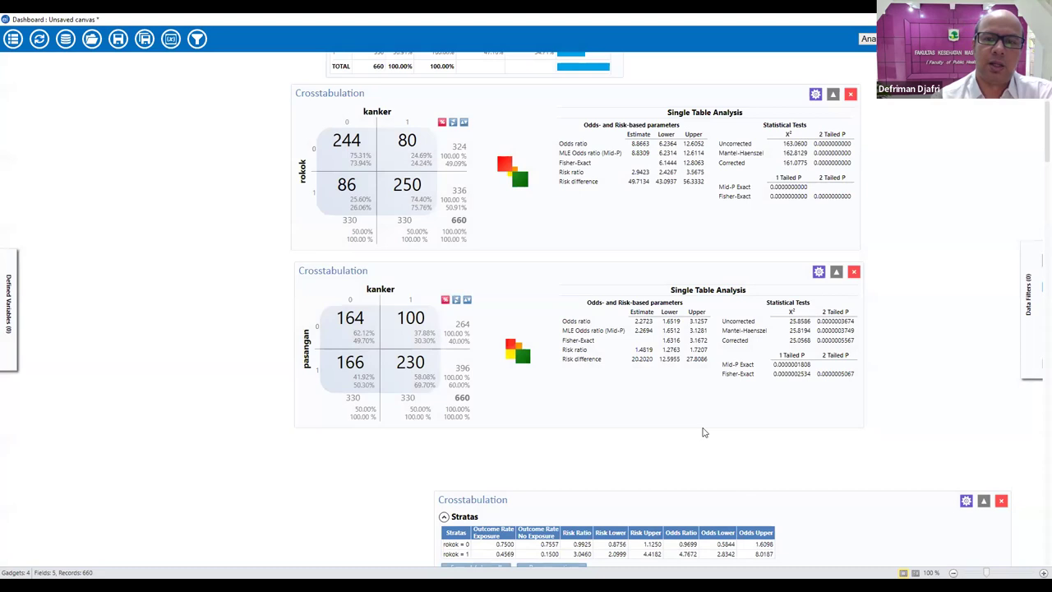
Examine the rokok-stratified crosstabs, comparing stratum odds ratios with the crude and adjusted estimates and reading the homogeneity tests.
scroll(744, 438, down, 3)
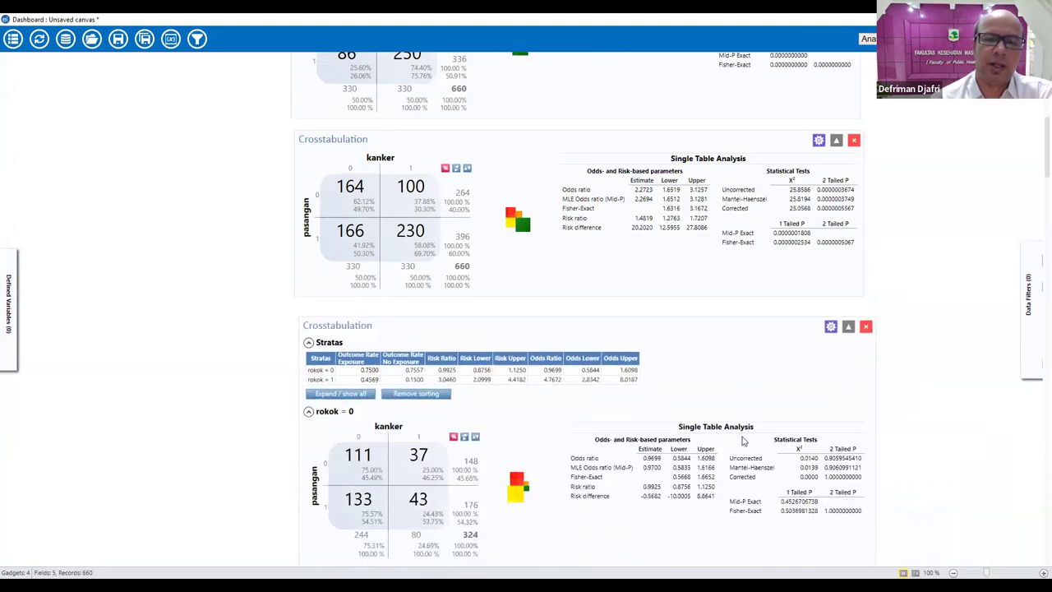
scroll(739, 439, down, 1)
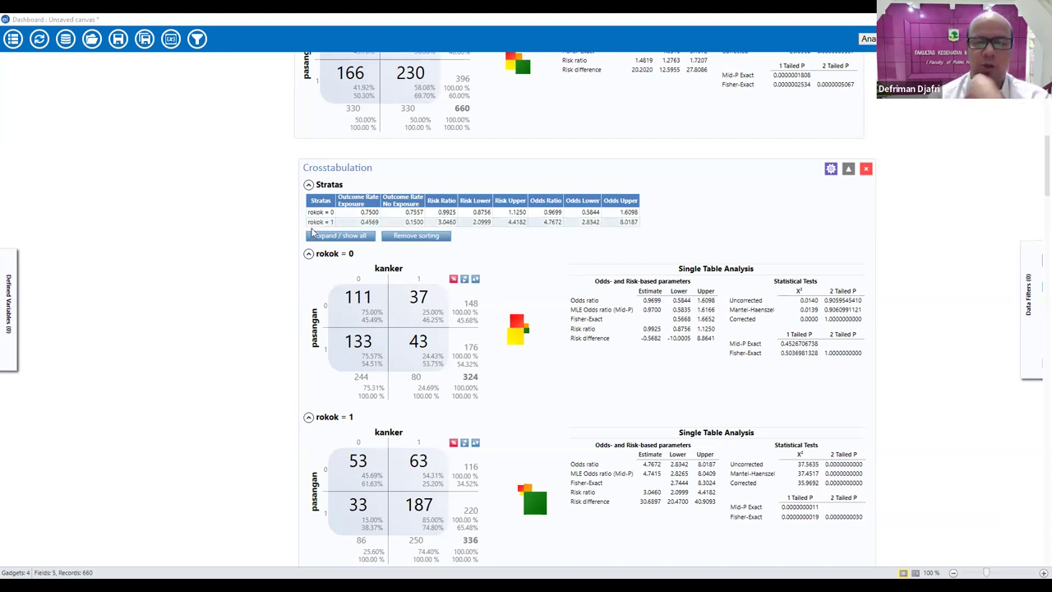
scroll(493, 308, up, 5)
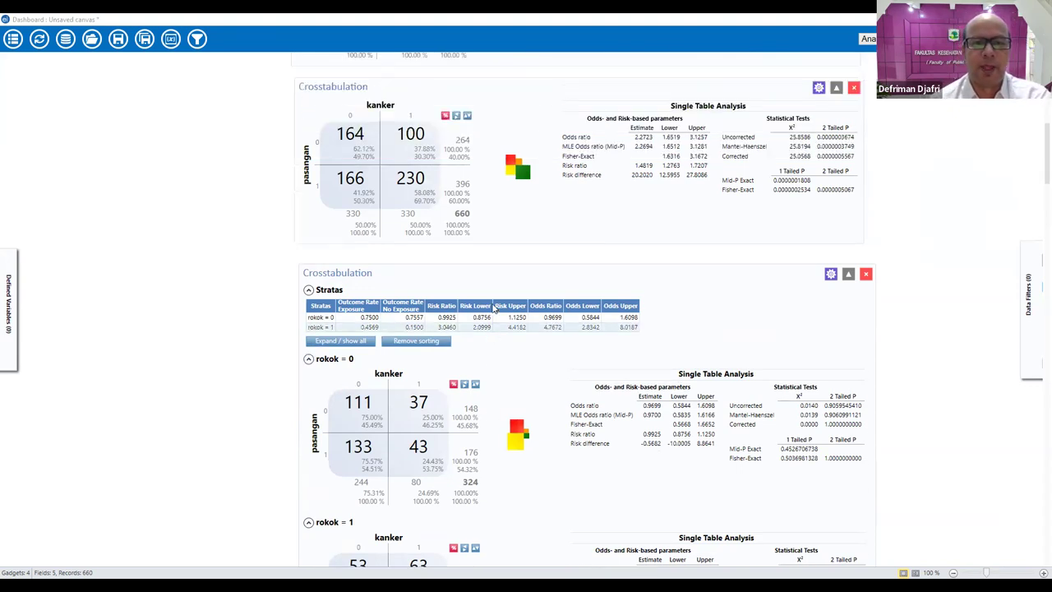
scroll(504, 311, down, 1)
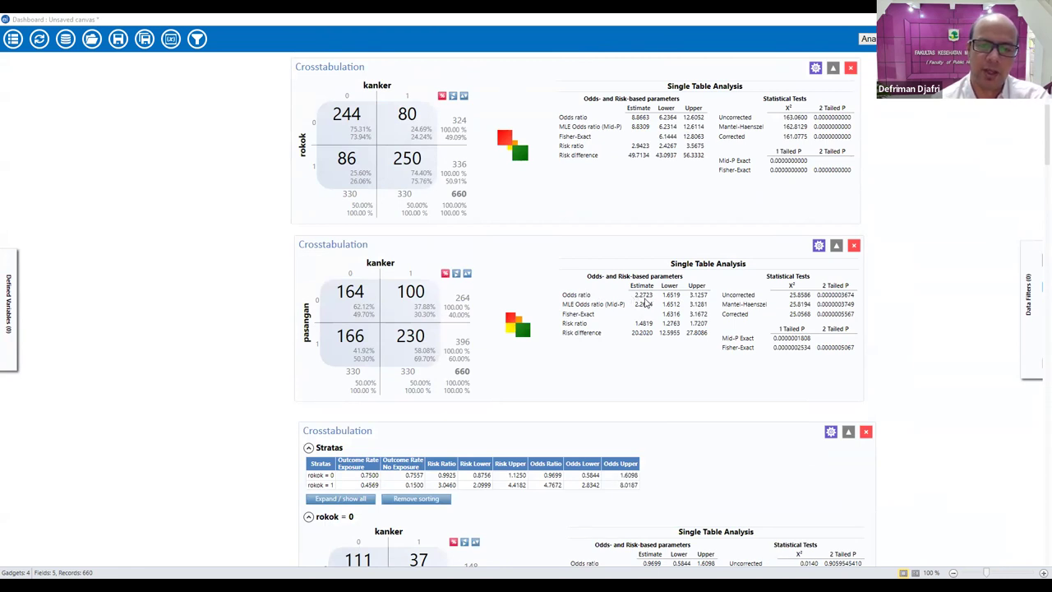
scroll(646, 305, down, 5)
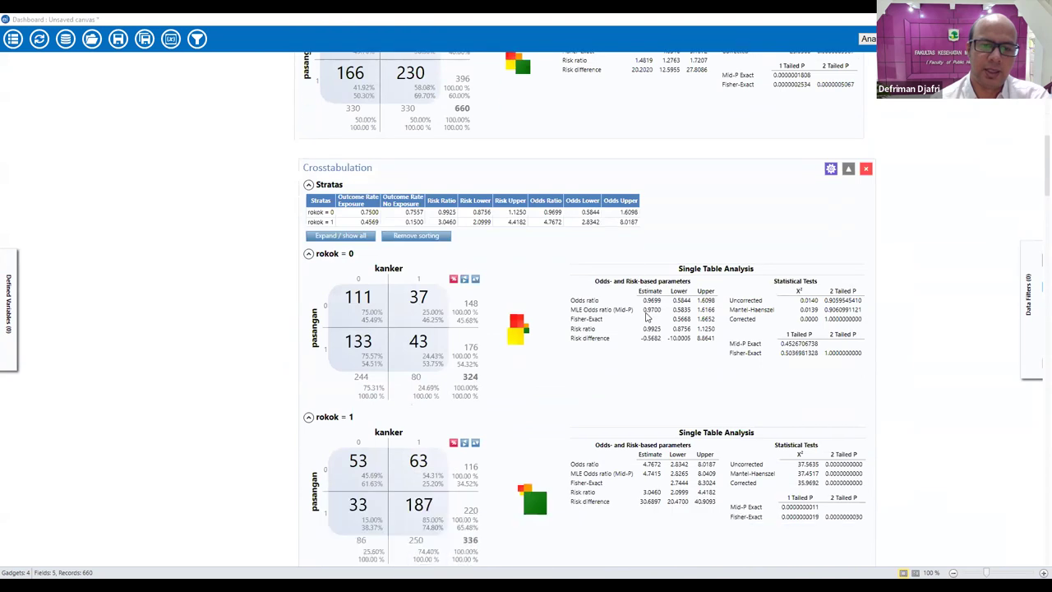
scroll(646, 315, down, 1)
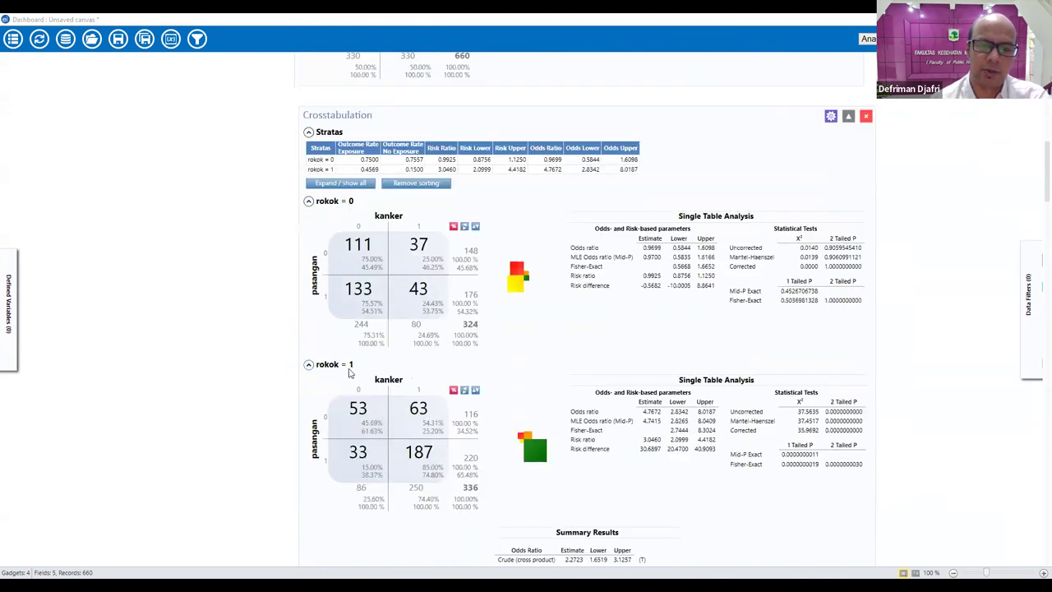
scroll(594, 387, down, 2)
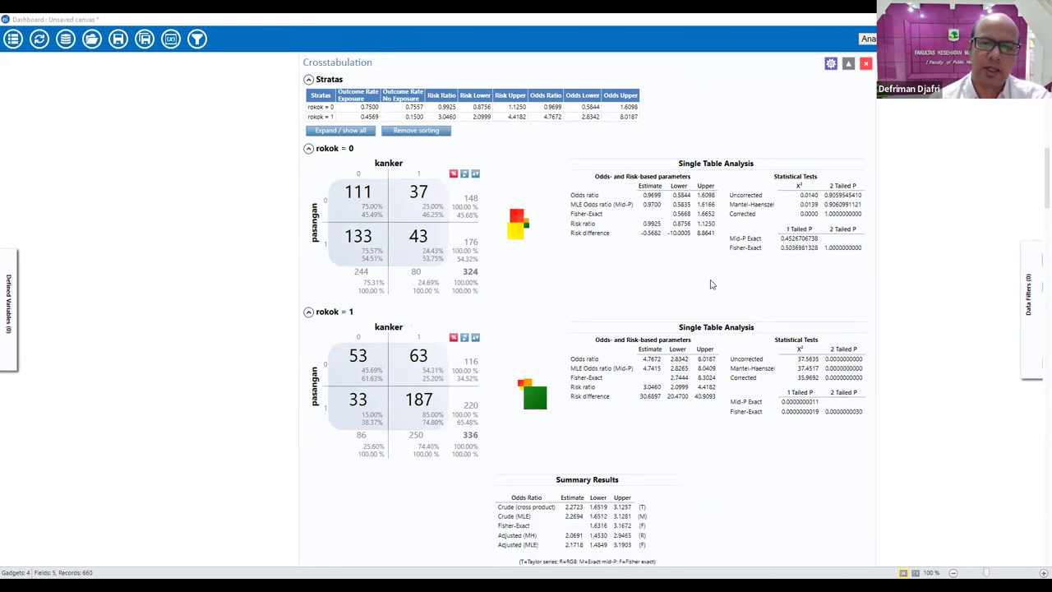
scroll(739, 399, down, 7)
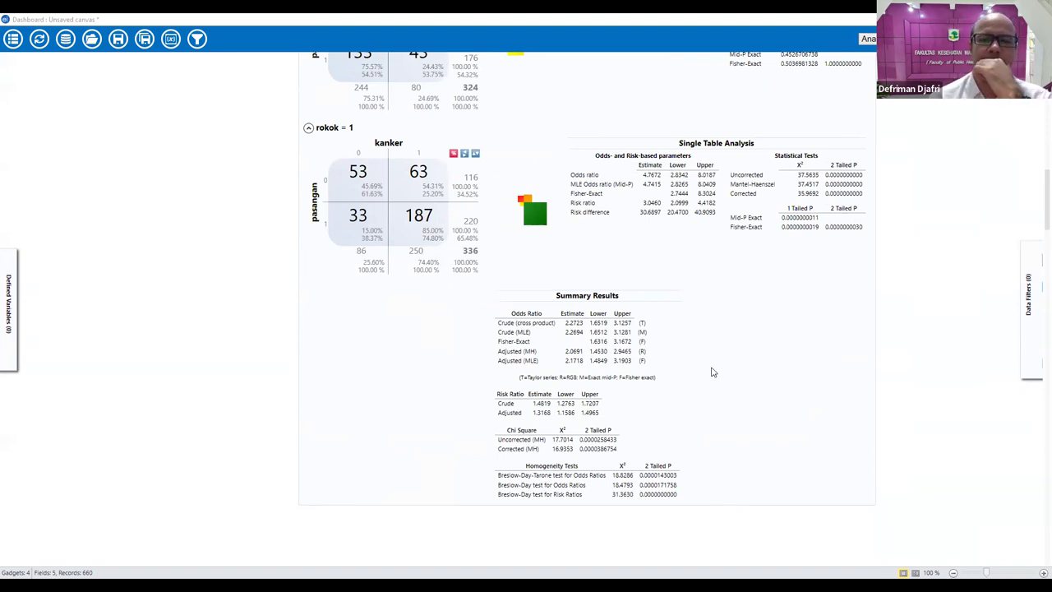
scroll(713, 369, up, 5)
scroll(712, 372, up, 5)
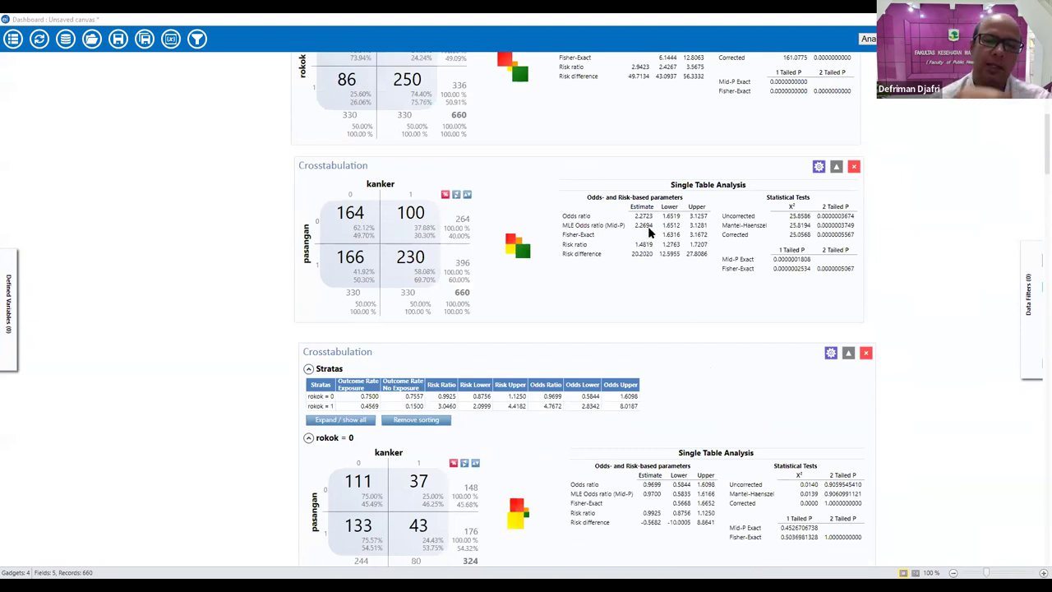
scroll(649, 361, down, 2)
scroll(651, 365, down, 7)
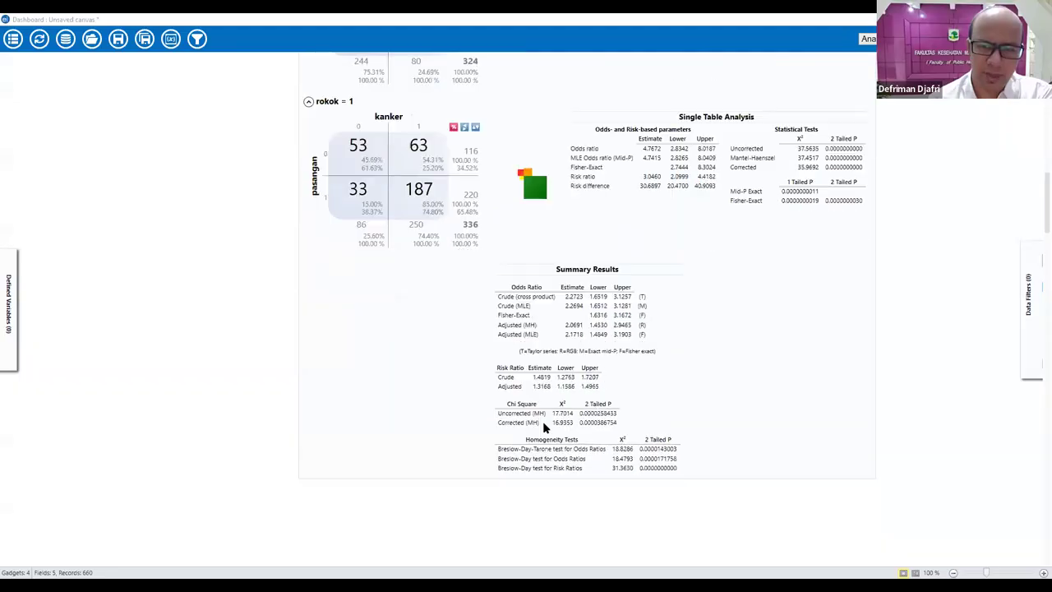
scroll(535, 425, down, 1)
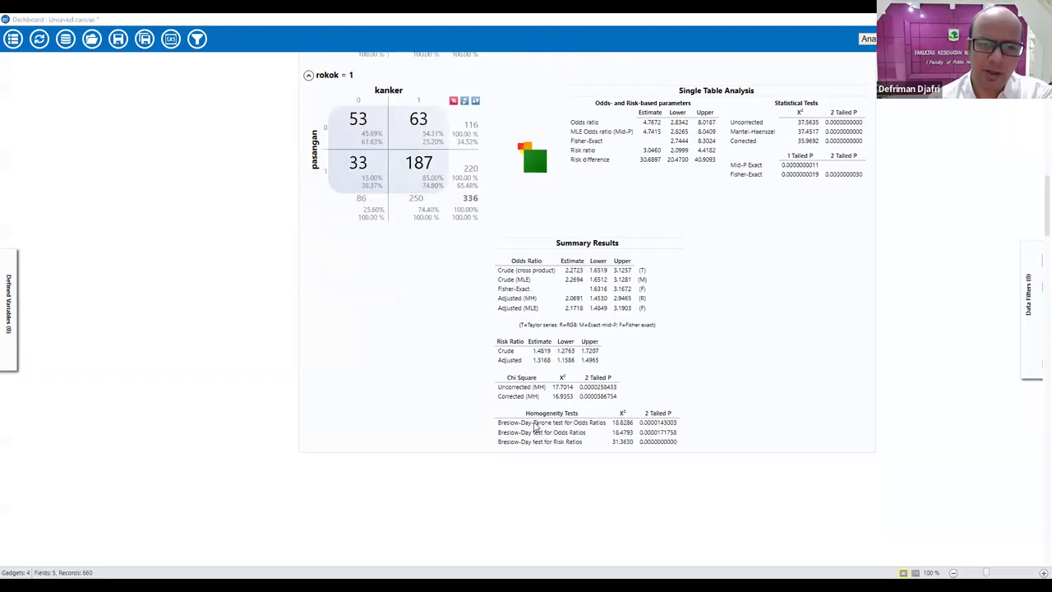
Add a Logistic Regression analysis gadget on the empty canvas below the stratified crosstabulation.
scroll(505, 434, down, 10)
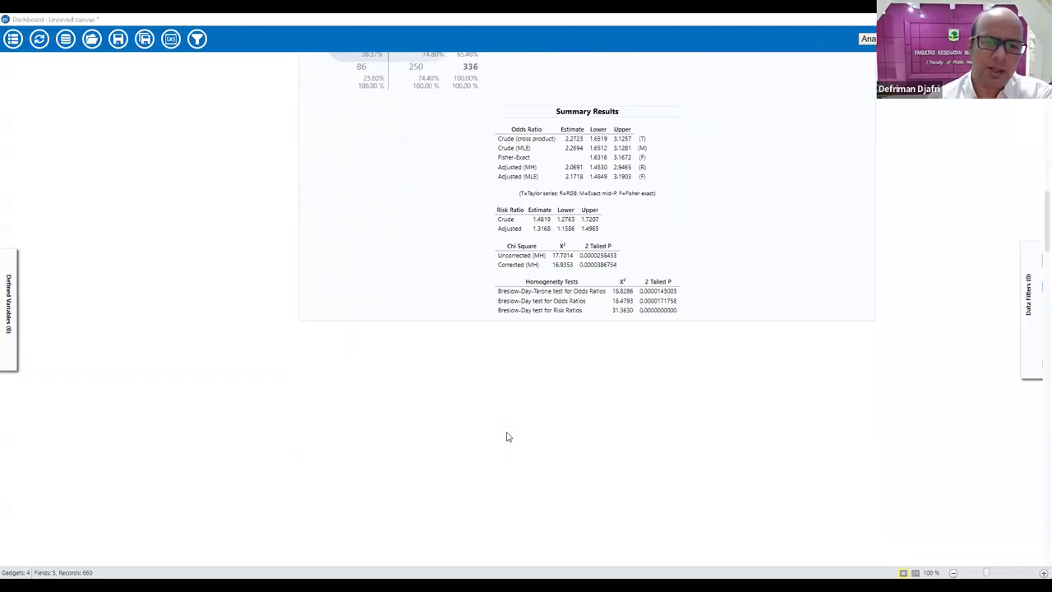
right_click(444, 156)
mouse_move(433, 303)
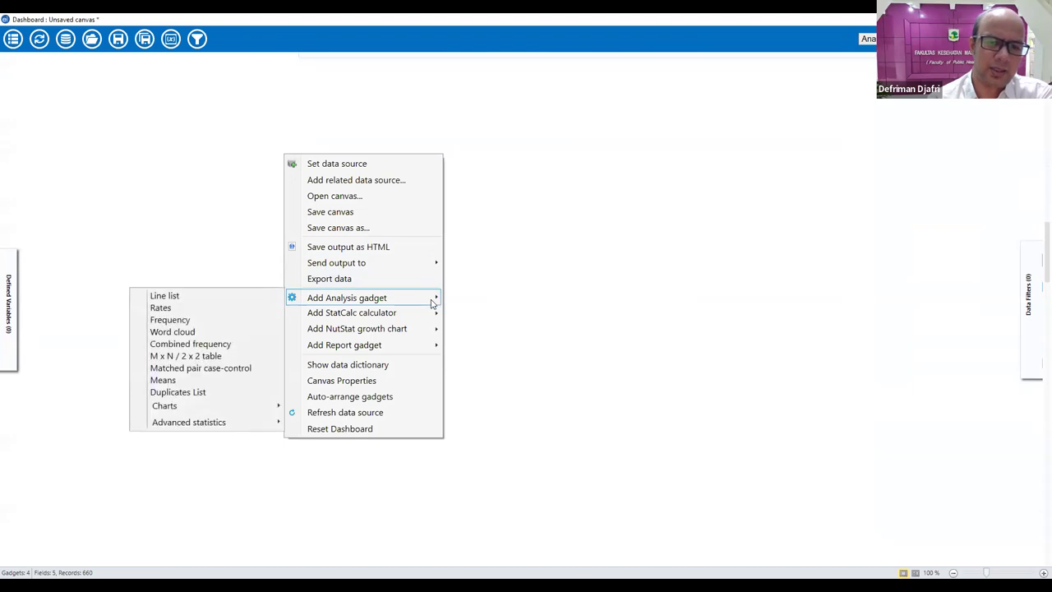
mouse_move(320, 298)
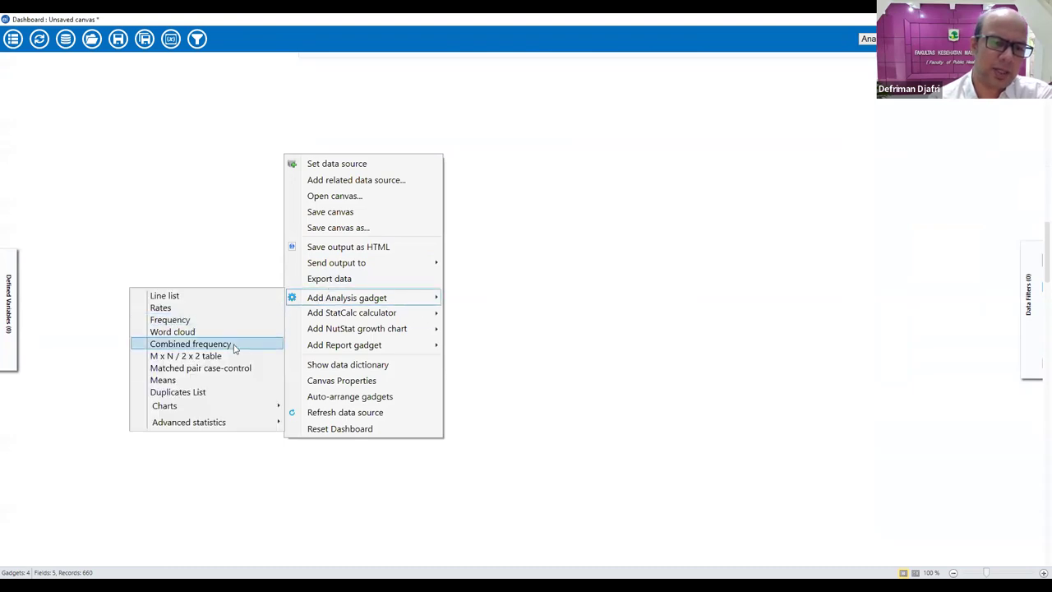
mouse_move(235, 424)
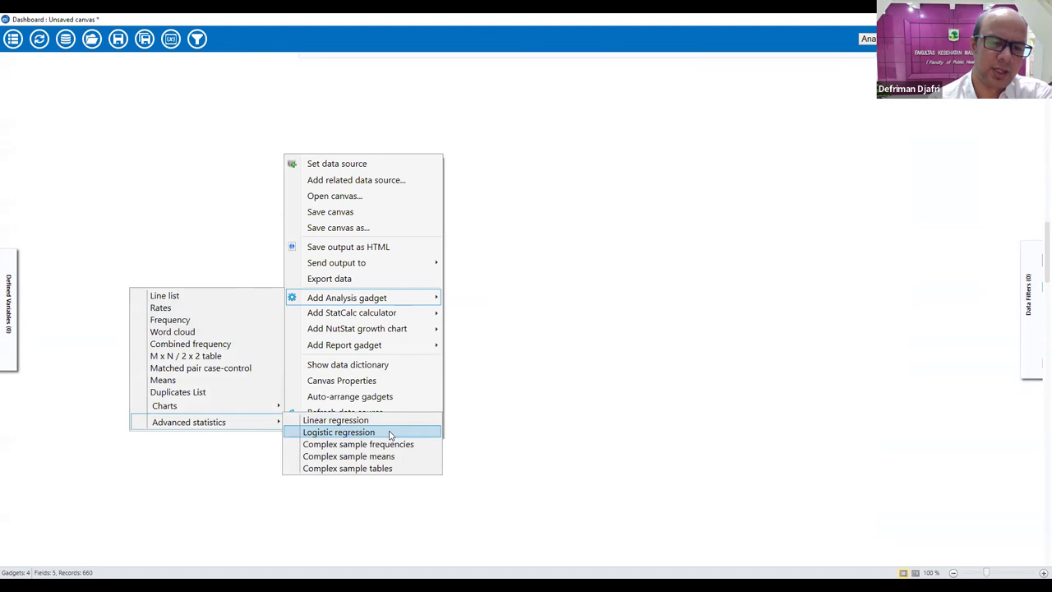
click(390, 433)
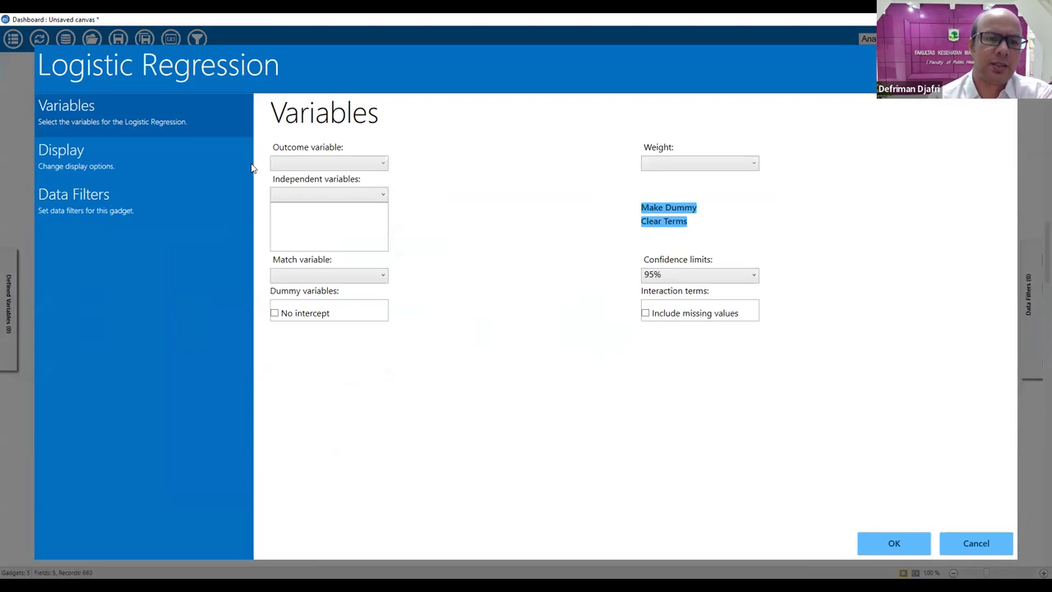
Set kanker as the outcome with pasangan and rokok as independent variables, and run the logistic regression.
click(369, 164)
click(354, 189)
click(382, 195)
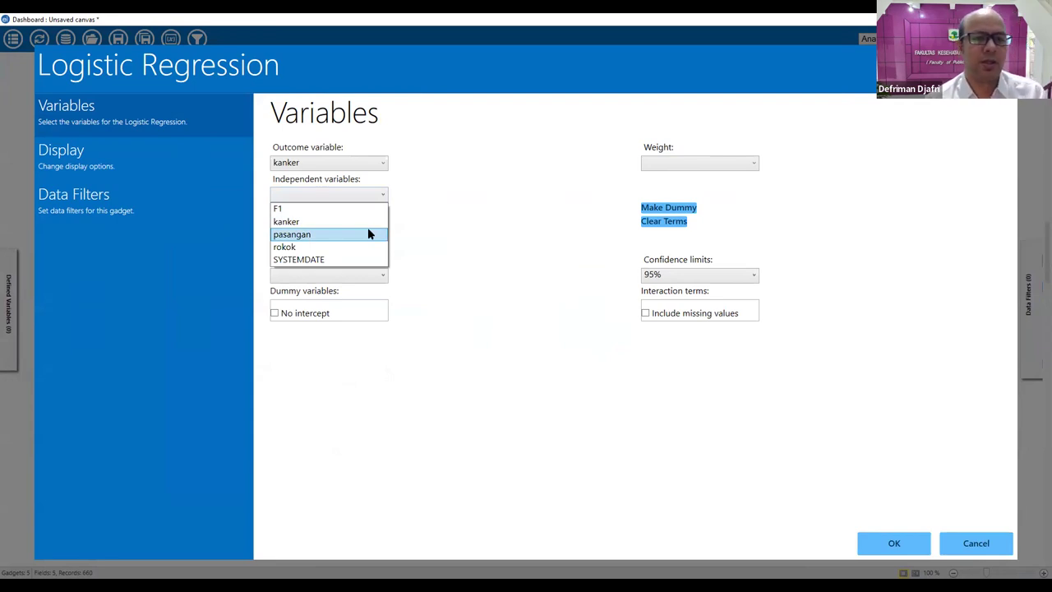
click(368, 235)
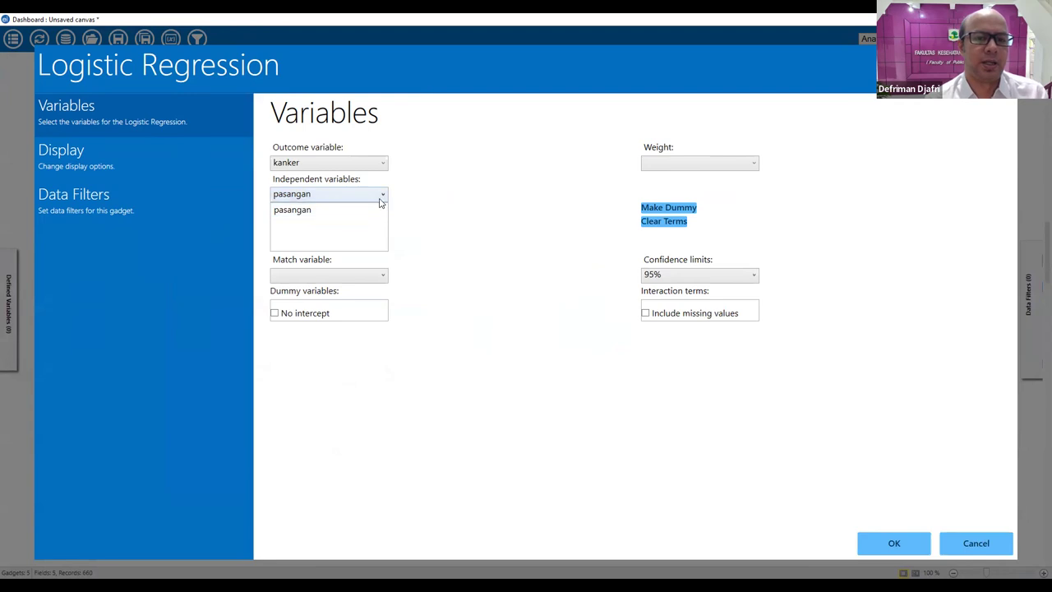
click(381, 197)
click(359, 248)
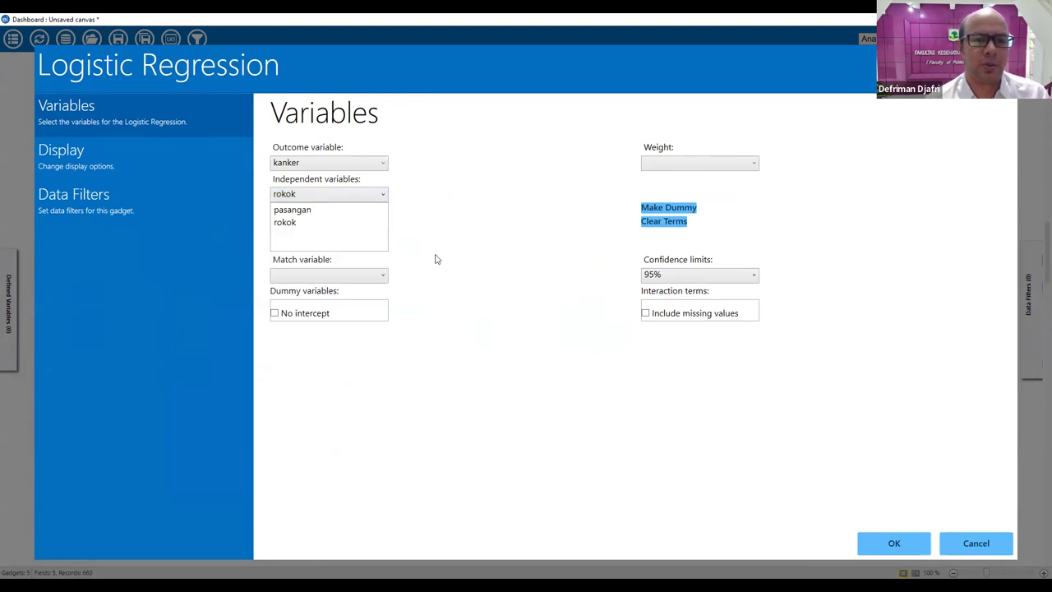
click(890, 542)
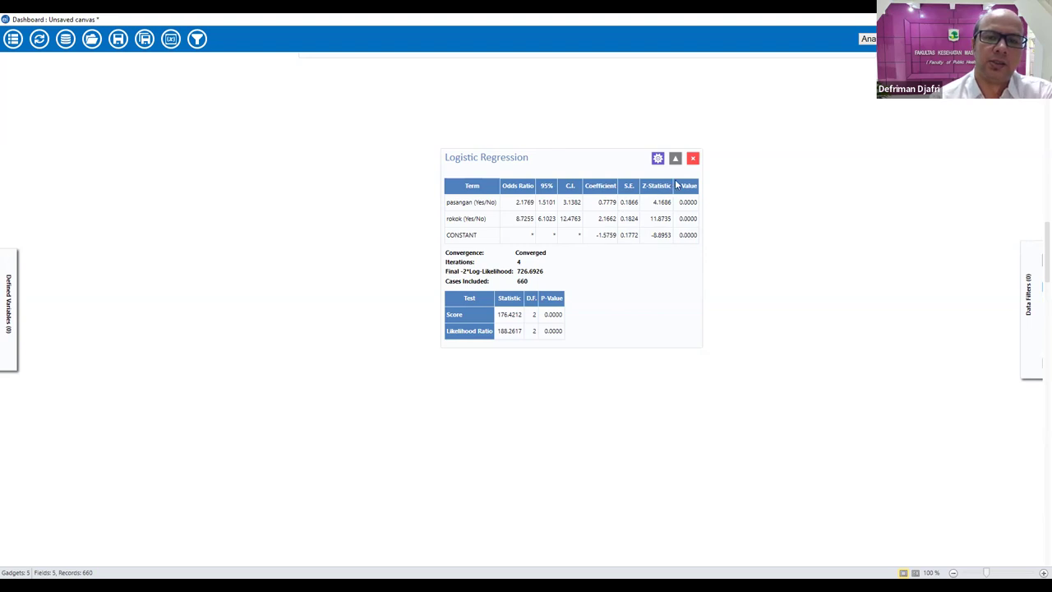
Add a second Logistic Regression gadget to the canvas near the first one.
scroll(531, 358, down, 1)
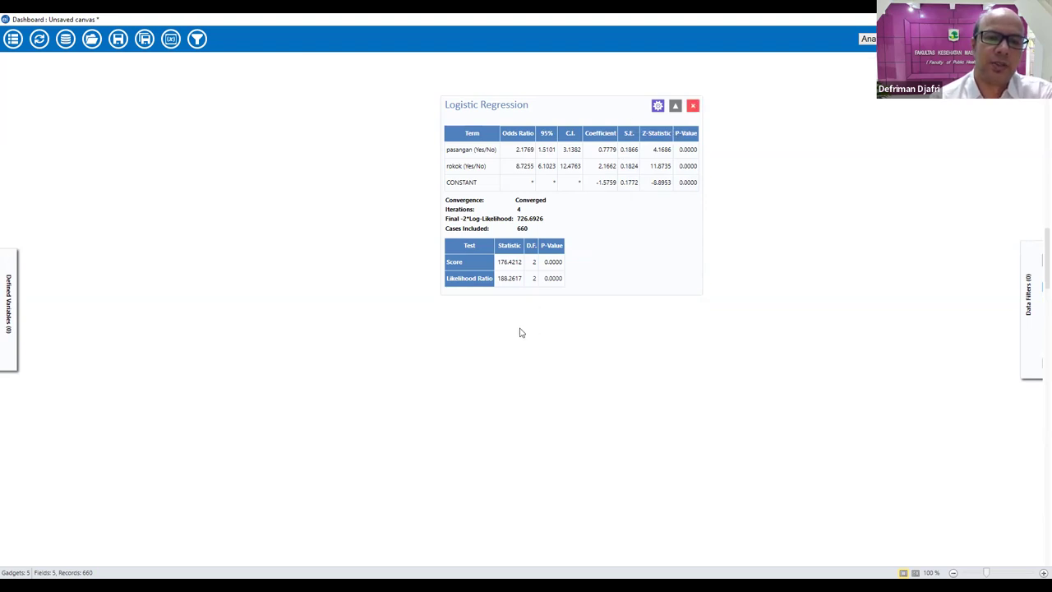
scroll(434, 358, down, 1)
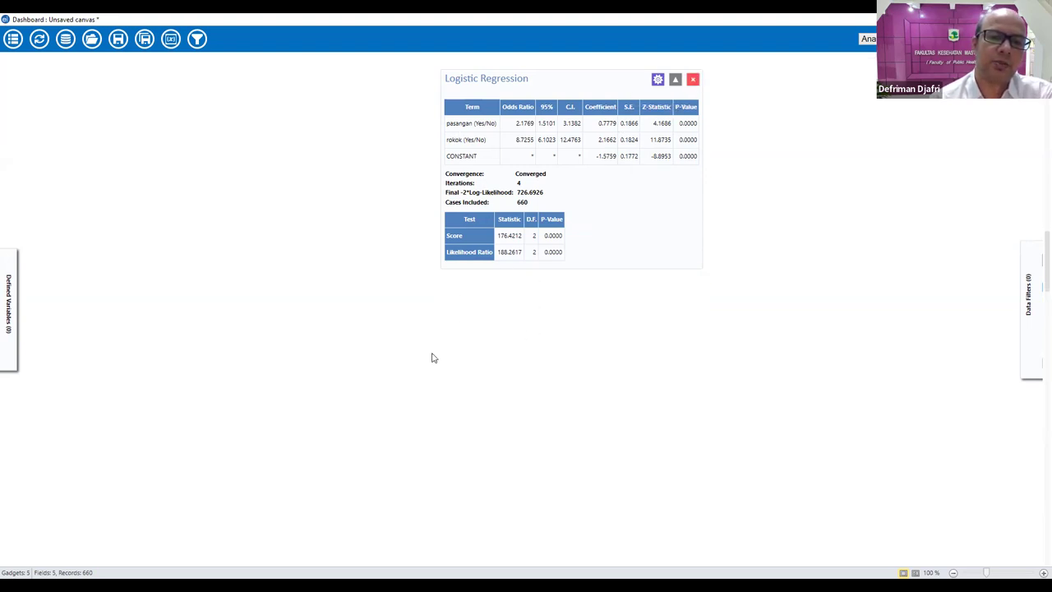
right_click(434, 357)
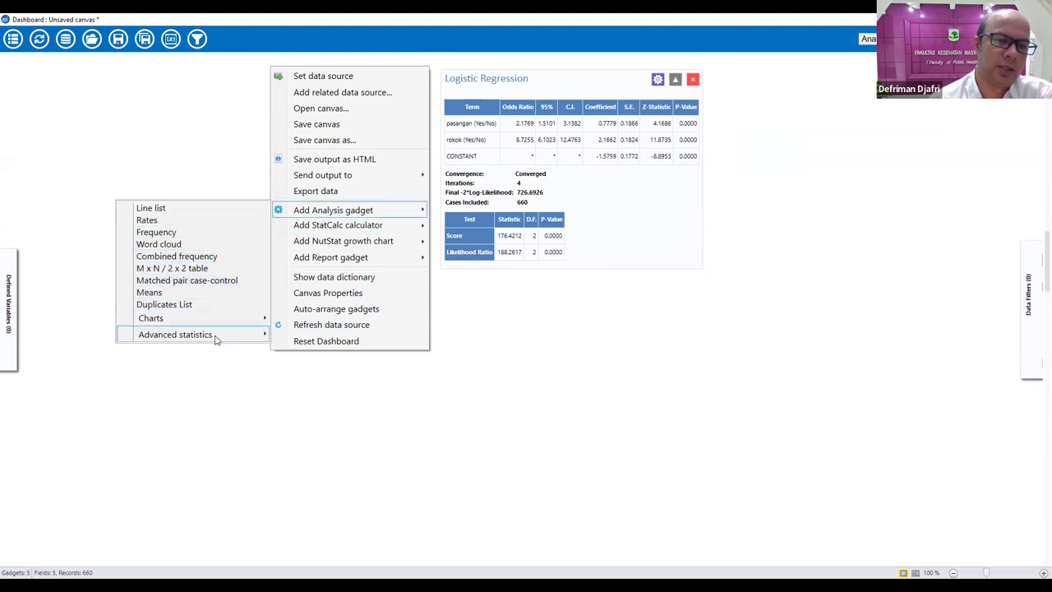
mouse_move(218, 334)
click(375, 346)
Run the second logistic regression with outcome kanker, entering rokok first and pasangan second as independent variables.
click(370, 165)
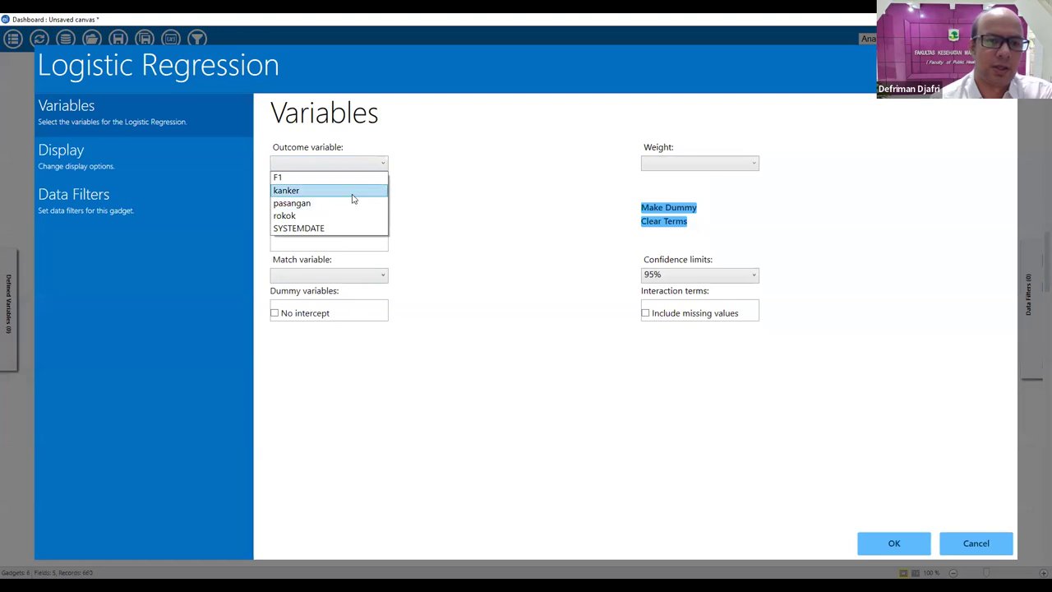
click(357, 193)
click(372, 195)
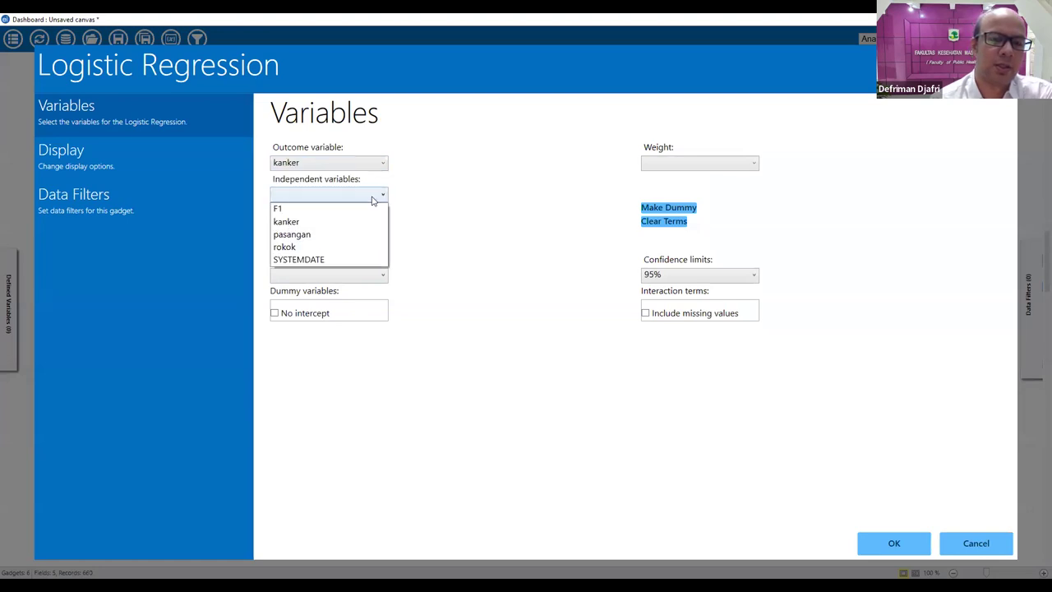
click(354, 246)
click(378, 197)
click(355, 242)
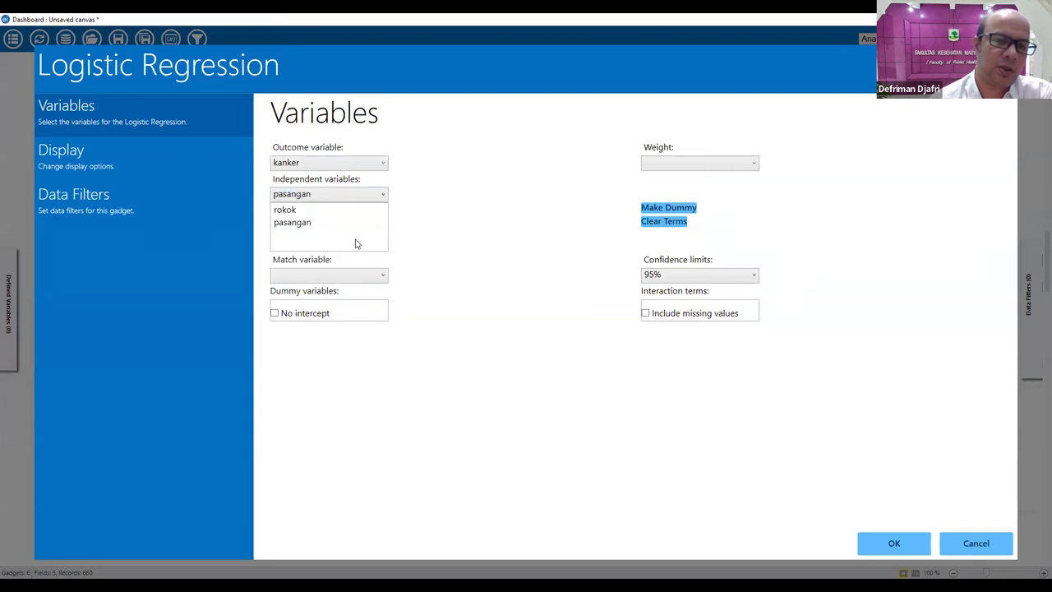
click(877, 533)
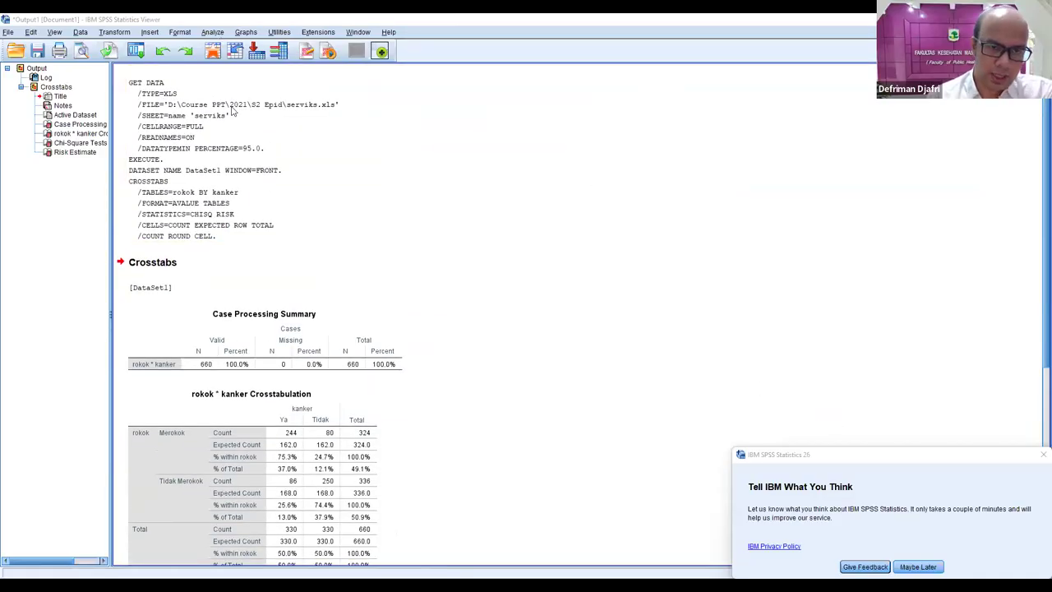
In SPSS, start a Binary Logistic regression and assign kanker as the dependent variable.
click(219, 35)
mouse_move(283, 225)
mouse_move(276, 96)
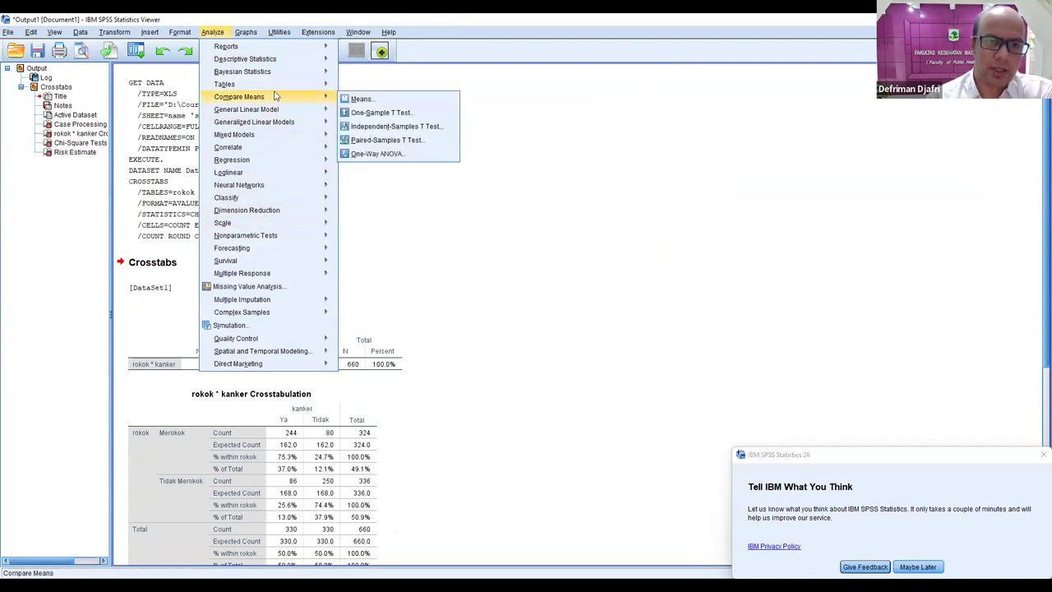
mouse_move(288, 164)
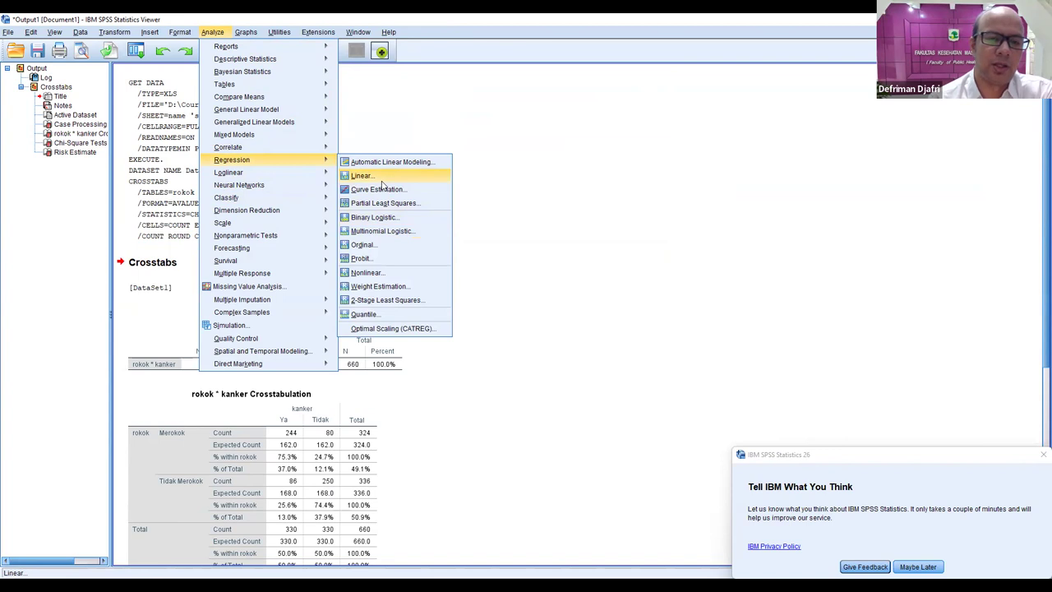
click(396, 222)
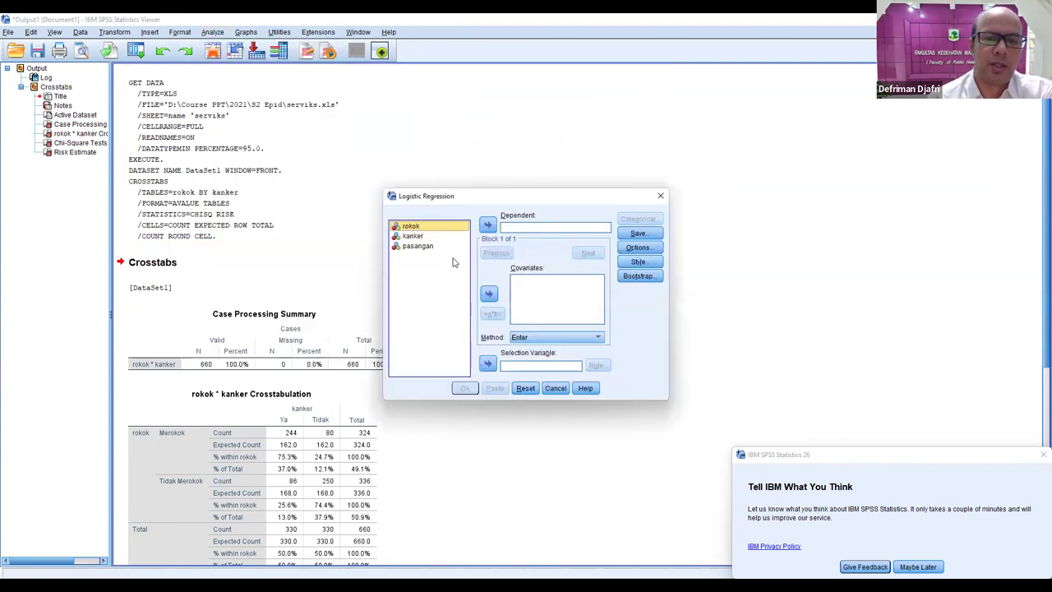
click(414, 237)
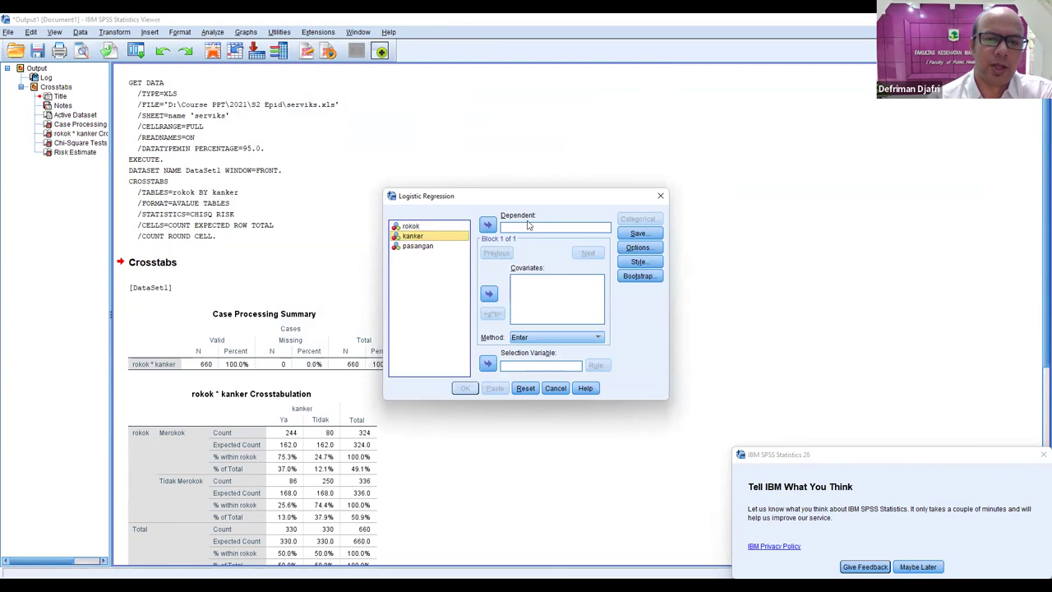
click(486, 226)
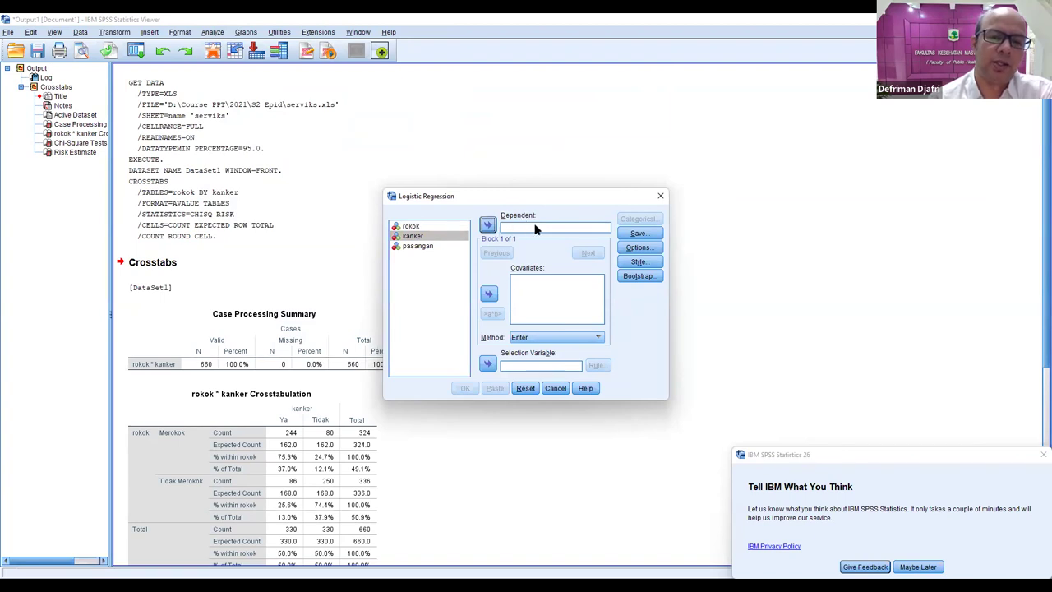
click(488, 225)
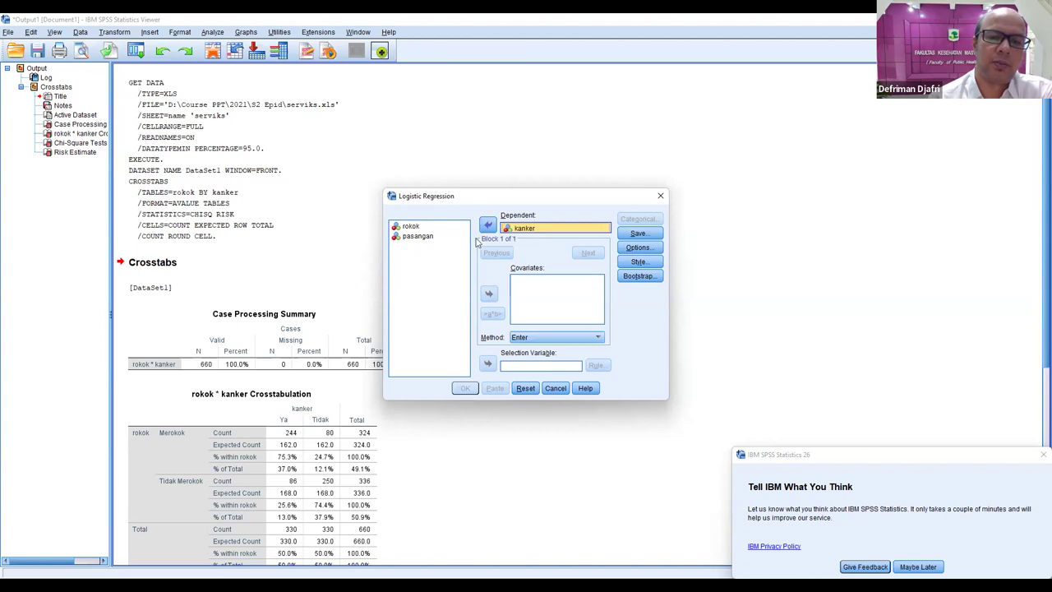
Add rokok and pasangan as covariates, run the binary logistic regression, and review its output.
click(430, 237)
click(433, 228)
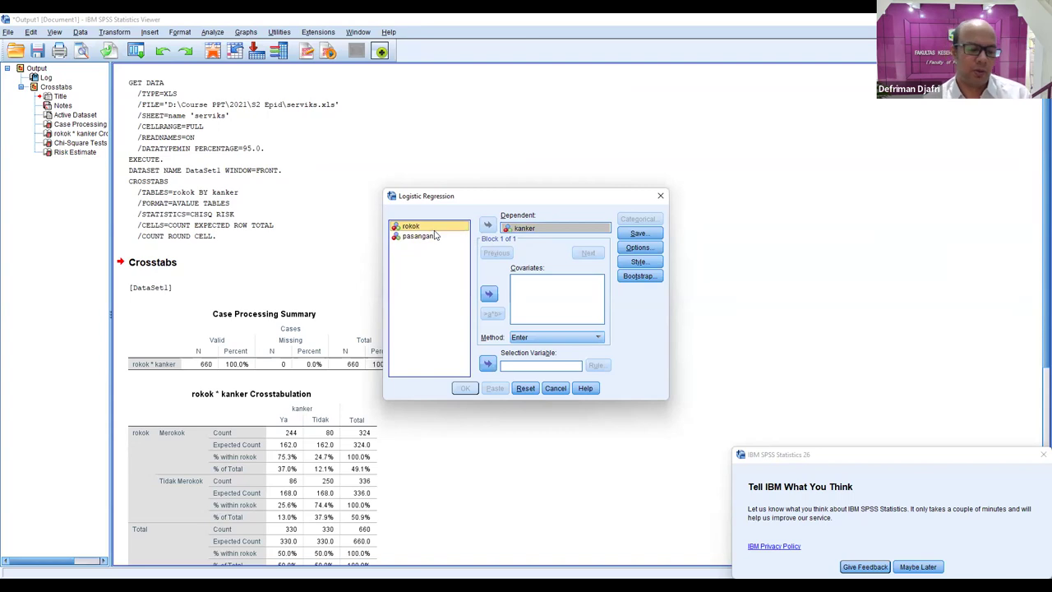
shift+click(433, 237)
click(489, 293)
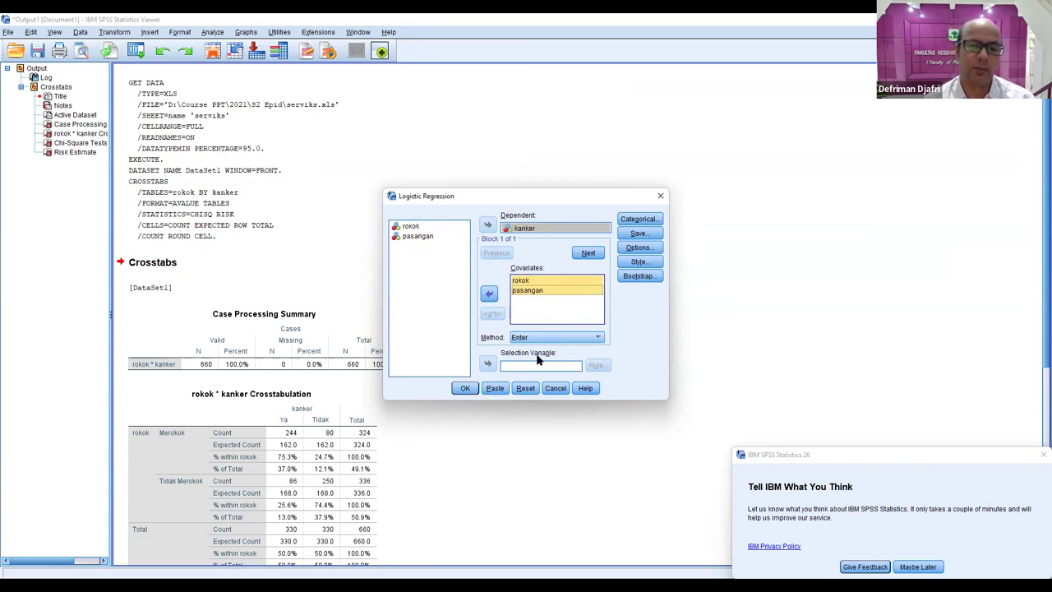
click(466, 389)
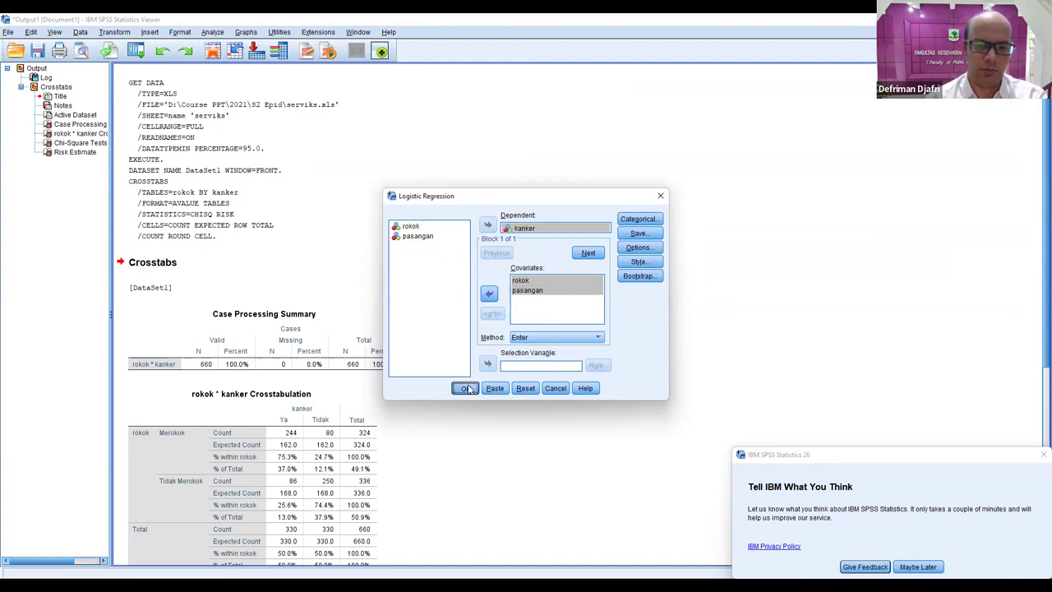
scroll(469, 383, down, 8)
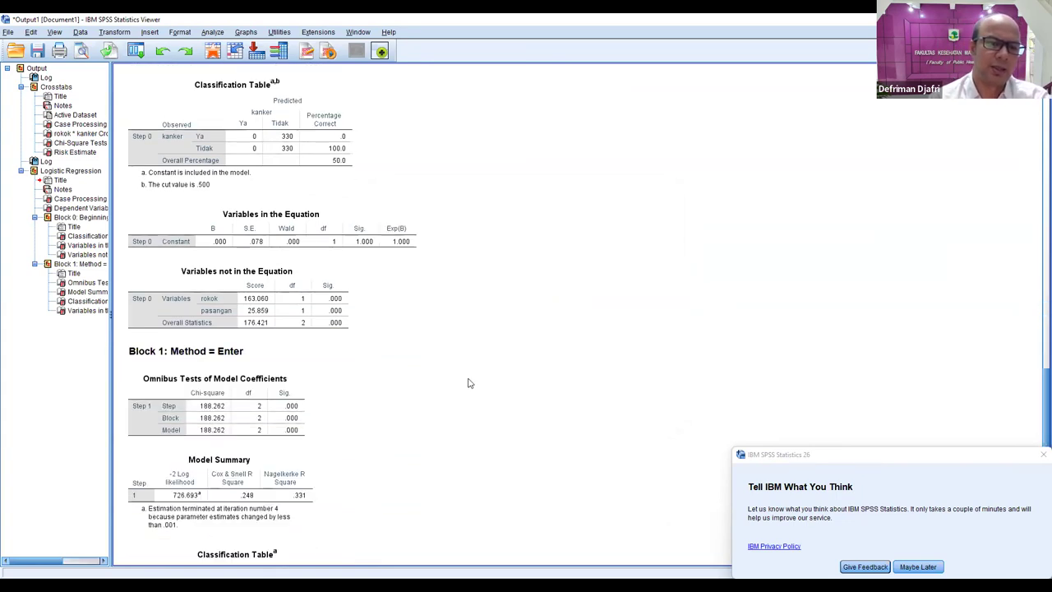
scroll(469, 383, up, 3)
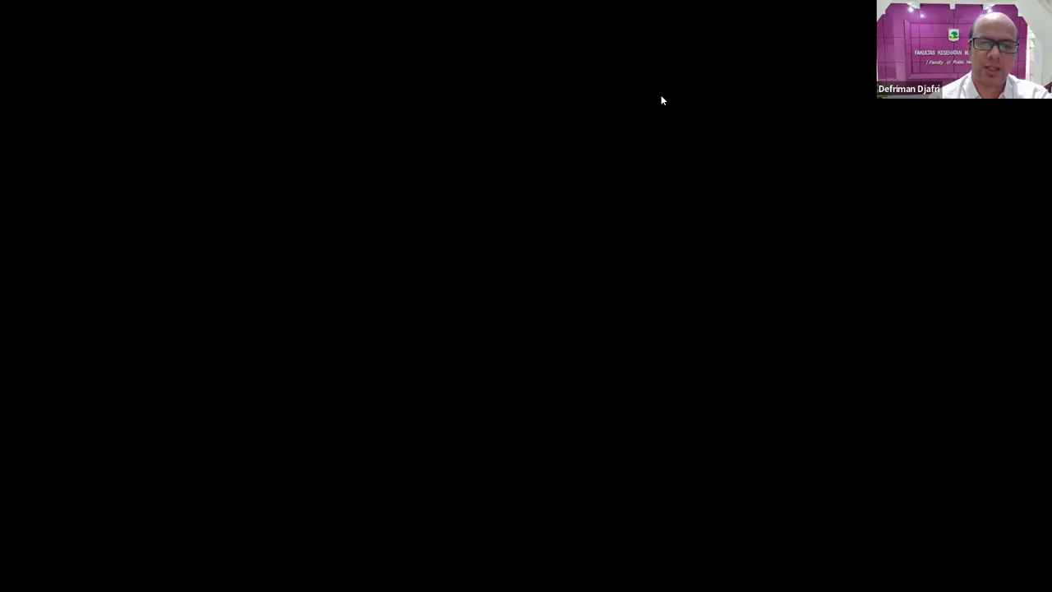
In Epi Info, compare both logistic regression results with the rokok-stratified pasangan by kanker crosstab and its summary results.
scroll(530, 431, down, 5)
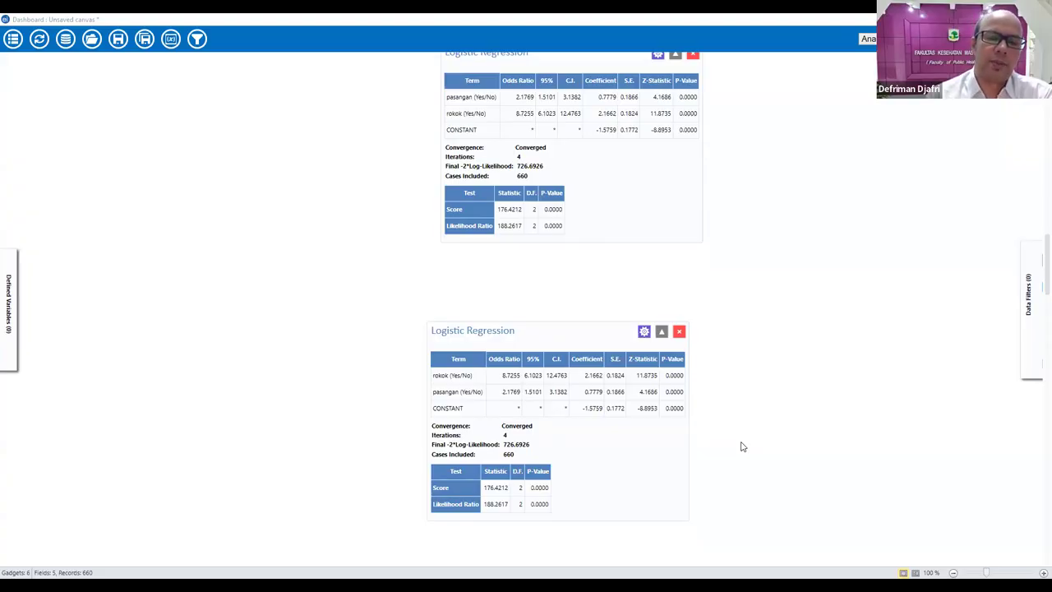
scroll(741, 446, up, 6)
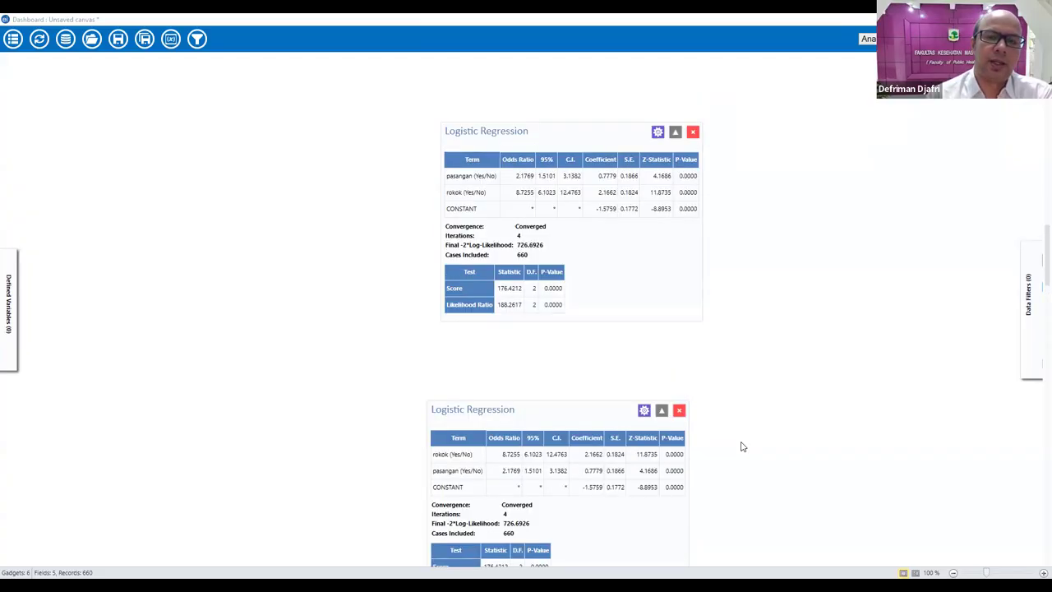
scroll(741, 447, up, 8)
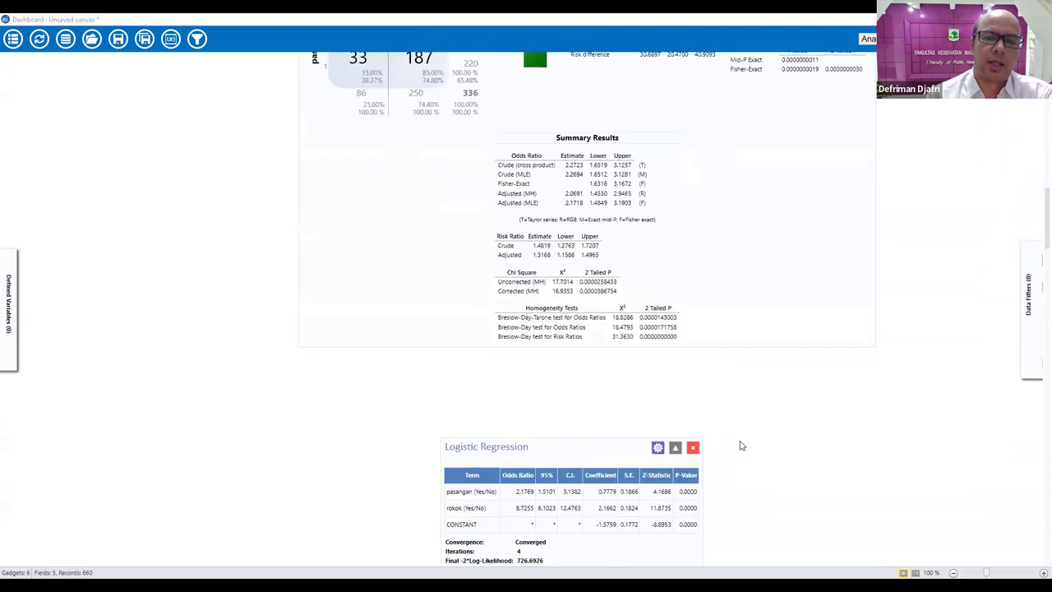
scroll(741, 446, up, 1)
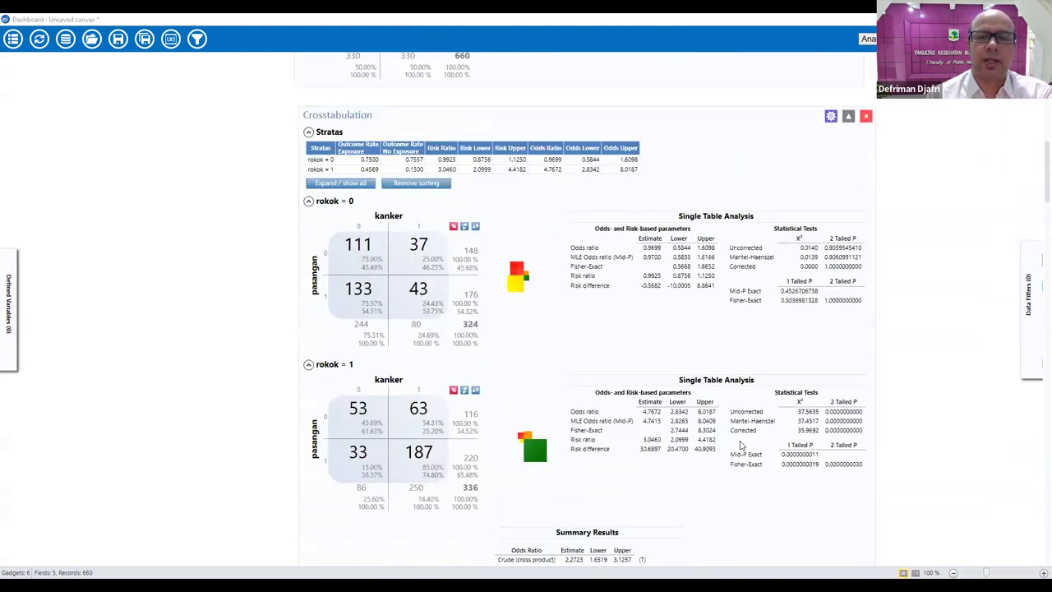
scroll(741, 446, down, 1)
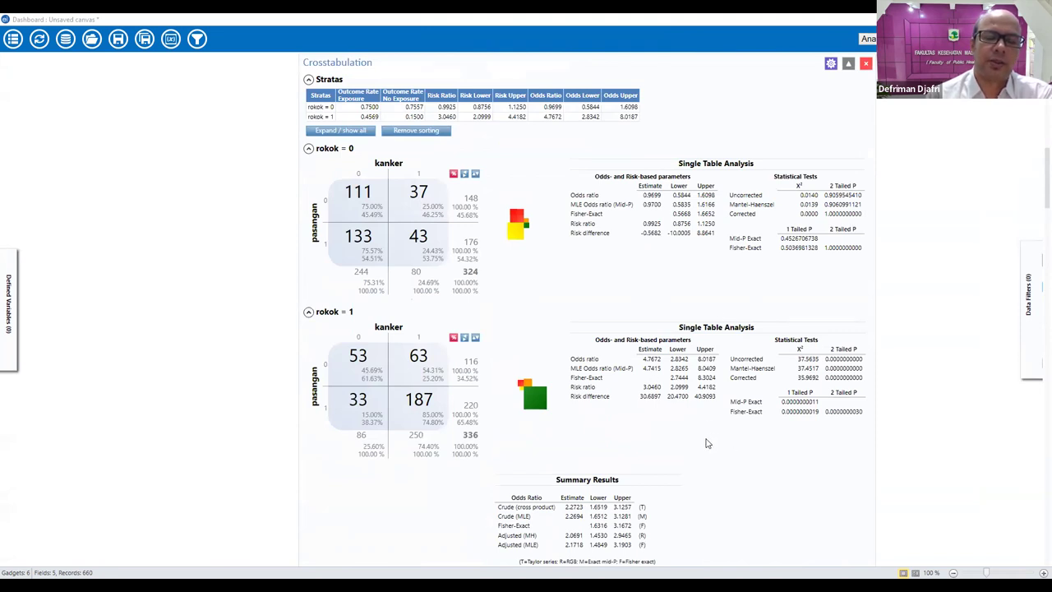
scroll(705, 443, down, 2)
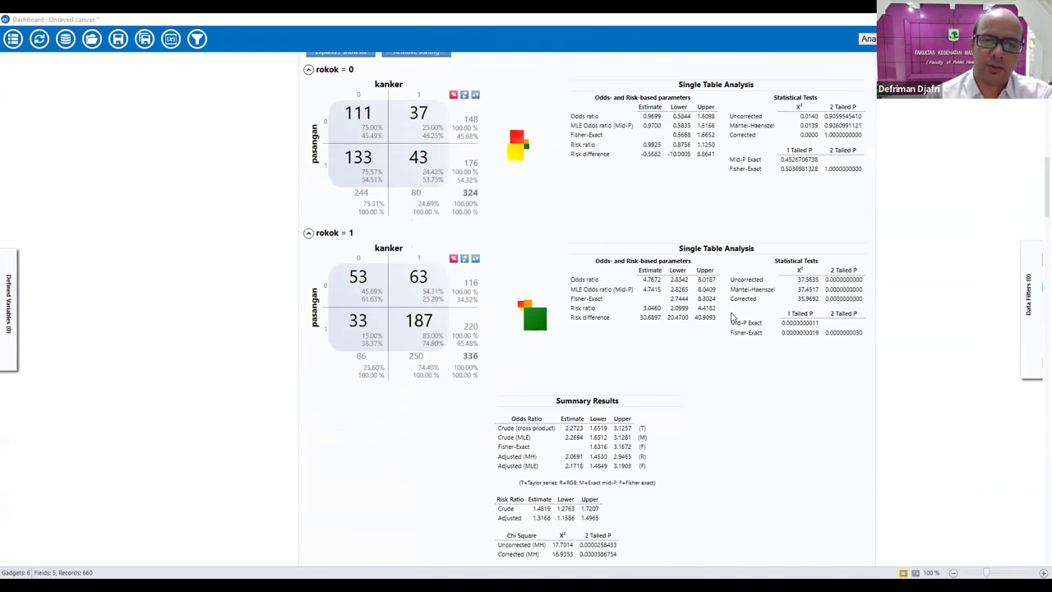
scroll(710, 325, up, 1)
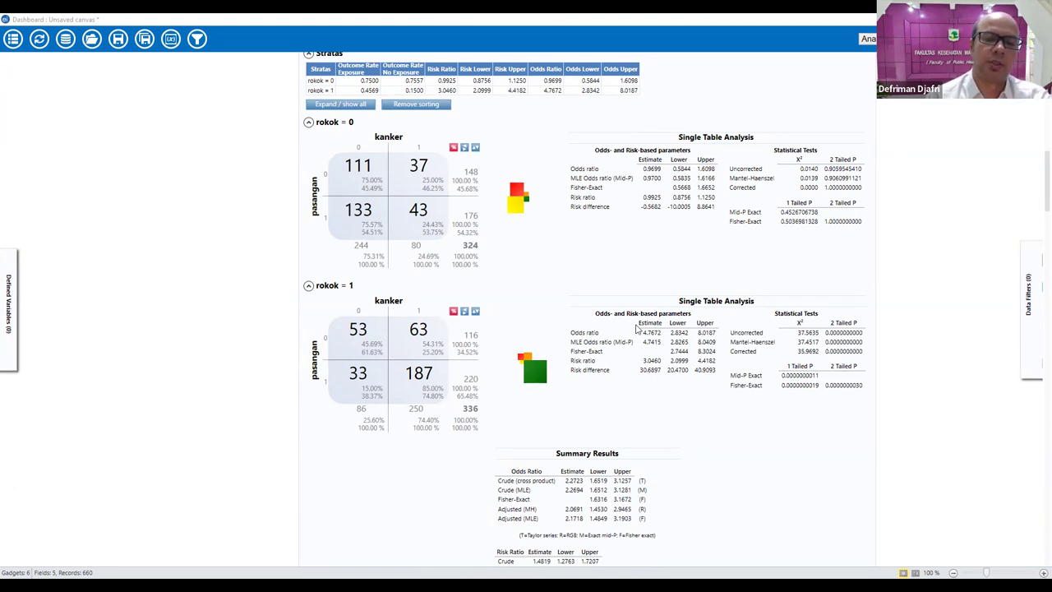
Compare the crude pasangan by kanker odds ratio with the odds ratios in each rokok stratum and the adjusted estimates.
scroll(636, 345, up, 4)
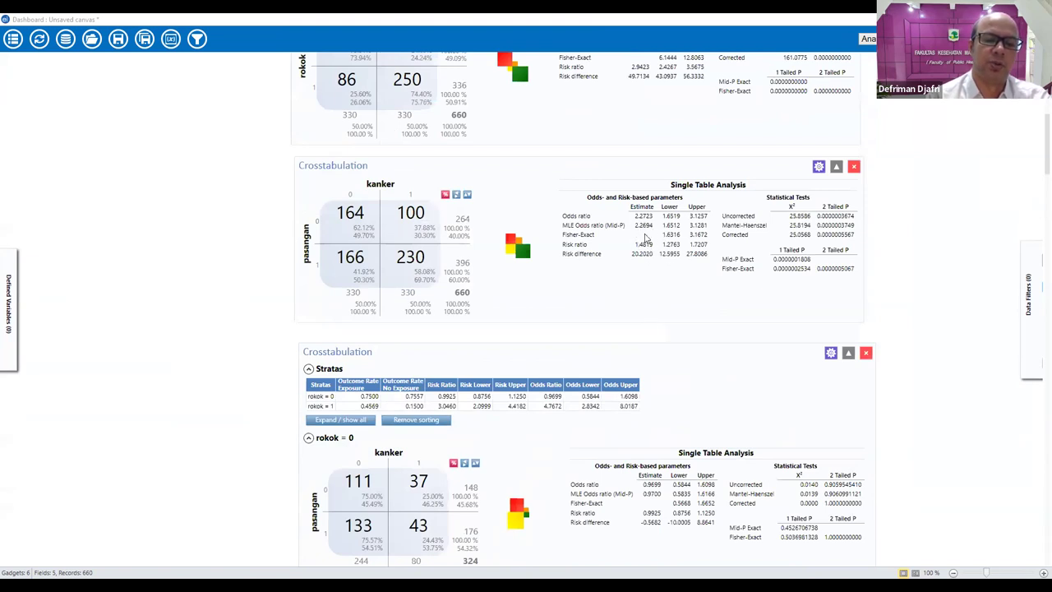
scroll(644, 238, down, 3)
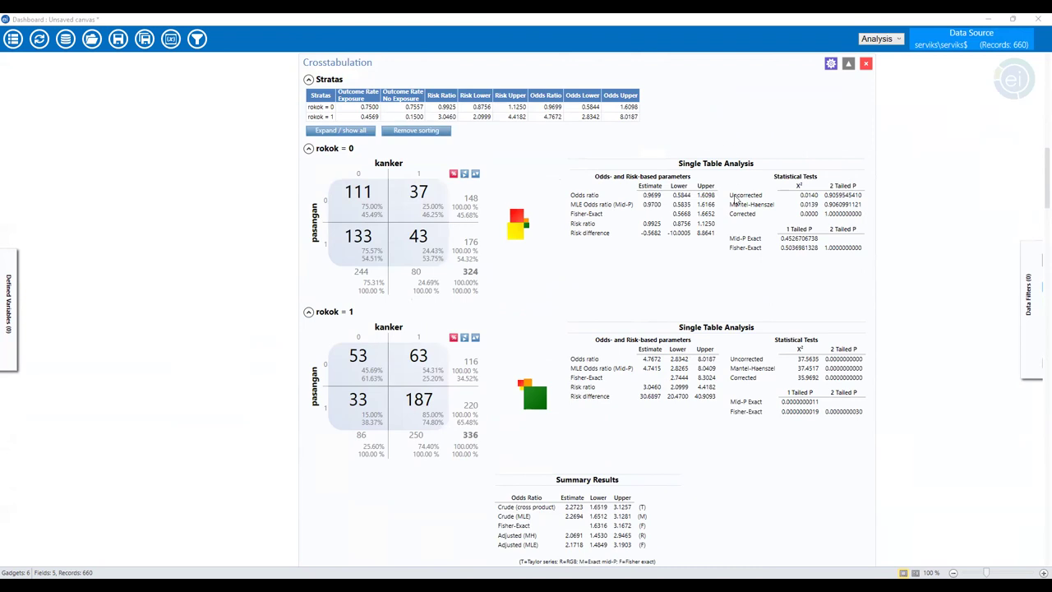
scroll(735, 230, up, 3)
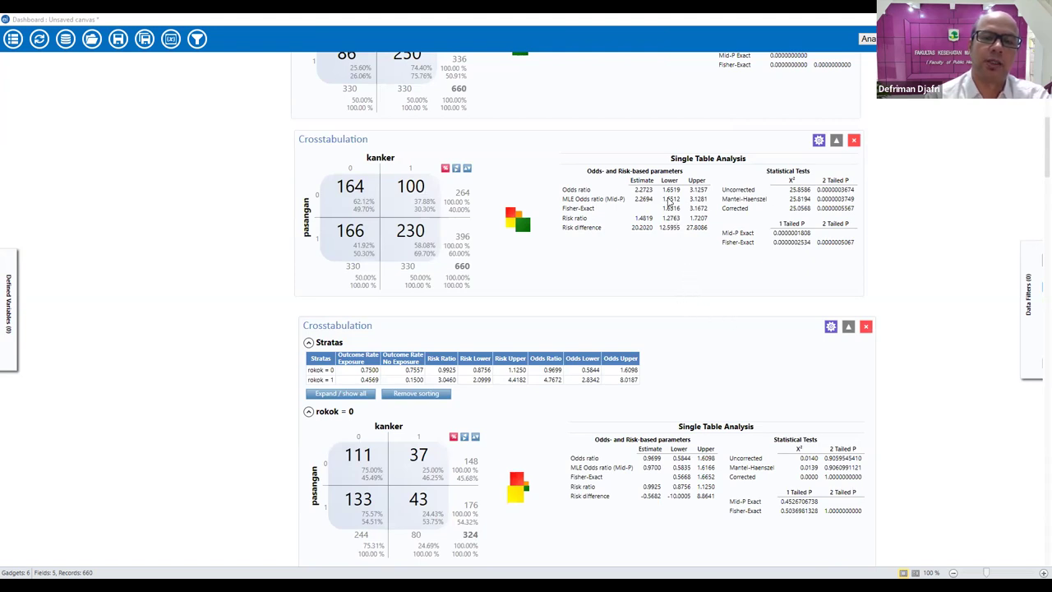
scroll(710, 367, down, 2)
scroll(709, 367, down, 5)
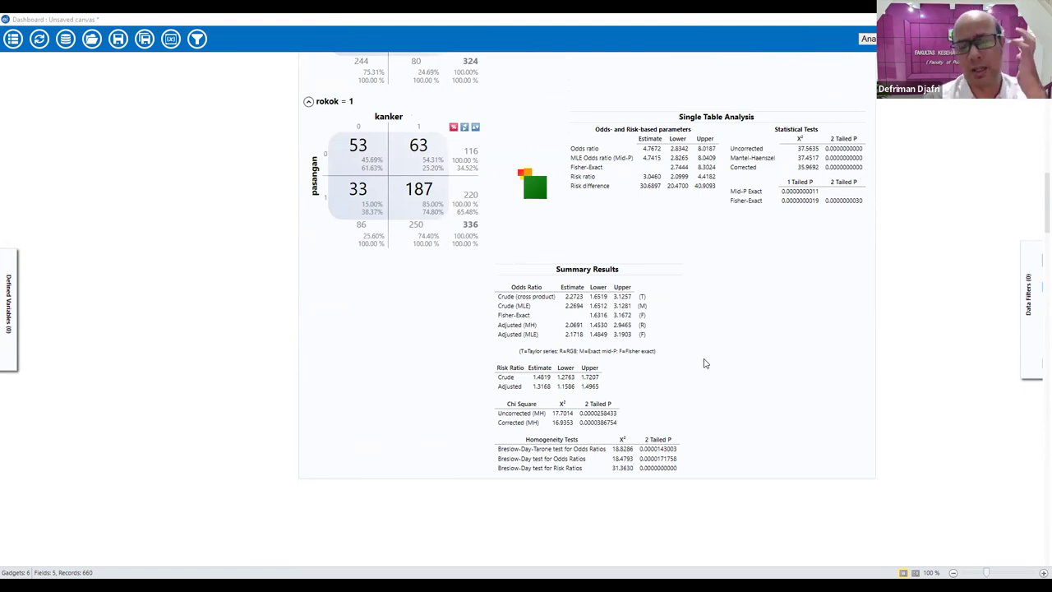
scroll(703, 364, up, 3)
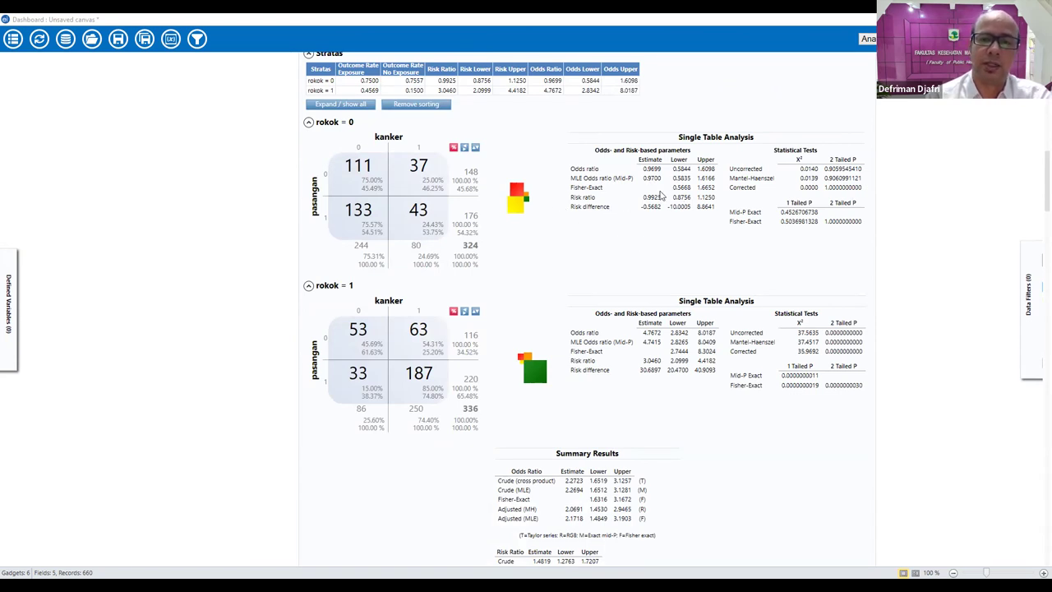
scroll(659, 341, down, 1)
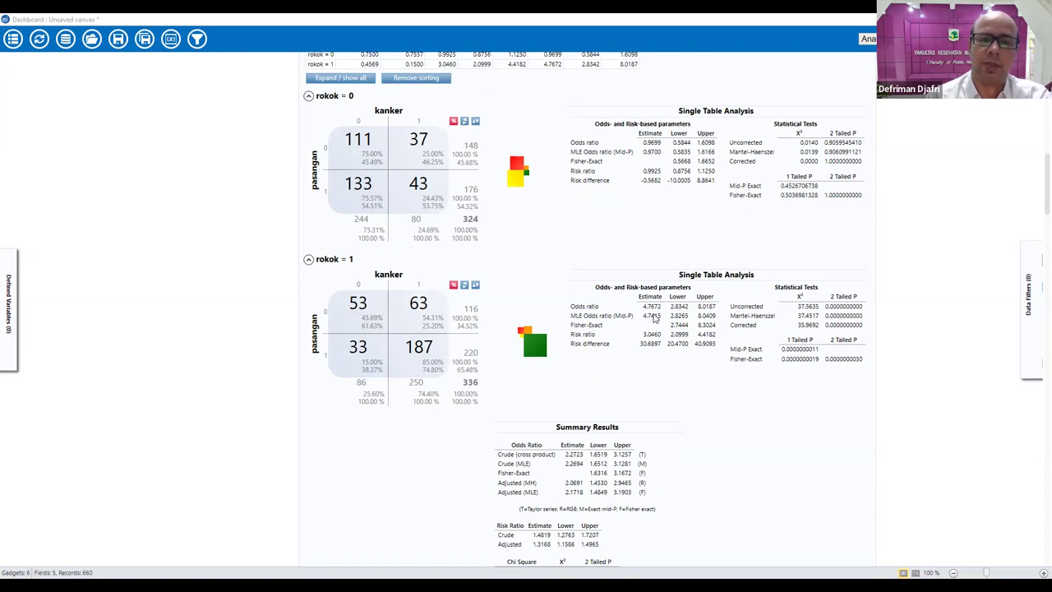
scroll(655, 319, up, 6)
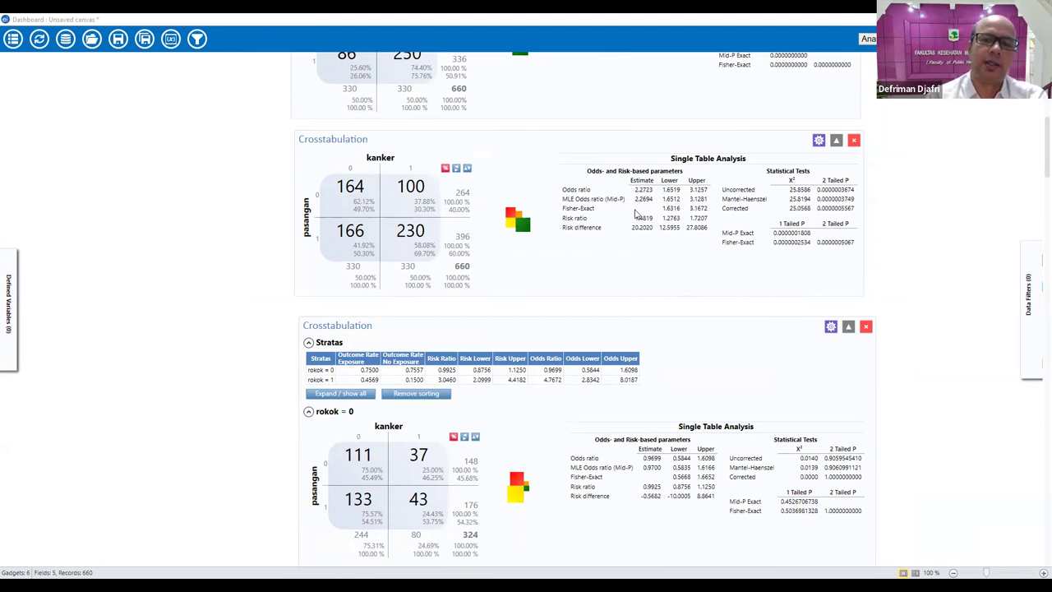
scroll(670, 304, down, 5)
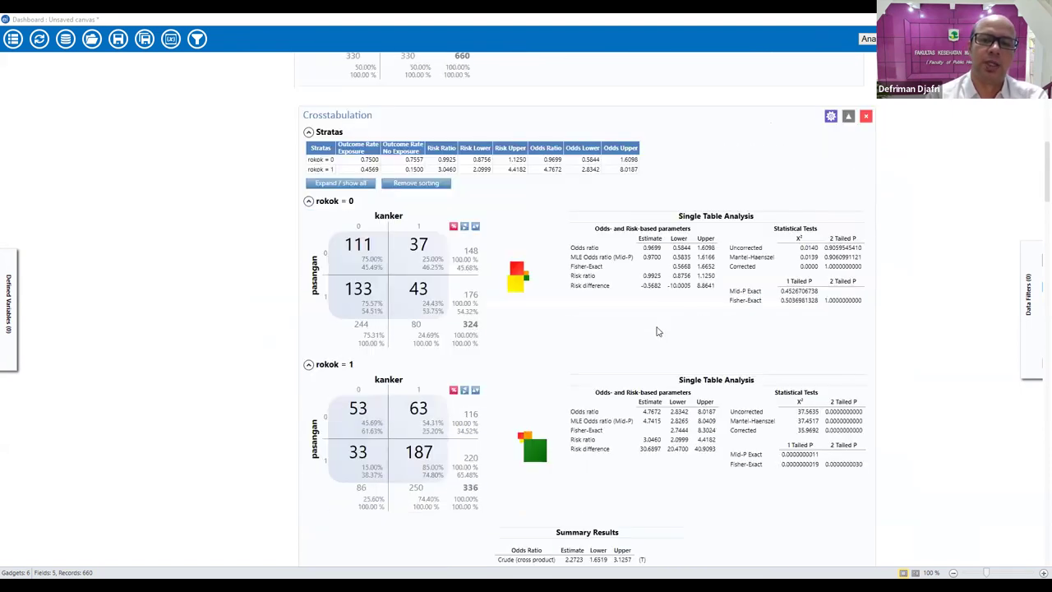
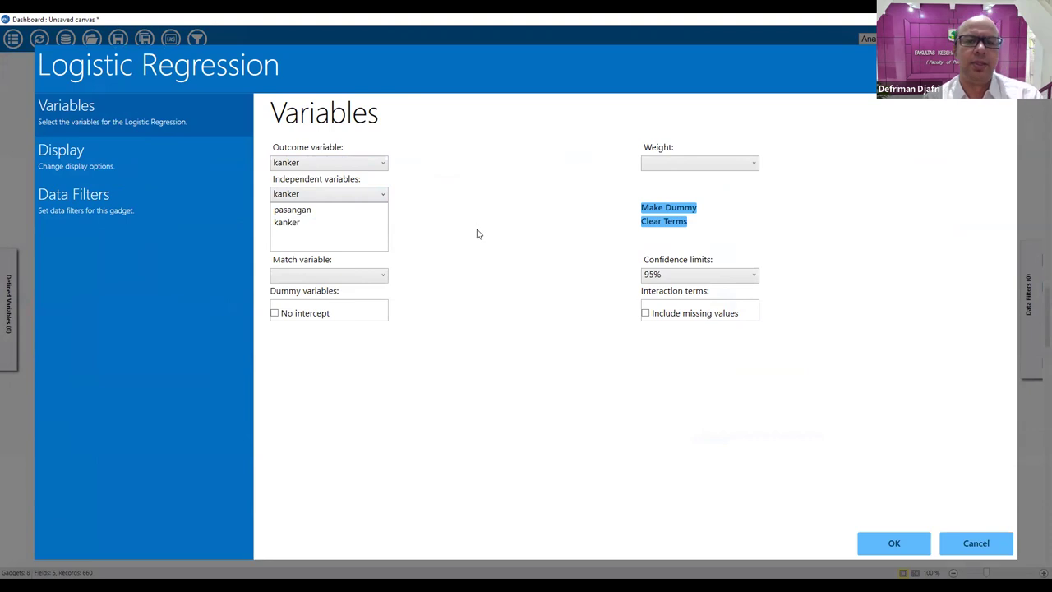
click(333, 223)
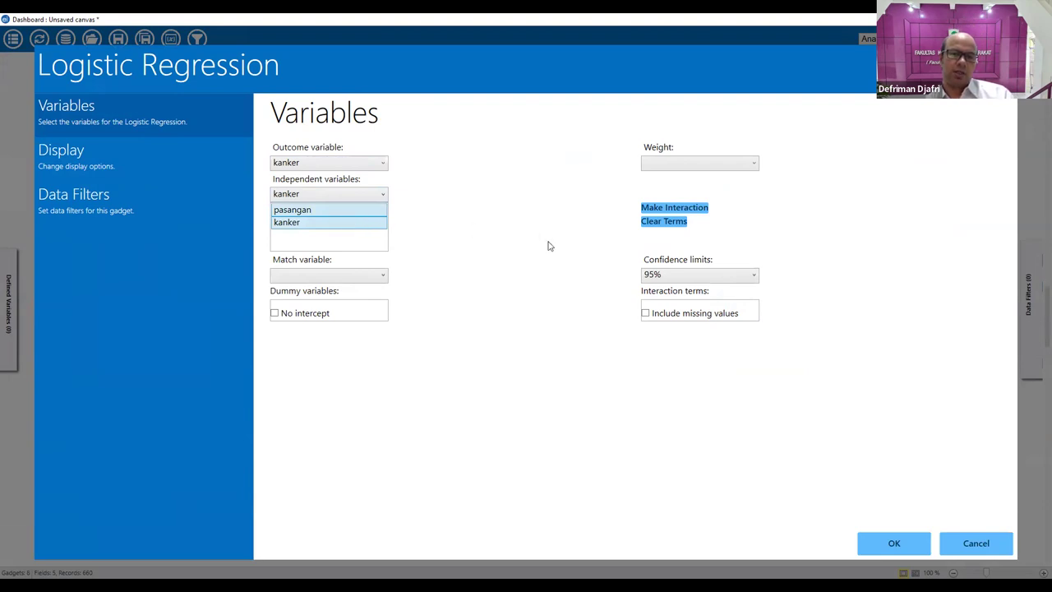
click(695, 209)
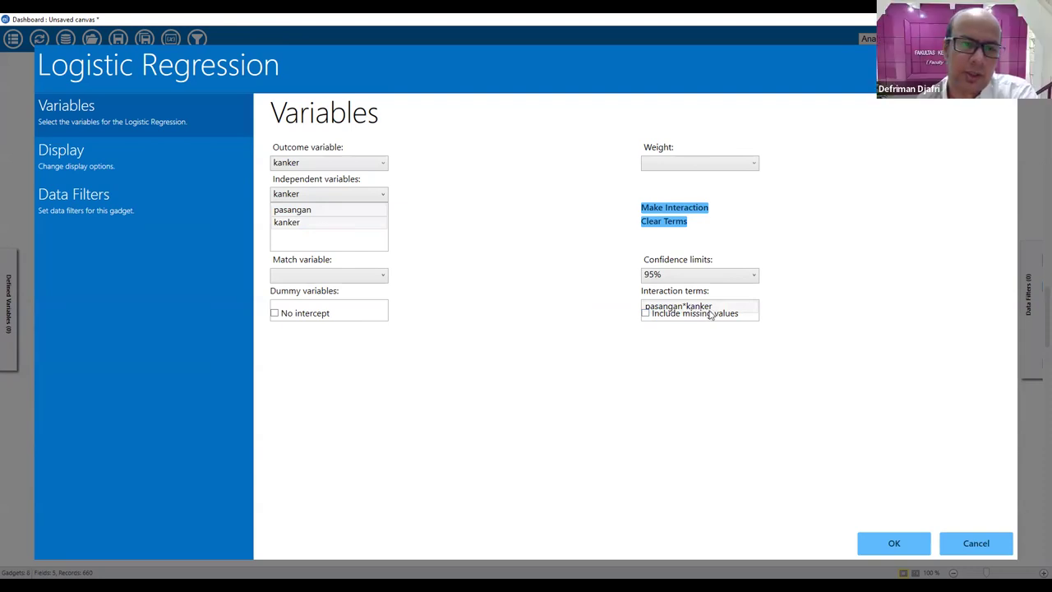
click(381, 197)
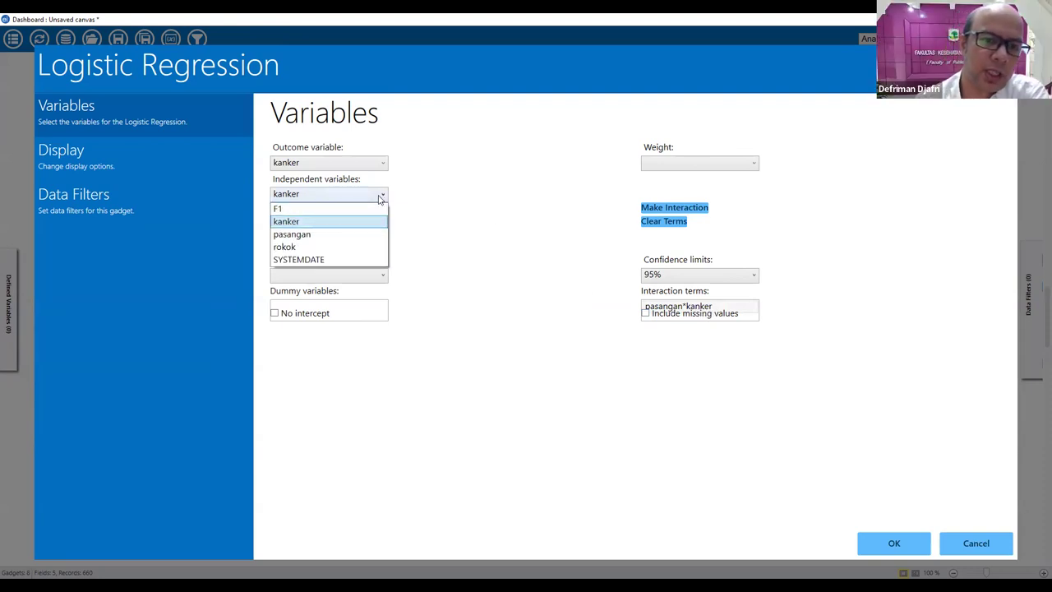
click(469, 246)
click(371, 216)
click(373, 223)
click(660, 223)
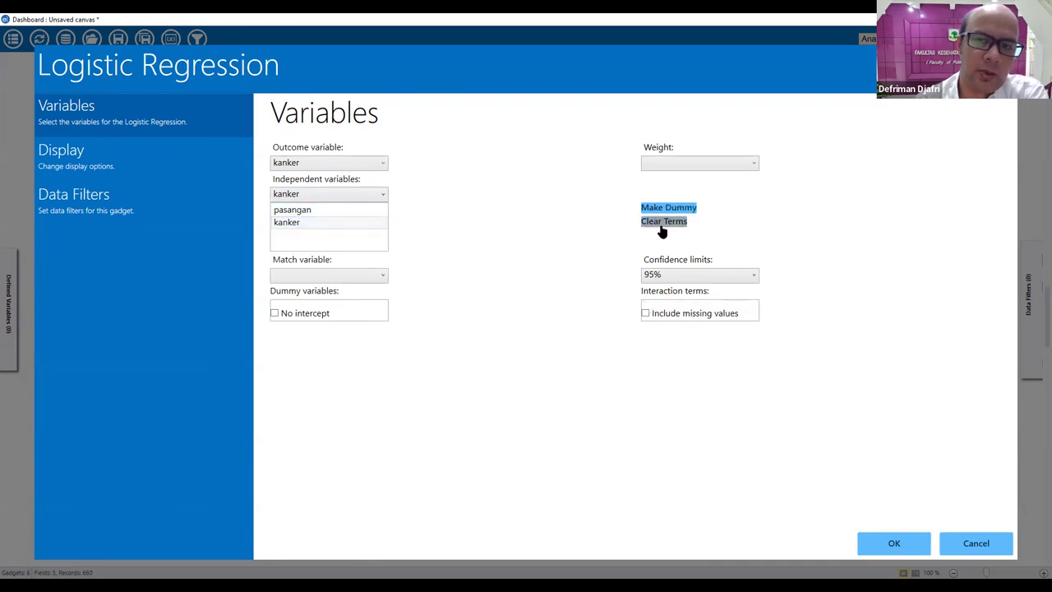
click(381, 196)
click(368, 222)
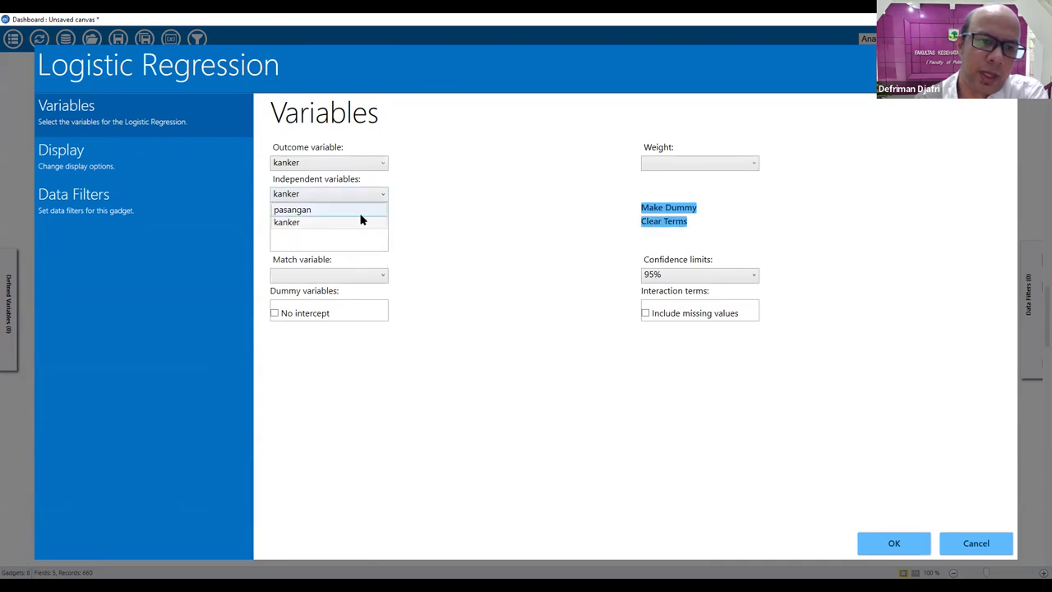
click(359, 223)
click(651, 223)
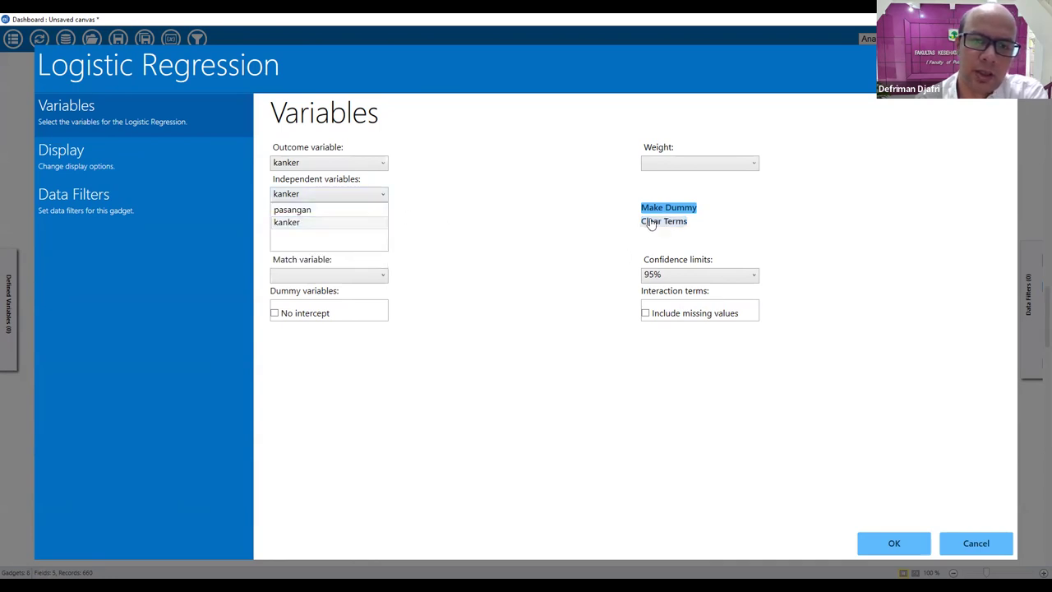
click(376, 196)
click(377, 164)
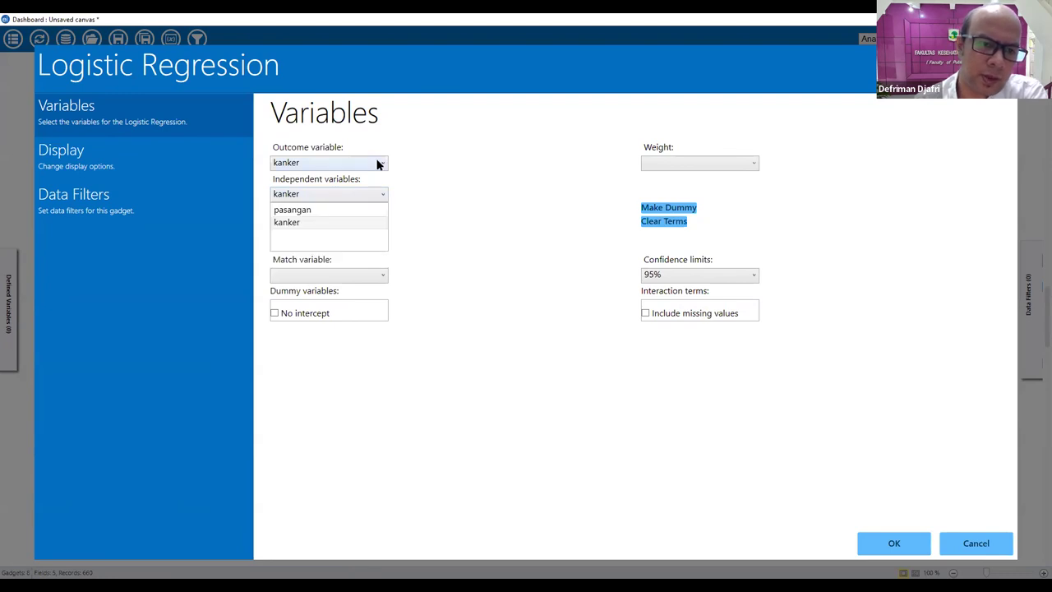
click(380, 195)
click(366, 233)
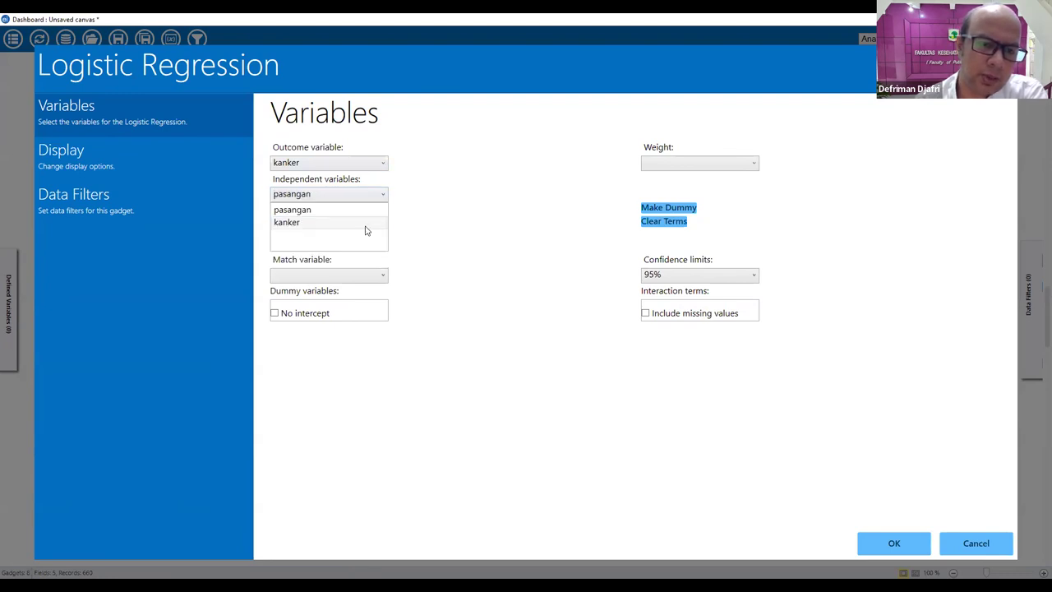
click(382, 197)
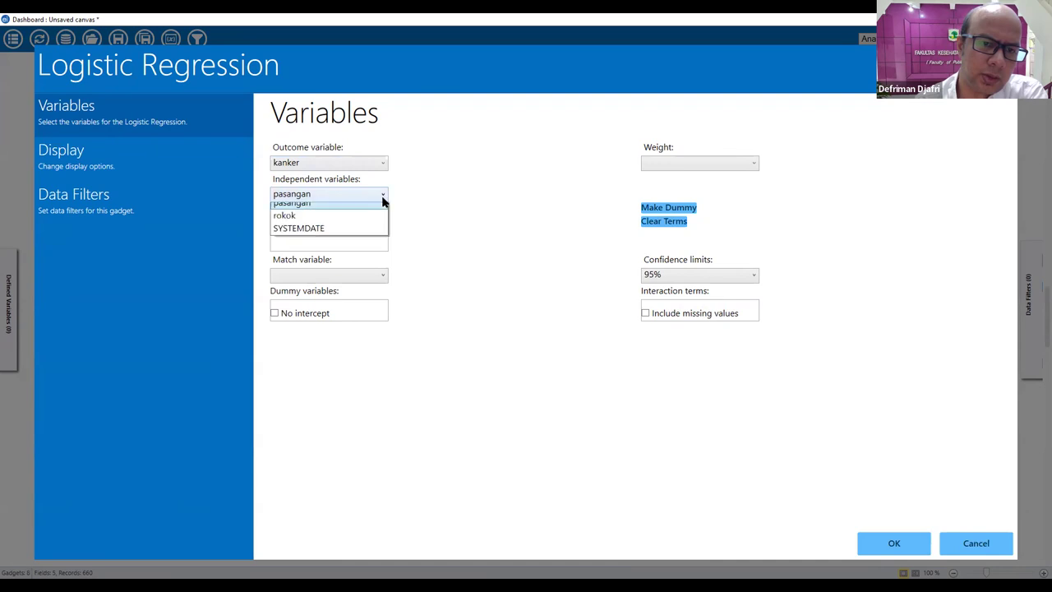
click(355, 244)
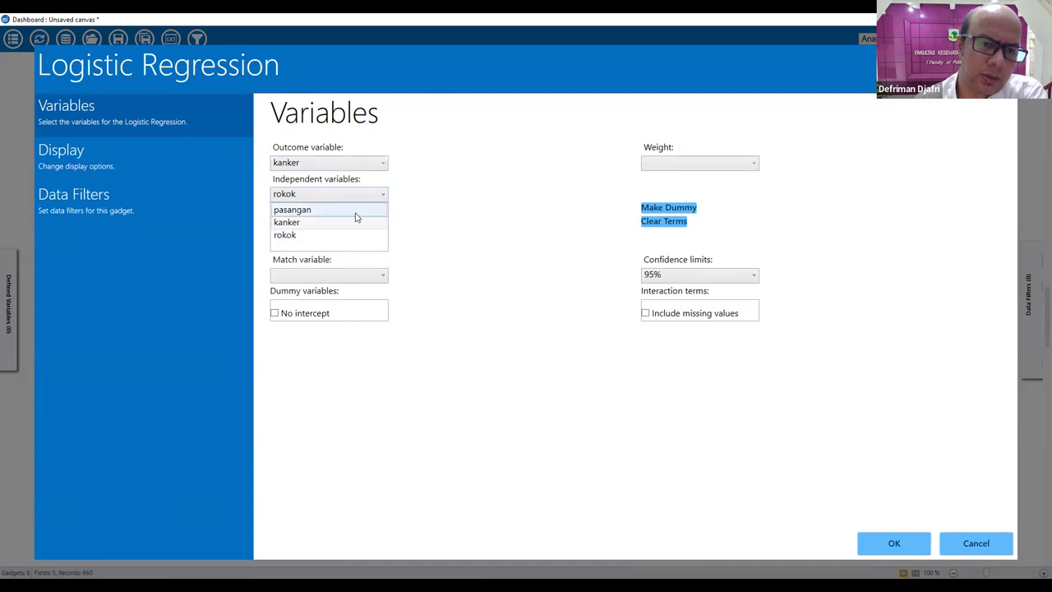
click(352, 223)
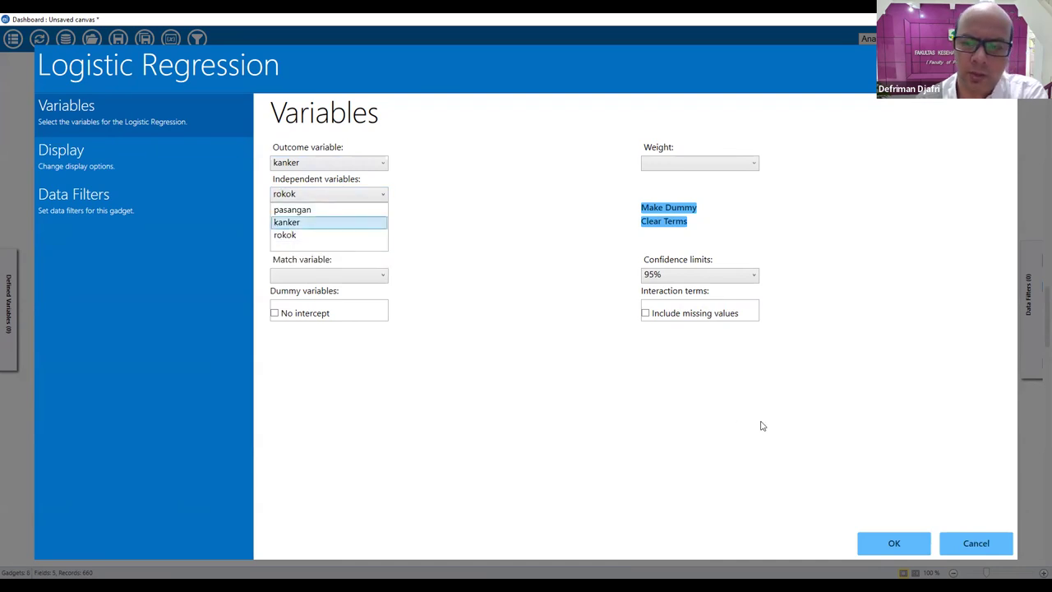
click(672, 223)
click(672, 223)
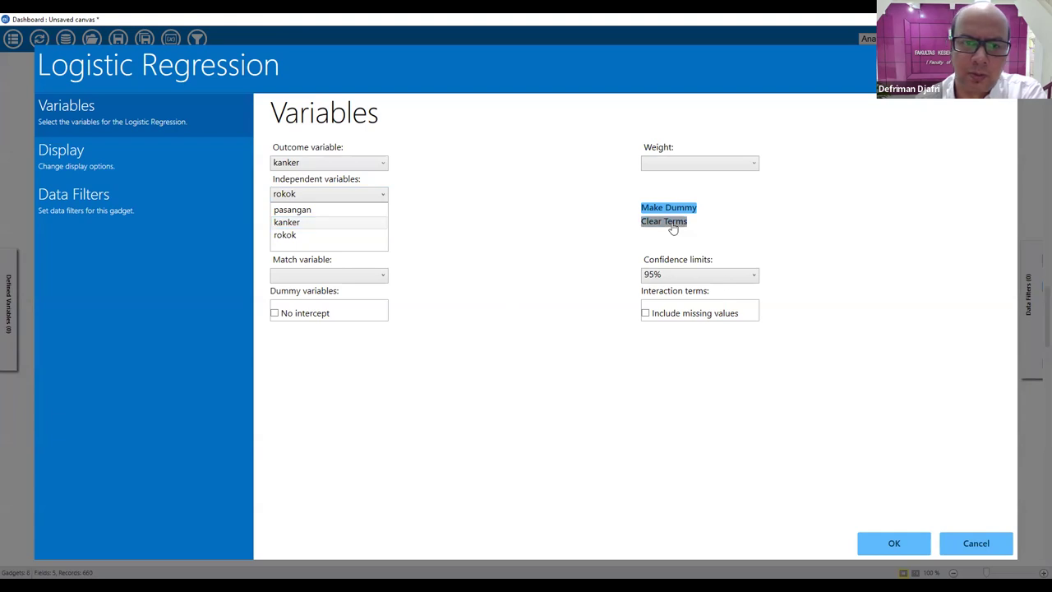
click(974, 544)
Add a new Logistic Regression analysis gadget to the canvas with kanker as the outcome variable.
right_click(419, 297)
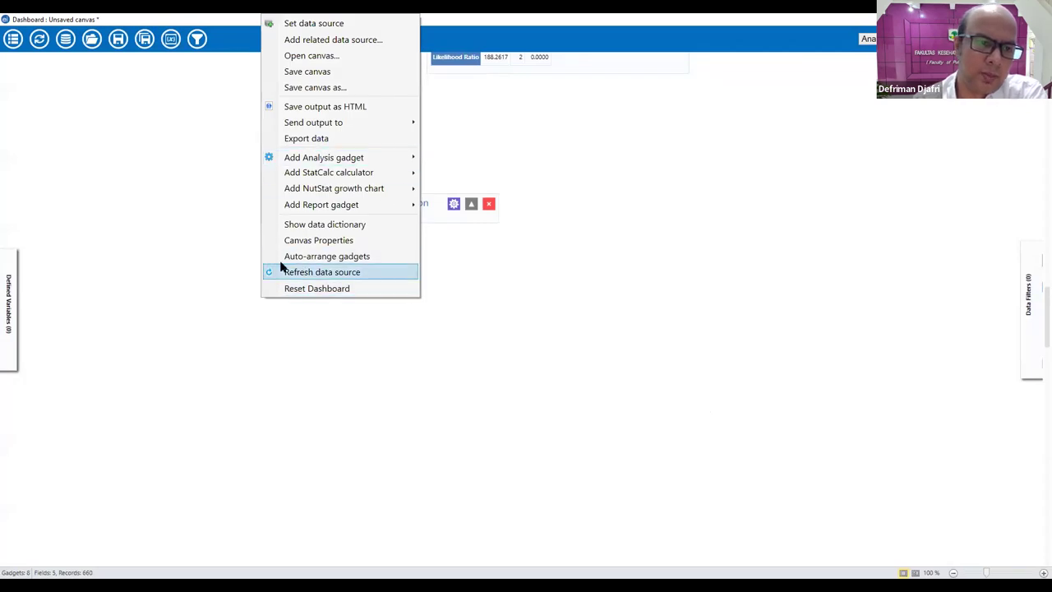
mouse_move(314, 158)
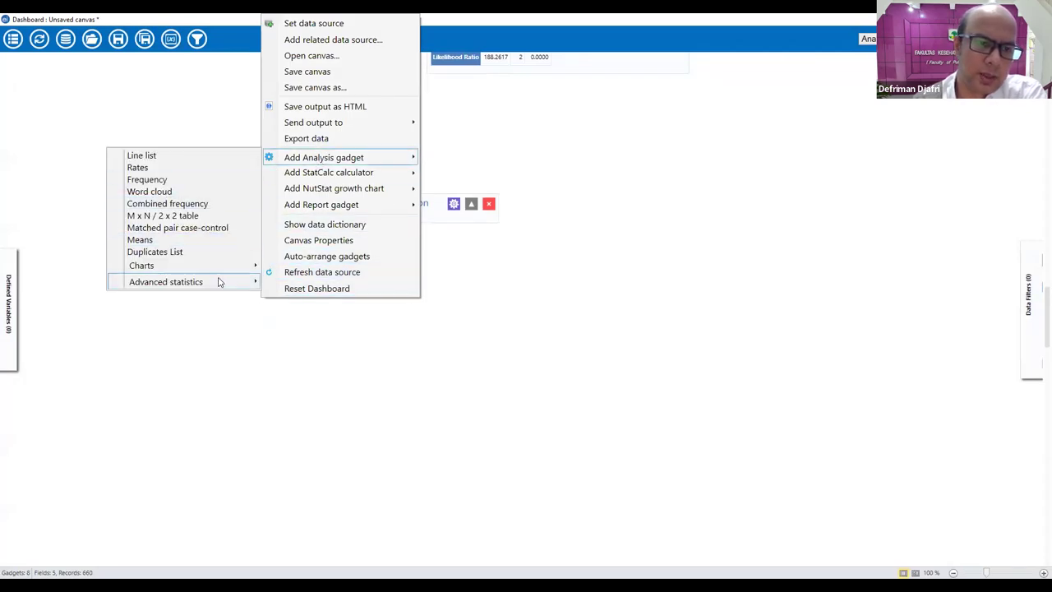
mouse_move(219, 281)
click(325, 290)
click(369, 167)
click(353, 192)
Add pasangan and rokok as independent variables of the new logistic regression.
click(384, 200)
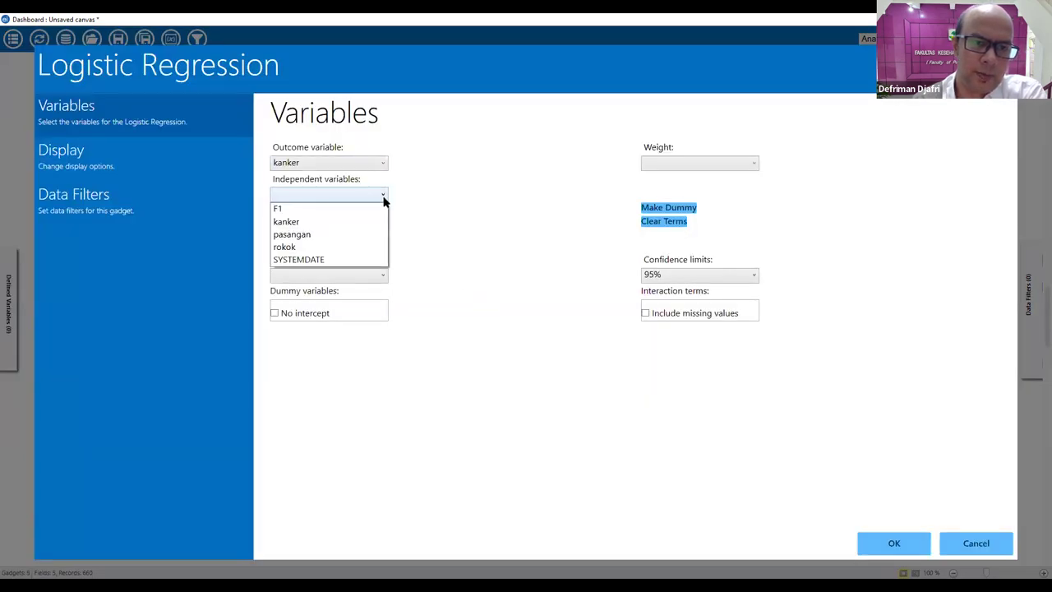
click(355, 234)
click(361, 194)
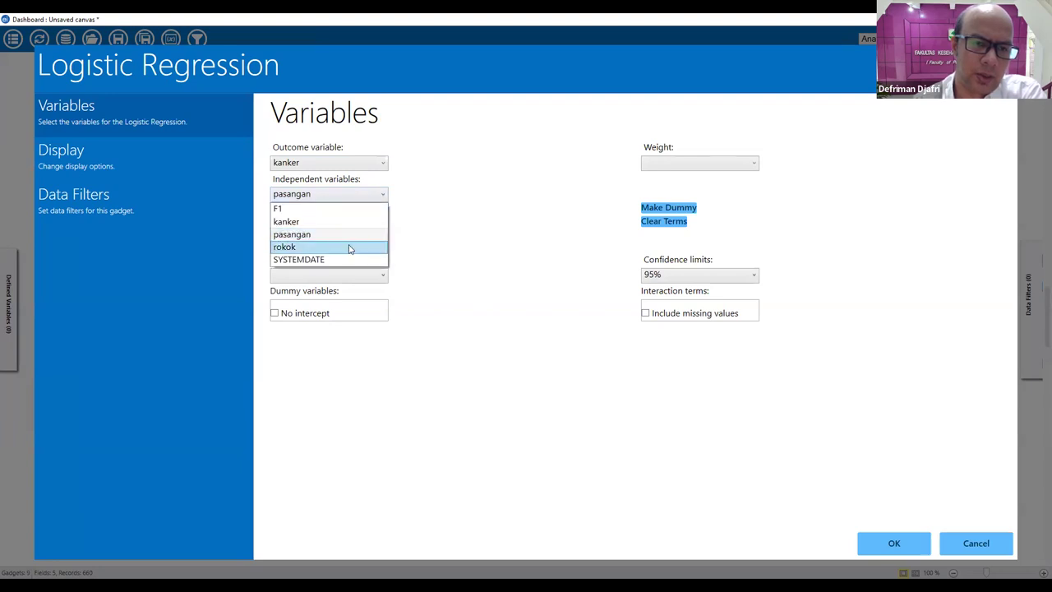
click(349, 248)
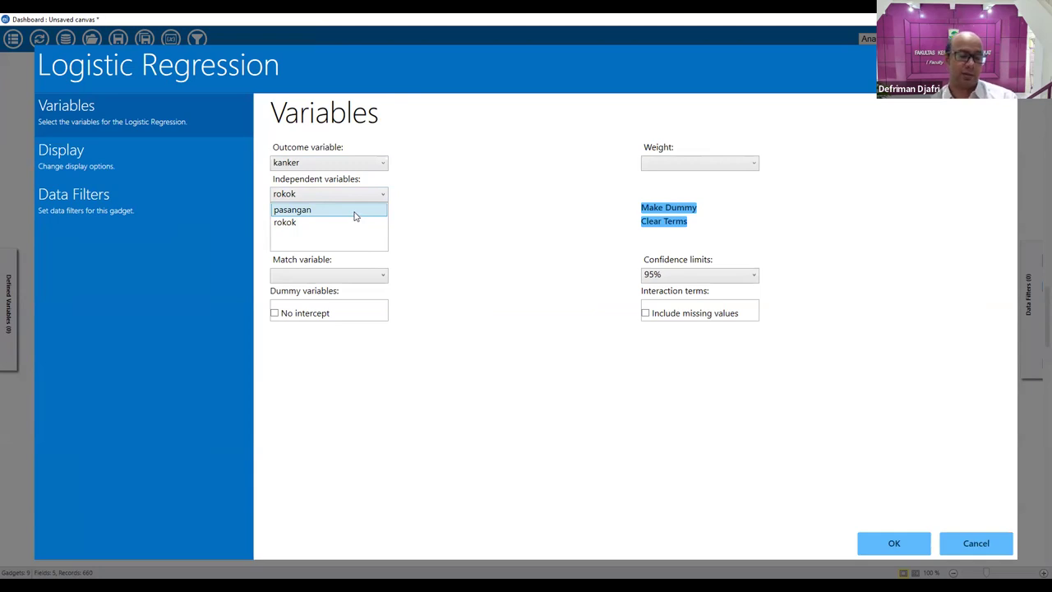
Create the pasangan*rokok interaction term from both independent variables and run the logistic regression.
ctrl+click(327, 224)
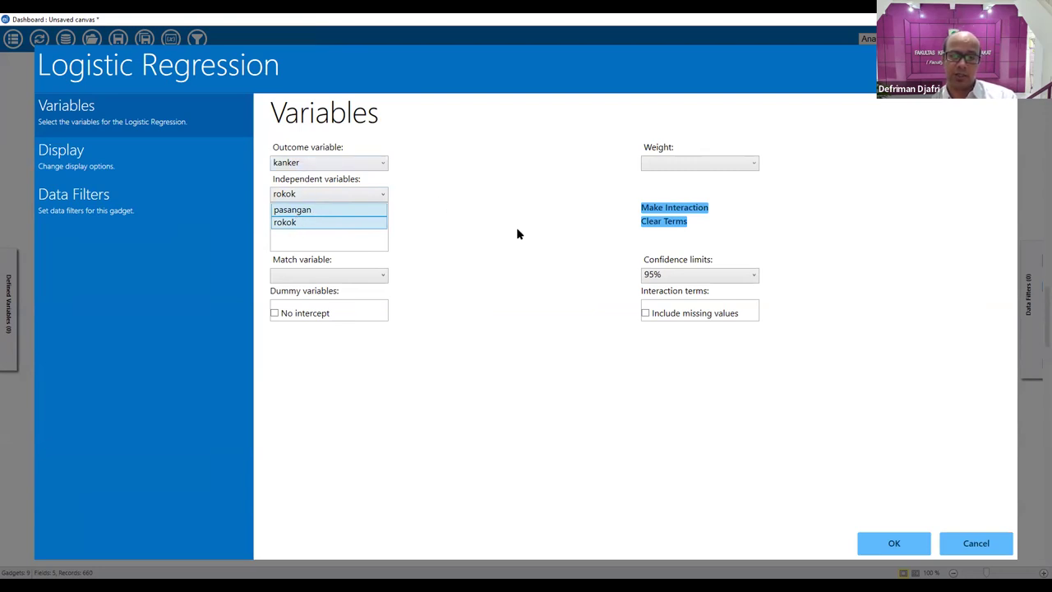
click(687, 210)
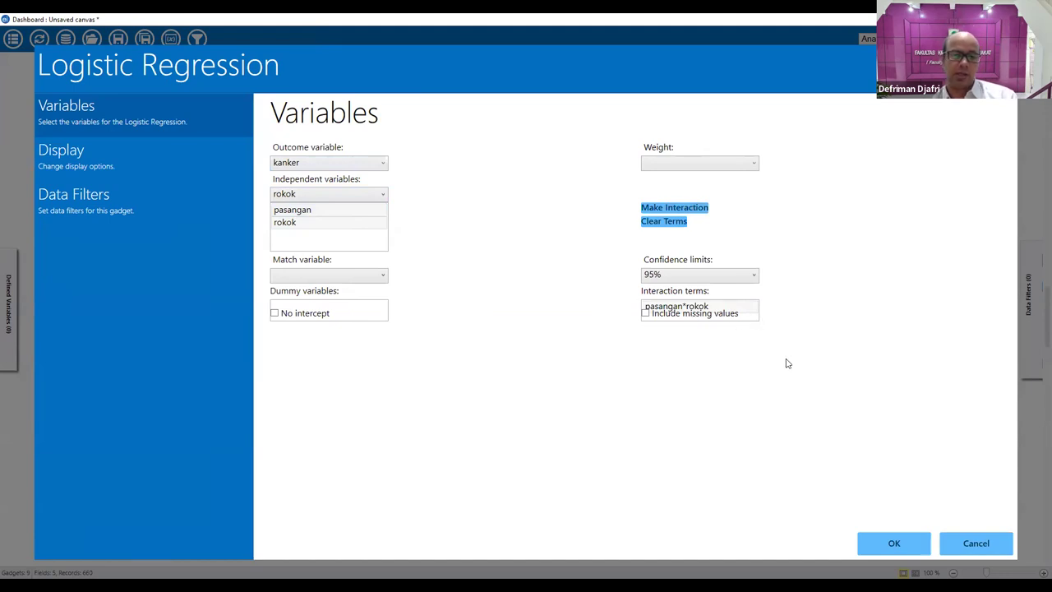
click(896, 546)
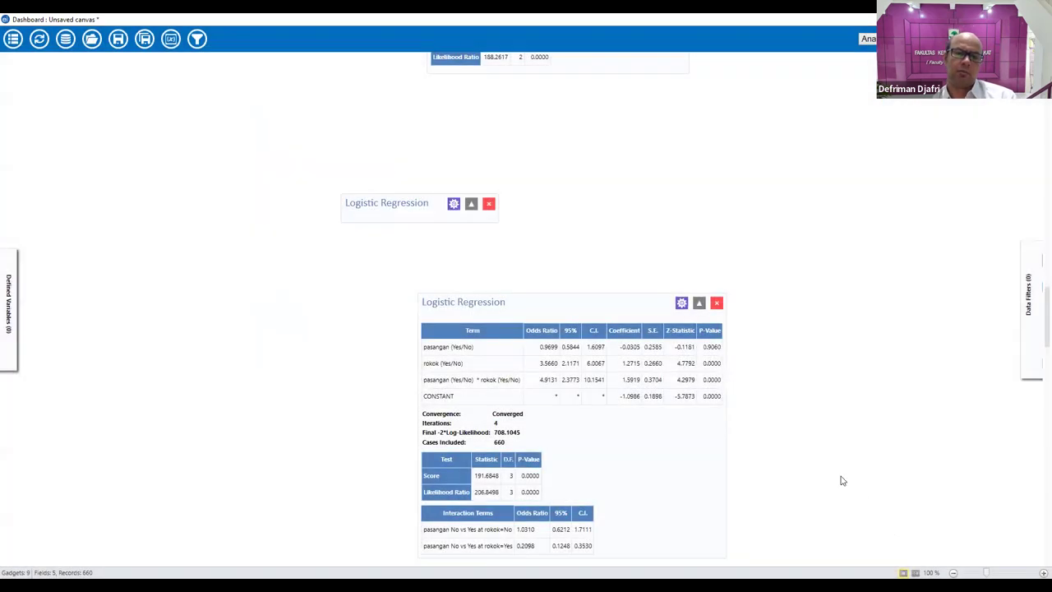
Compare the interaction model's odds ratios with those in each rokok stratum of the pasangan by kanker crosstab.
scroll(828, 464, down, 3)
scroll(828, 463, up, 2)
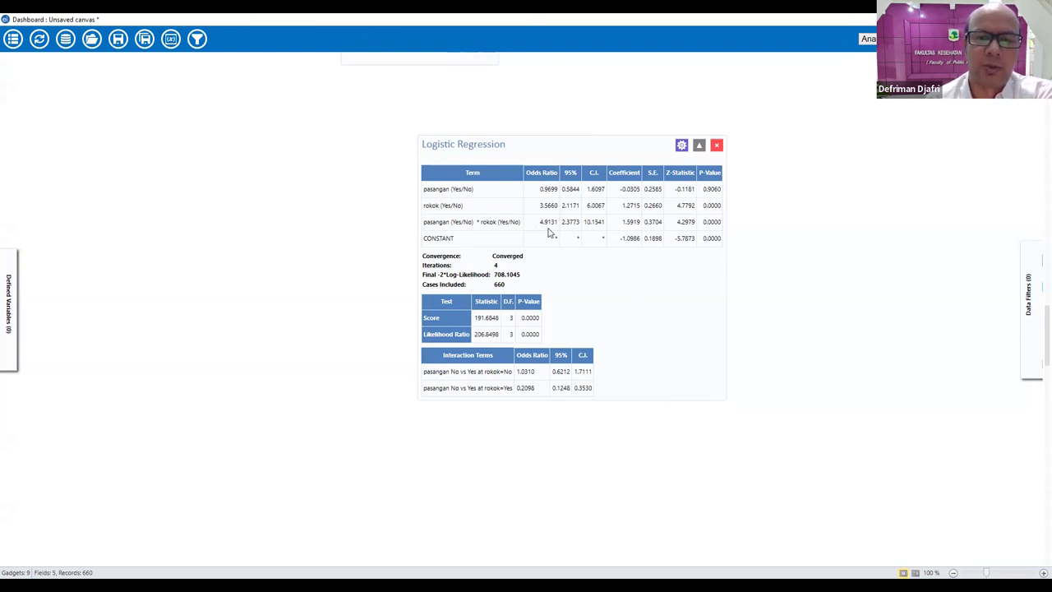
scroll(549, 232, up, 5)
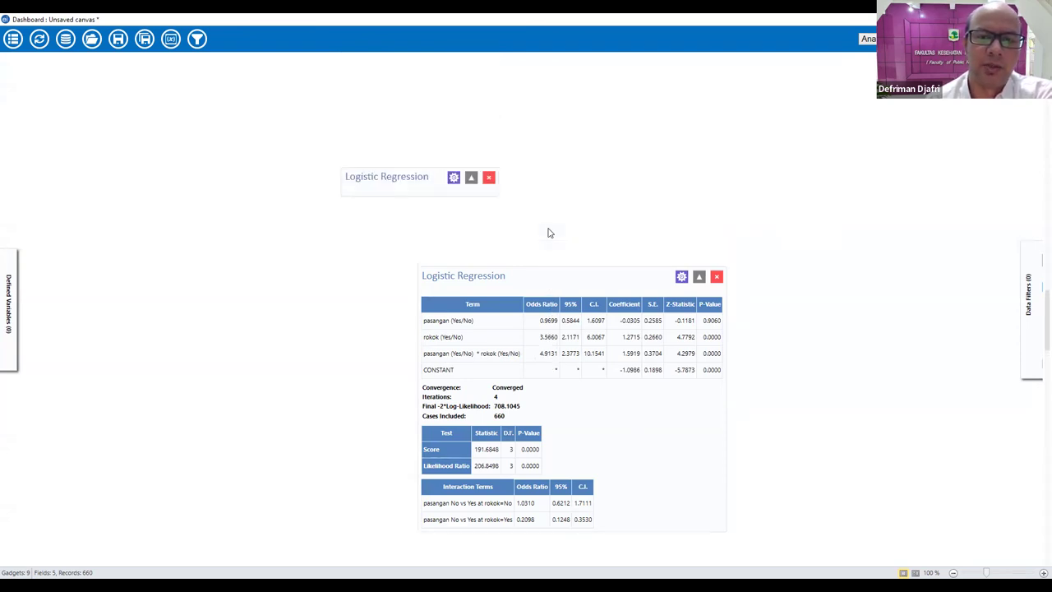
scroll(550, 232, up, 5)
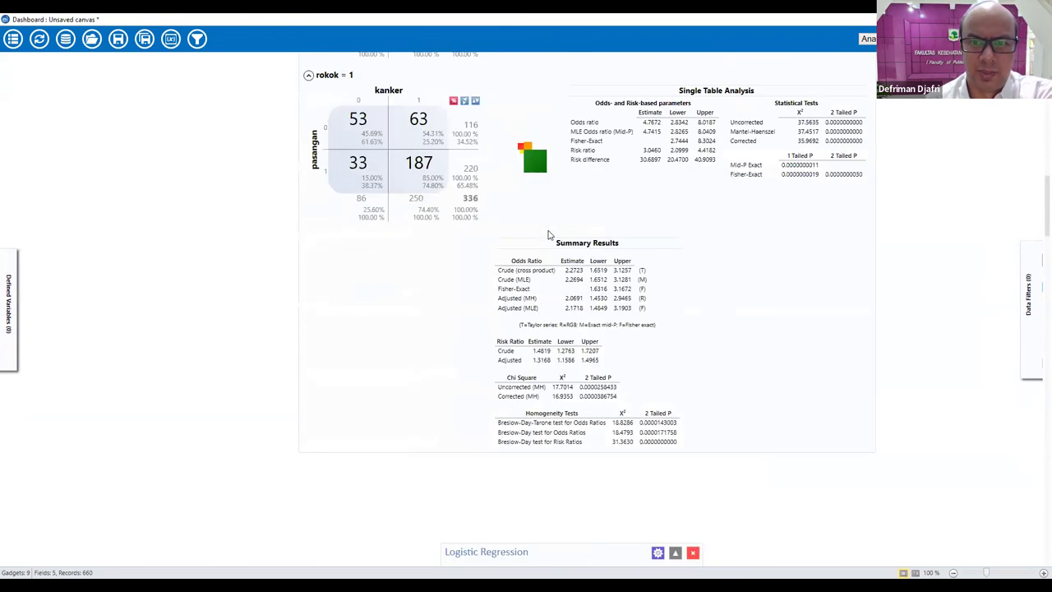
scroll(549, 235, up, 1)
scroll(549, 235, up, 1)
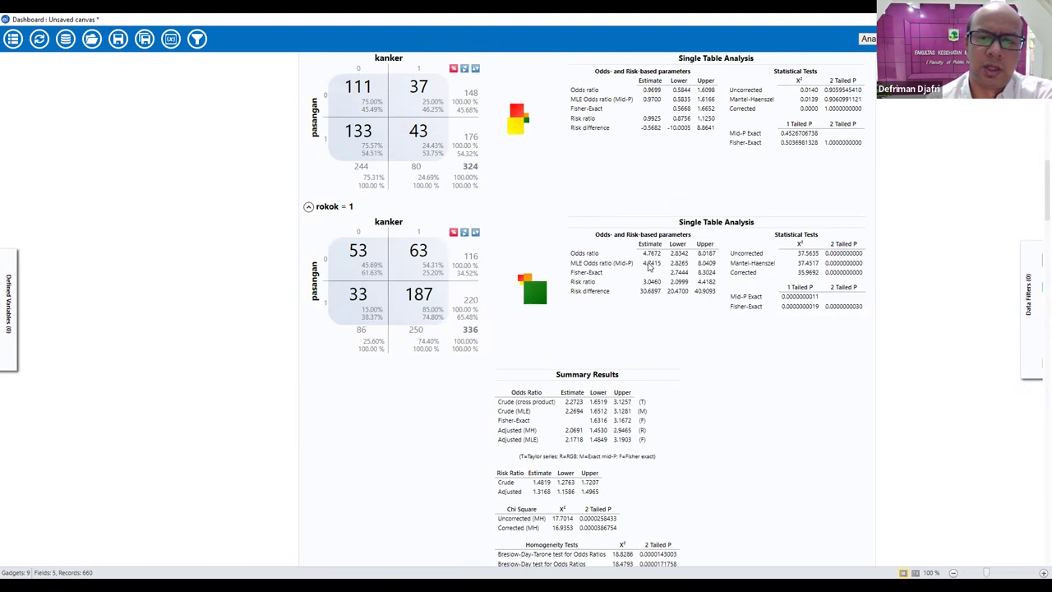
scroll(649, 265, up, 3)
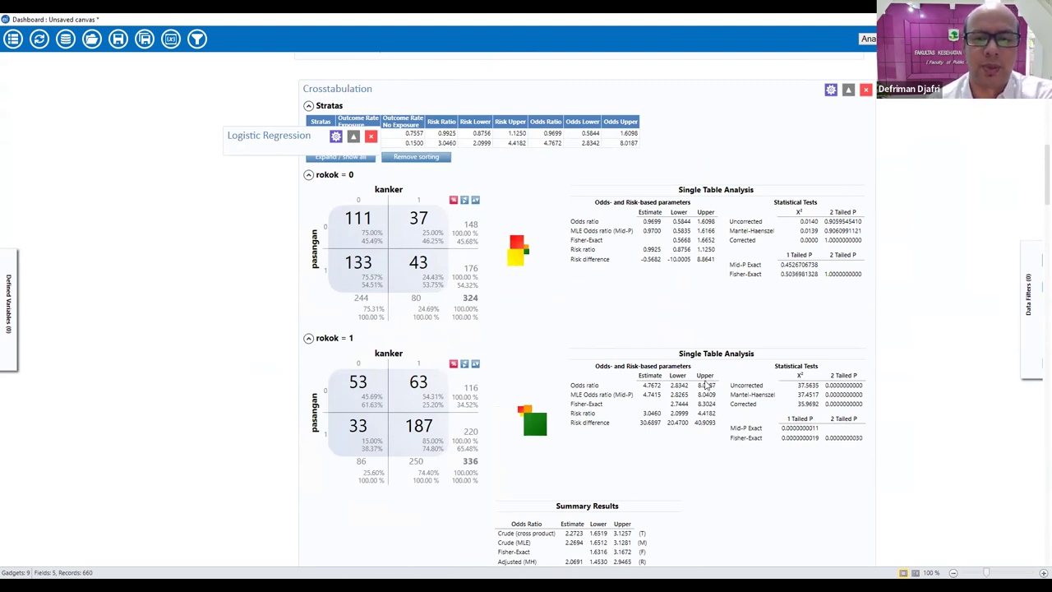
scroll(702, 385, down, 5)
scroll(695, 393, down, 15)
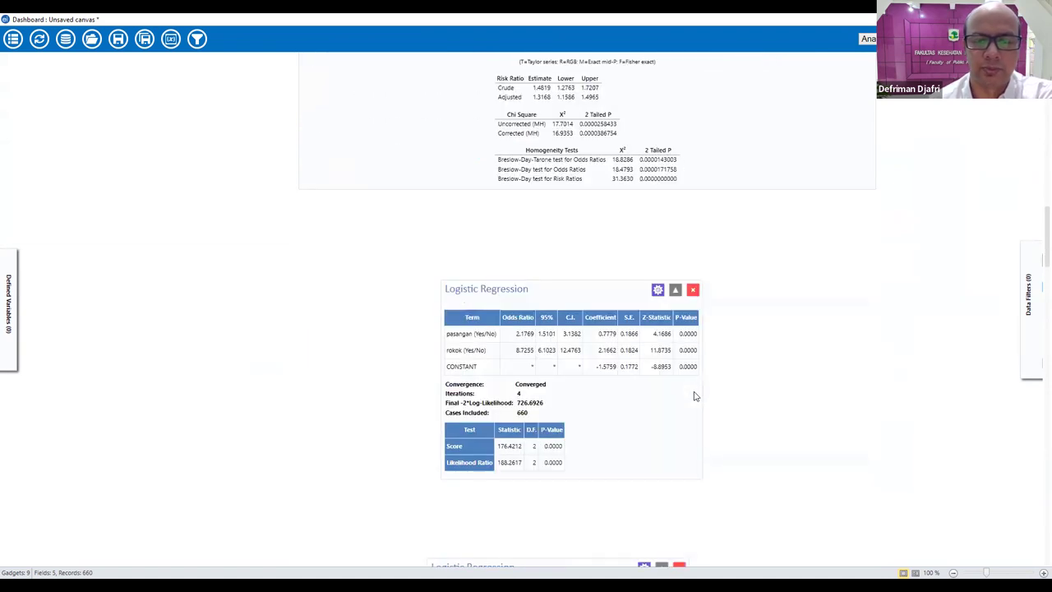
scroll(688, 395, down, 6)
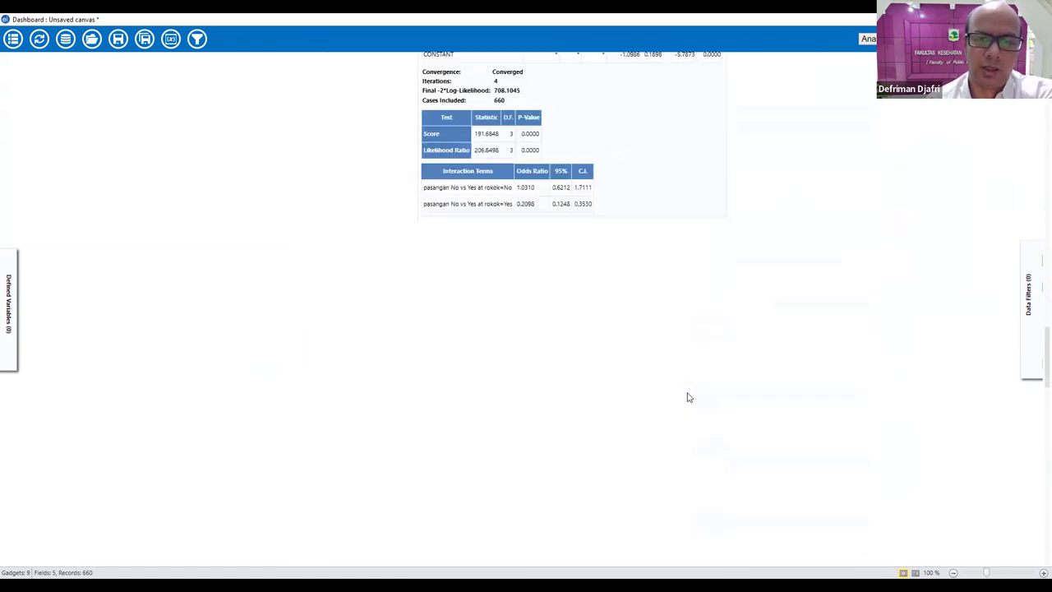
scroll(687, 396, up, 3)
scroll(688, 395, up, 1)
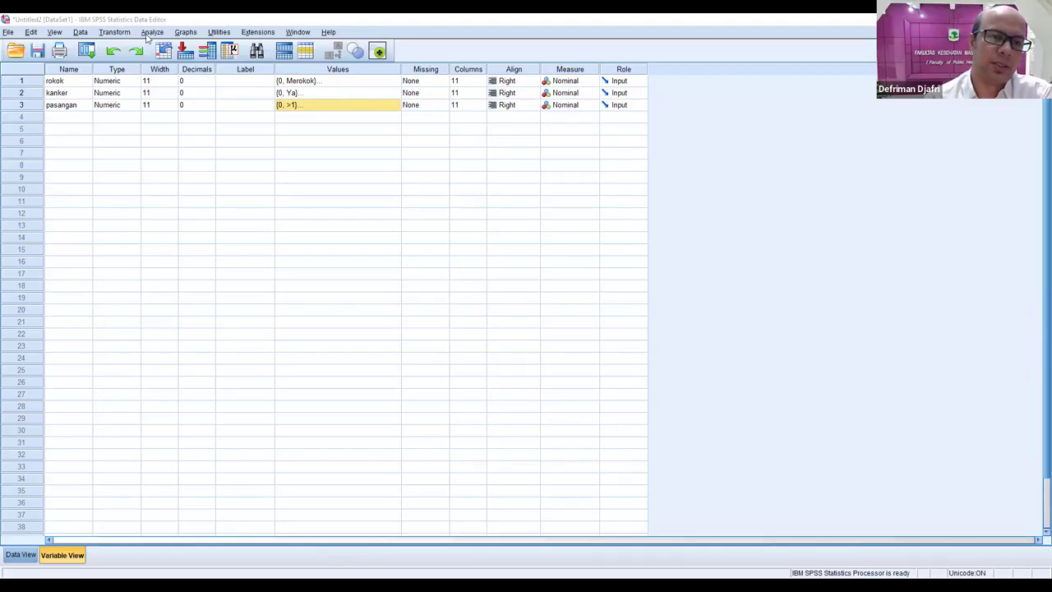
Switch to SPSS and reopen the Binary Logistic regression setup for kanker with rokok and pasangan as covariates.
click(152, 32)
mouse_move(212, 150)
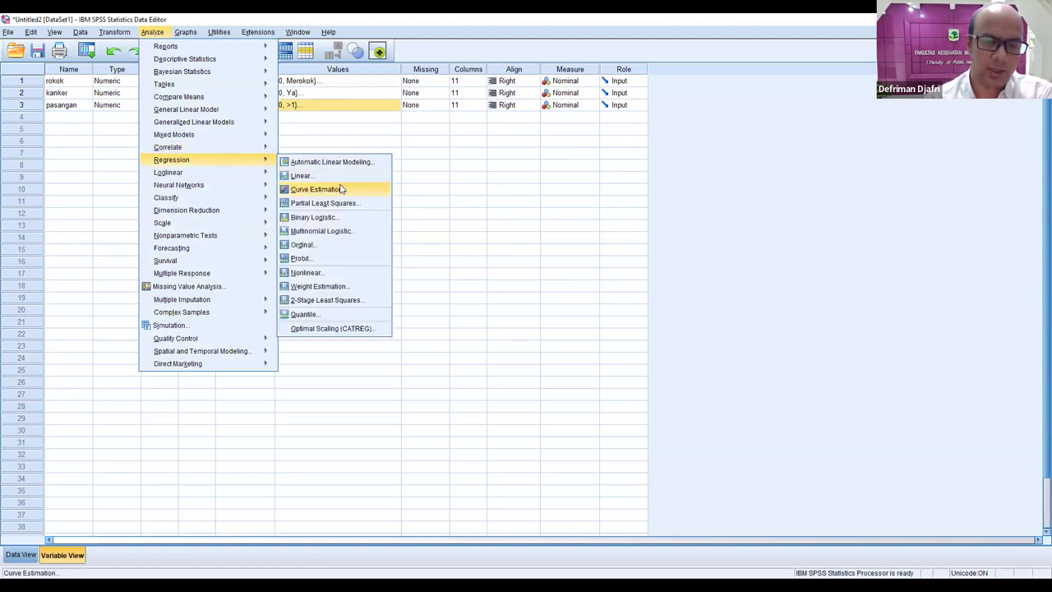
click(334, 219)
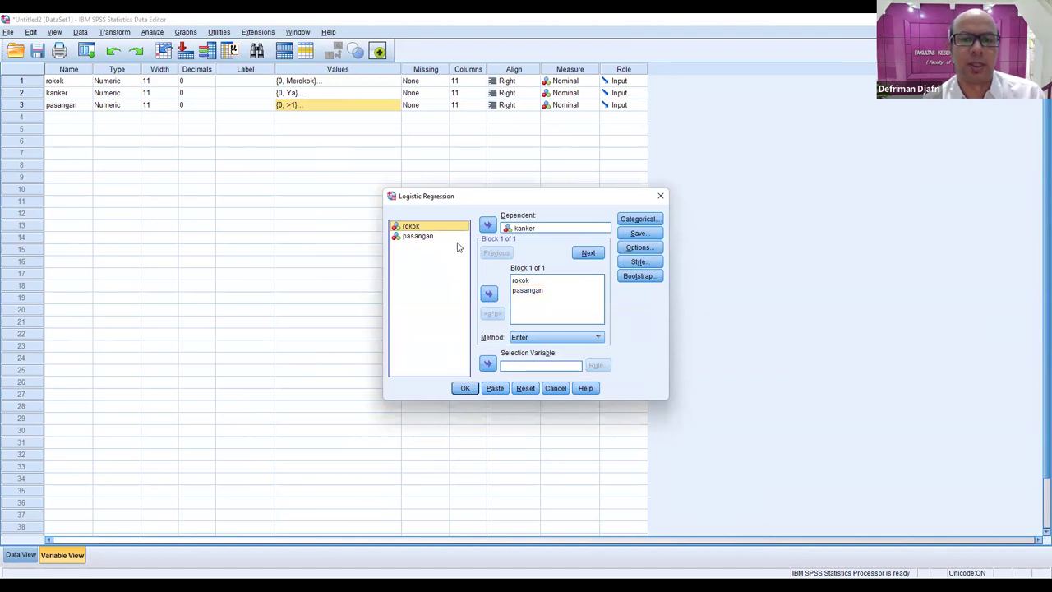
click(541, 292)
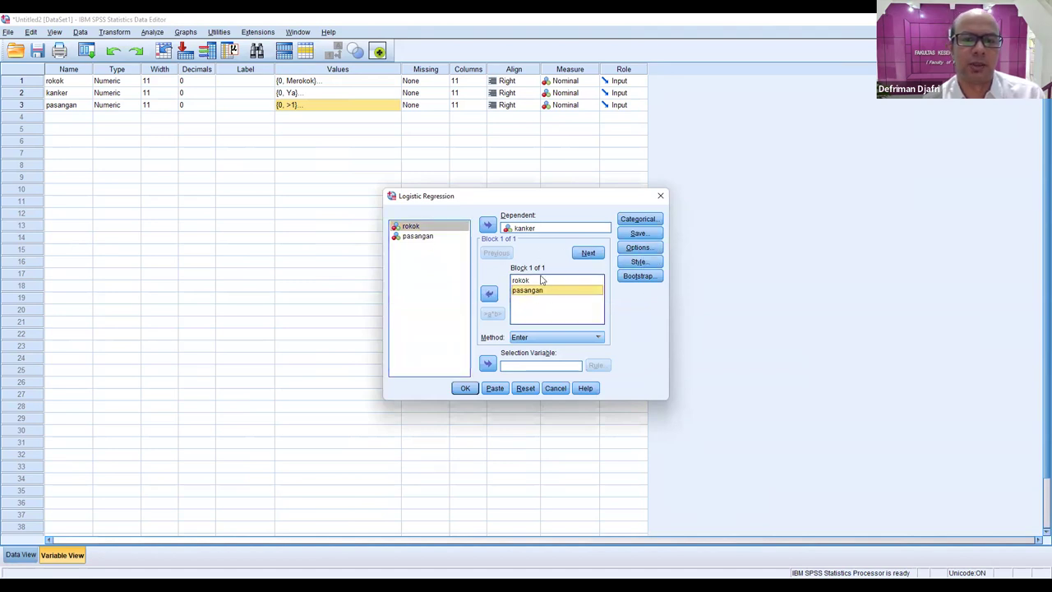
click(541, 280)
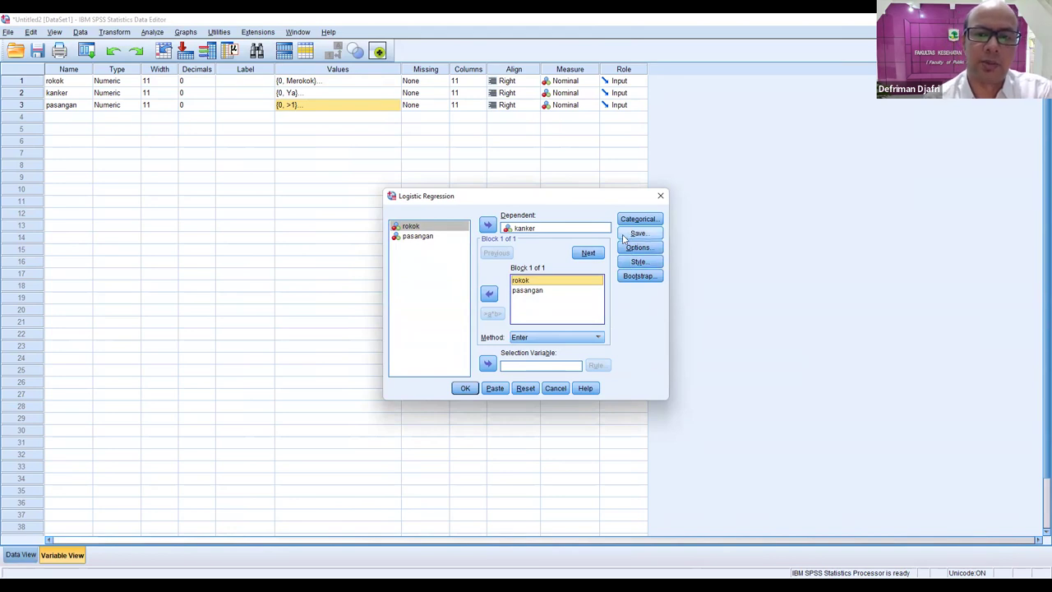
click(645, 248)
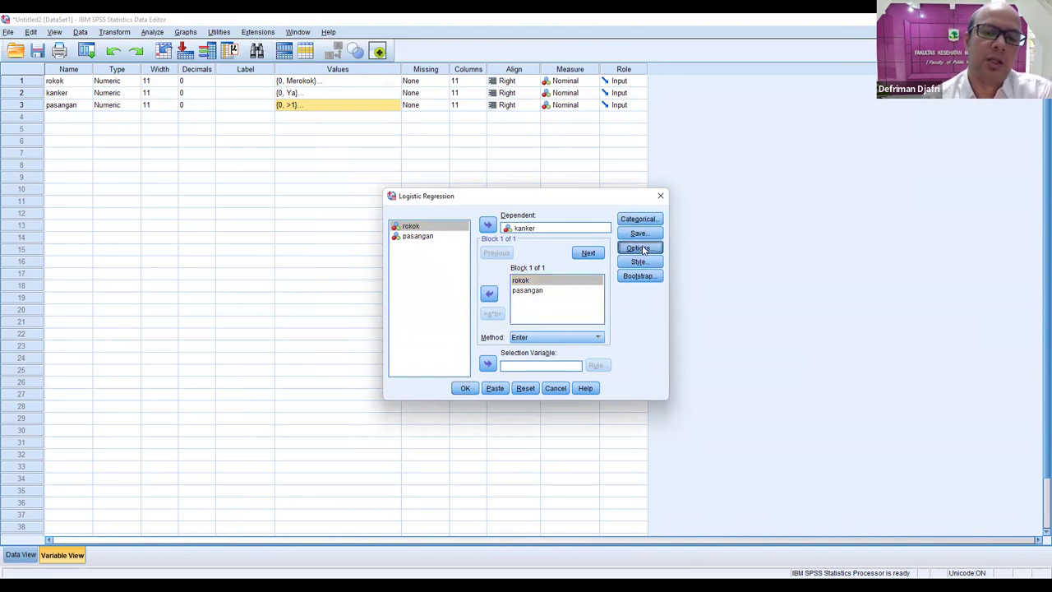
click(664, 193)
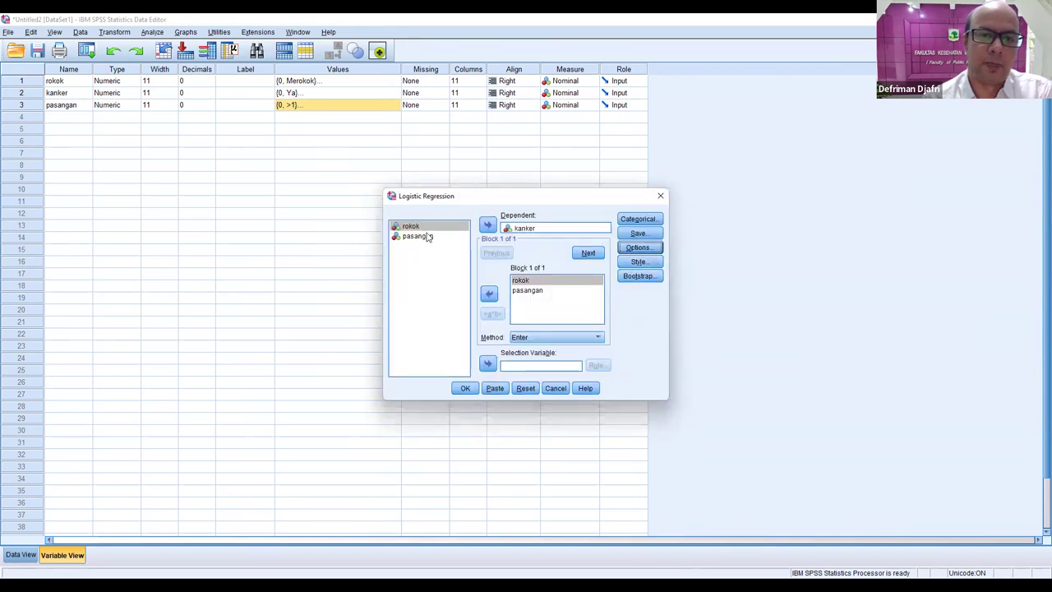
click(530, 290)
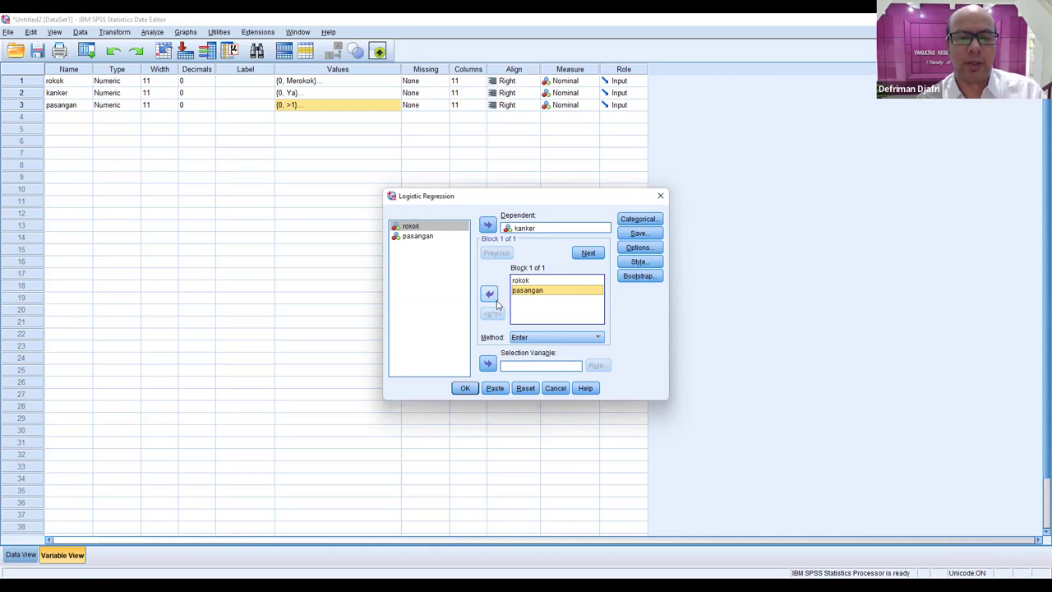
Add the pasangan*rokok interaction to the covariates and run the binary logistic regression.
shift+click(429, 236)
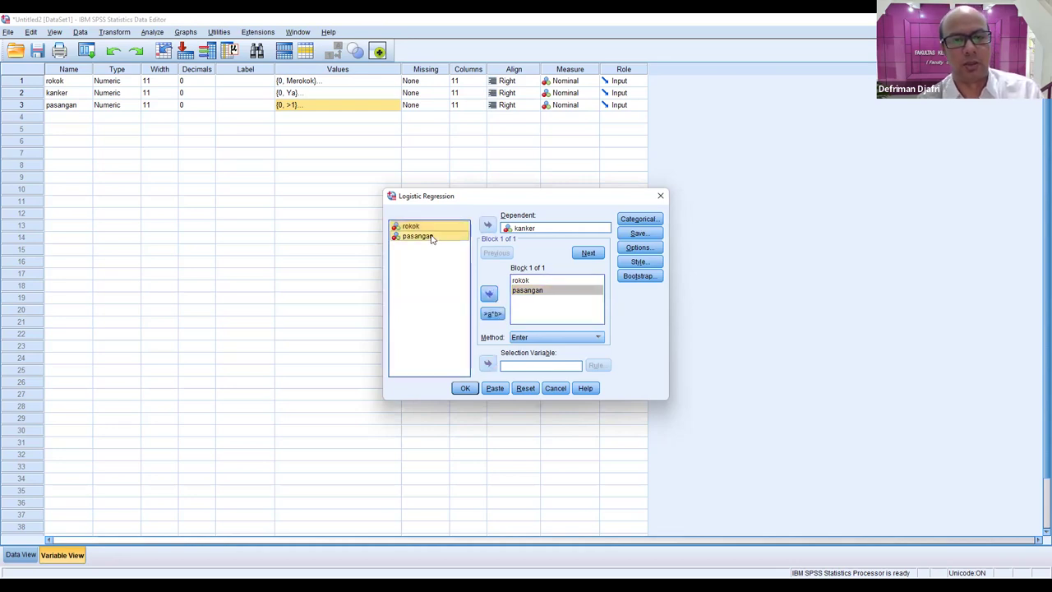
click(492, 315)
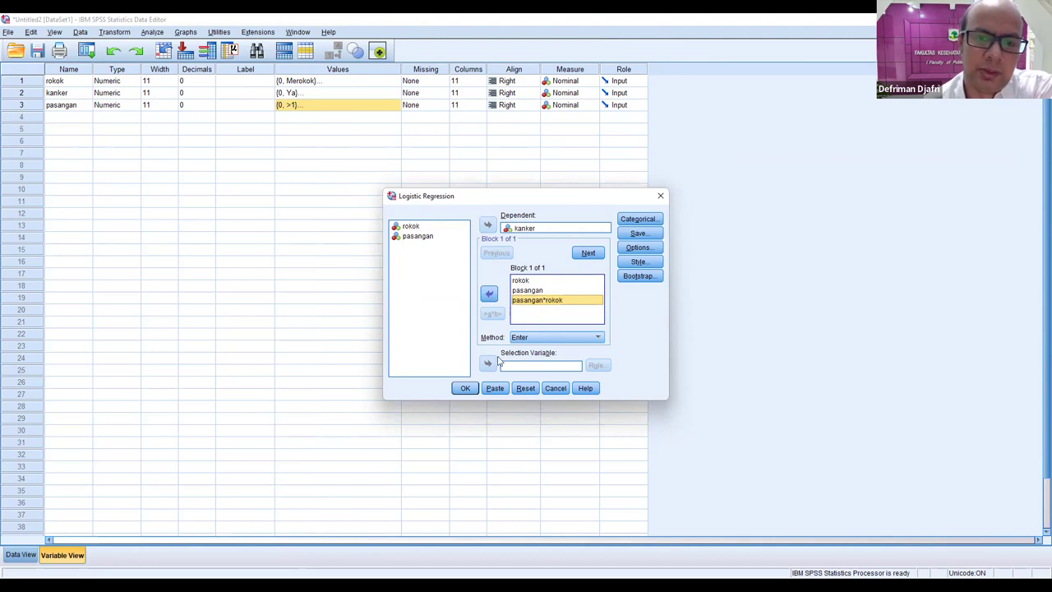
click(468, 391)
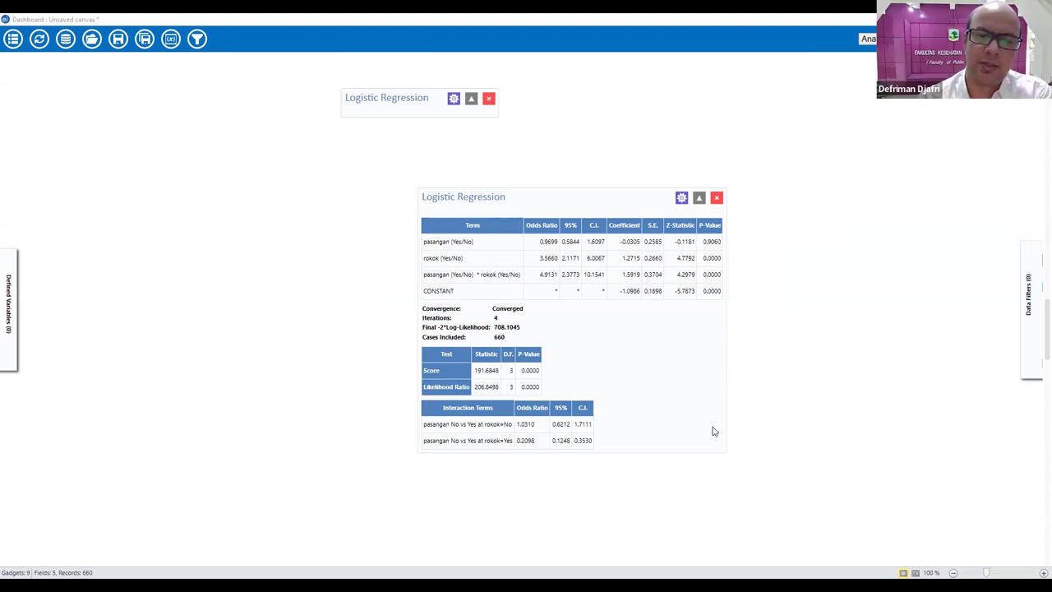
In Epi Info, compare the interaction model with the rokok-stratified crosstab, its summary results and the two logistic models without interaction.
scroll(714, 431, up, 1)
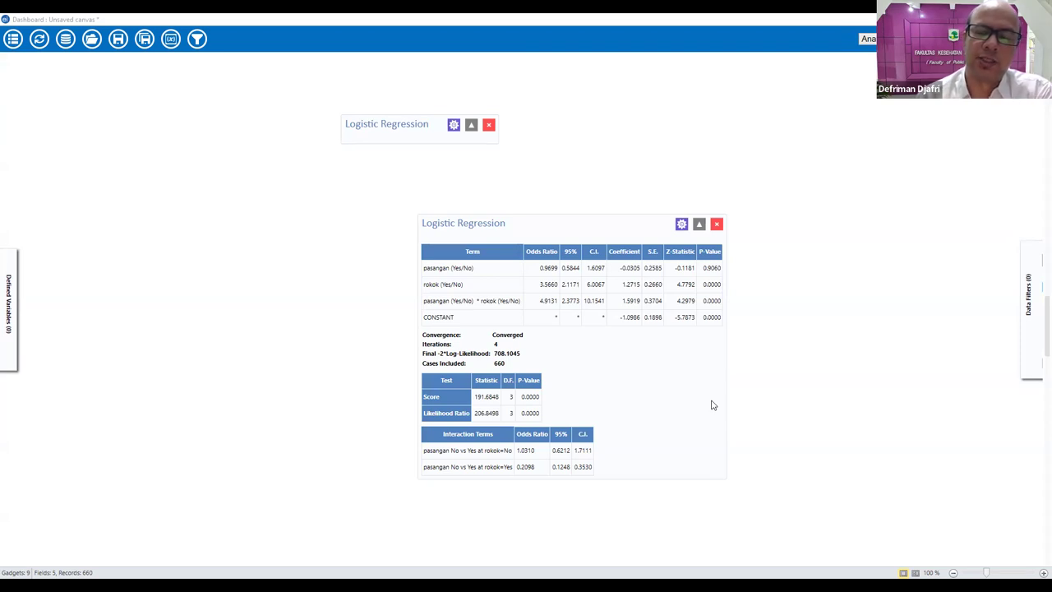
scroll(713, 404, up, 10)
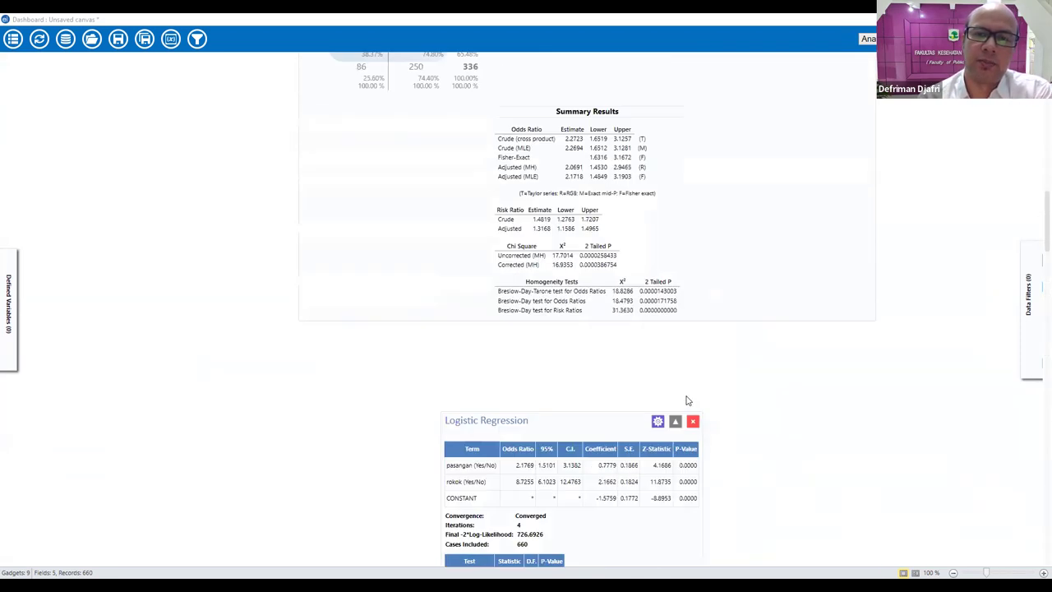
scroll(687, 400, up, 5)
scroll(686, 399, up, 2)
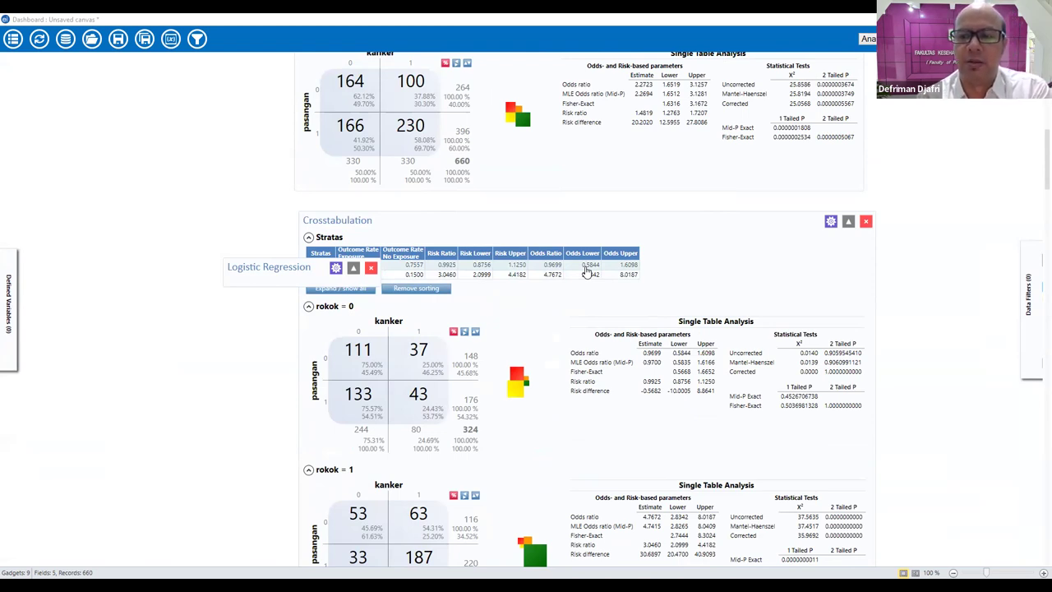
scroll(683, 380, down, 1)
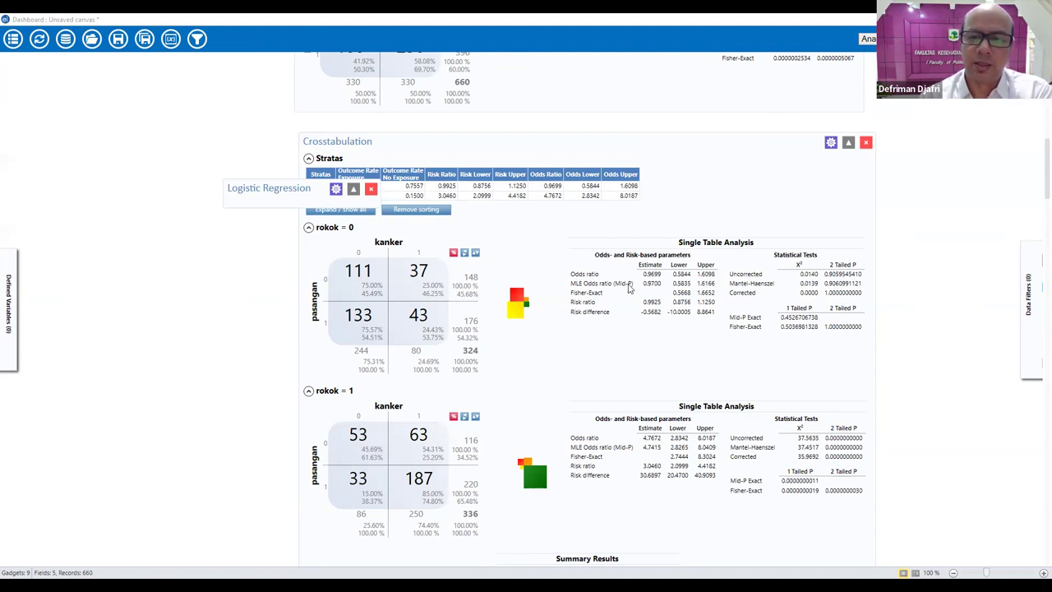
scroll(627, 290, down, 10)
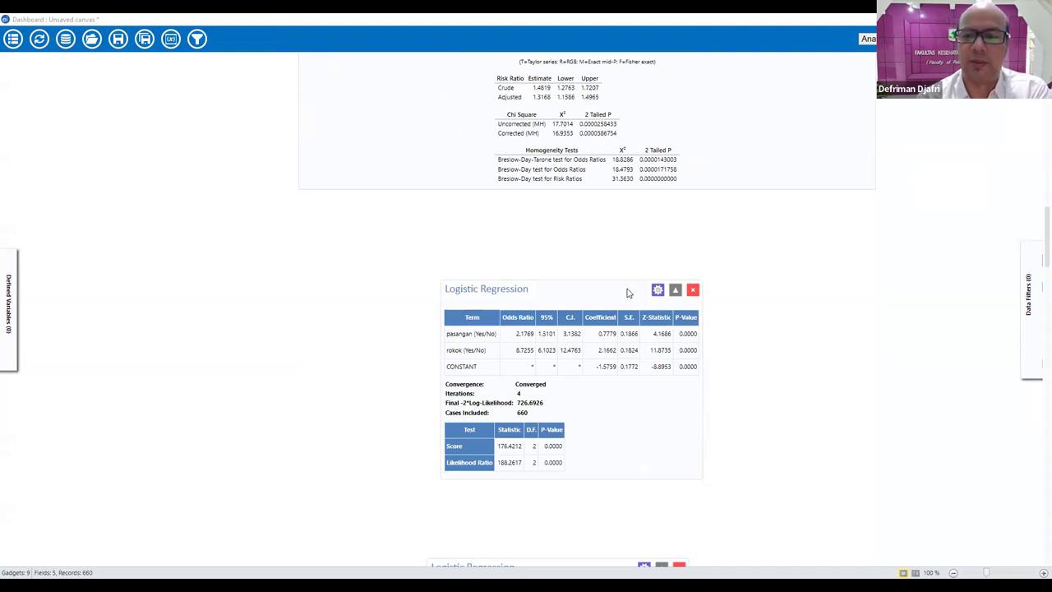
scroll(594, 289, up, 8)
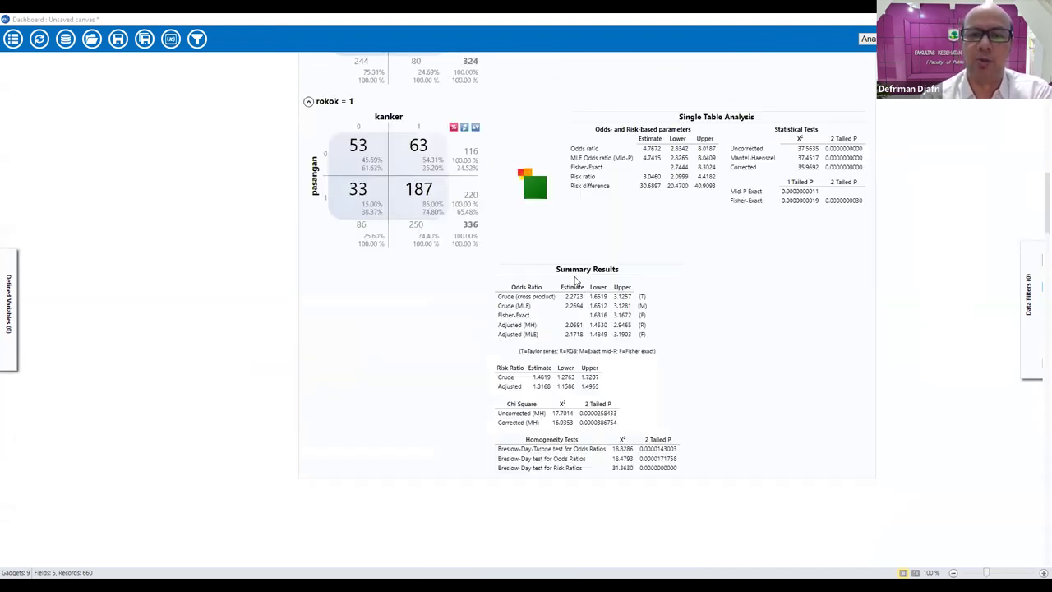
scroll(545, 283, up, 1)
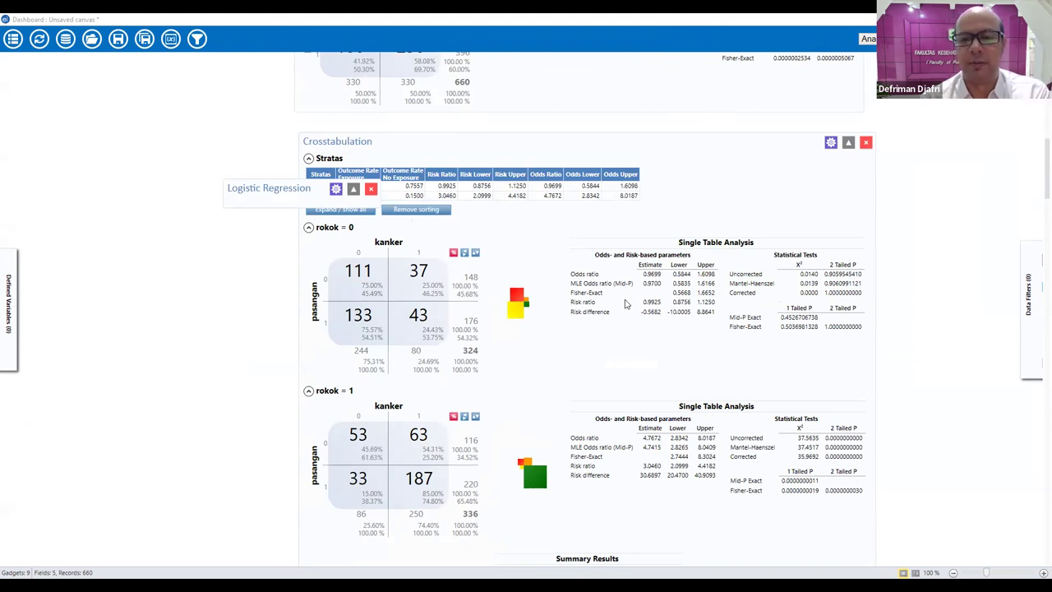
scroll(625, 304, down, 15)
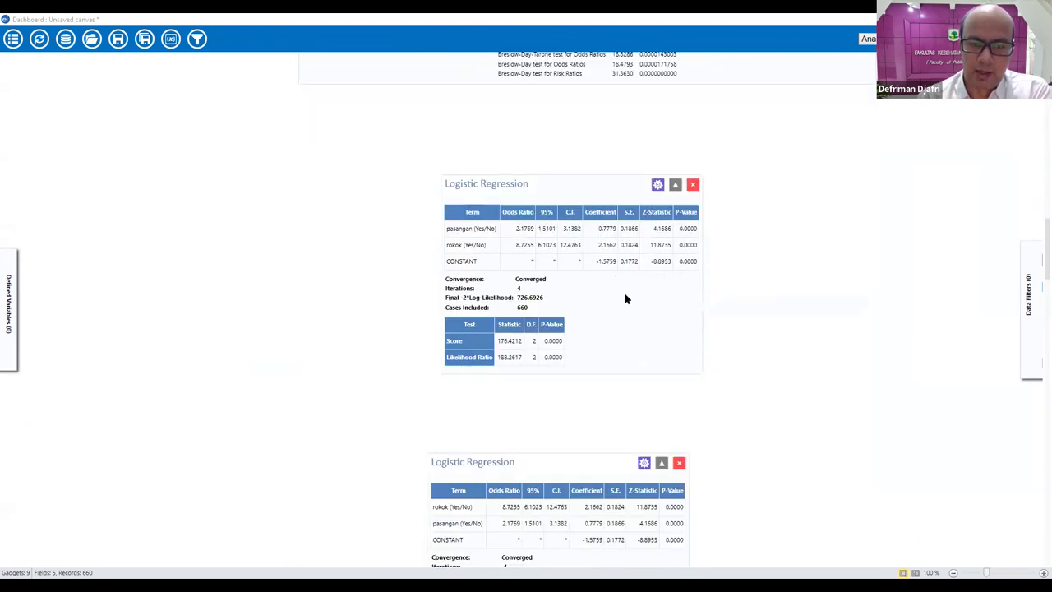
scroll(625, 298, down, 1)
scroll(649, 304, down, 4)
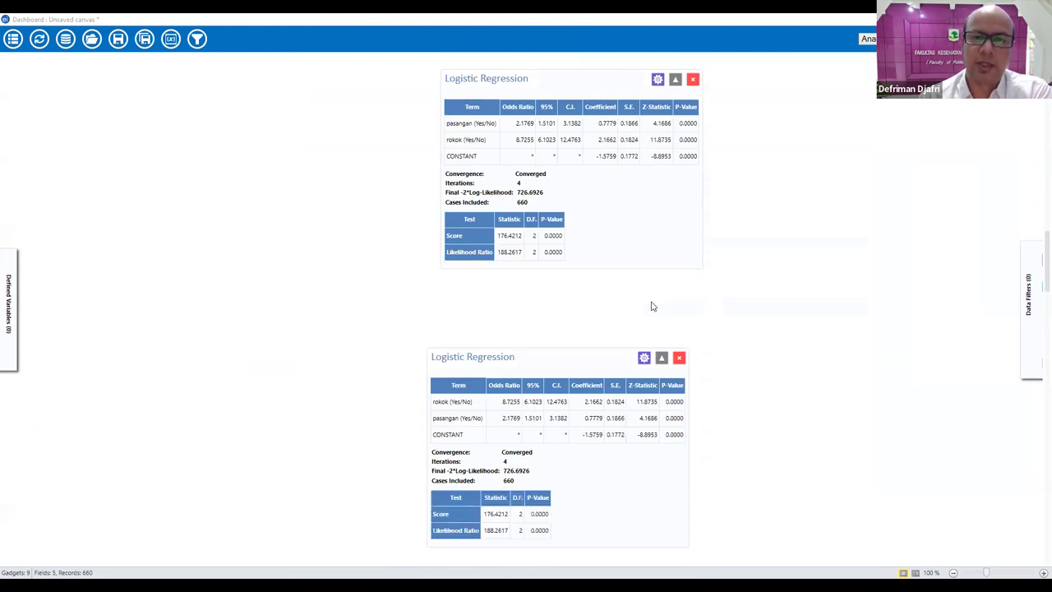
Review the interaction model in Epi Info, switch to SPSS and compare its logistic regression outputs with and without the pasangan by rokok term.
scroll(649, 333, down, 7)
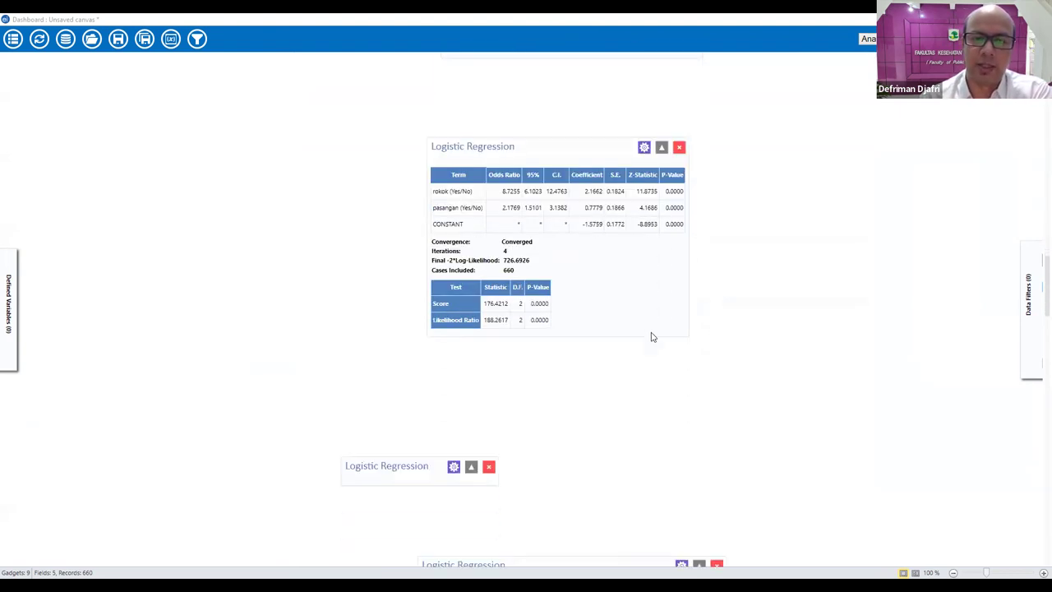
scroll(636, 304, down, 12)
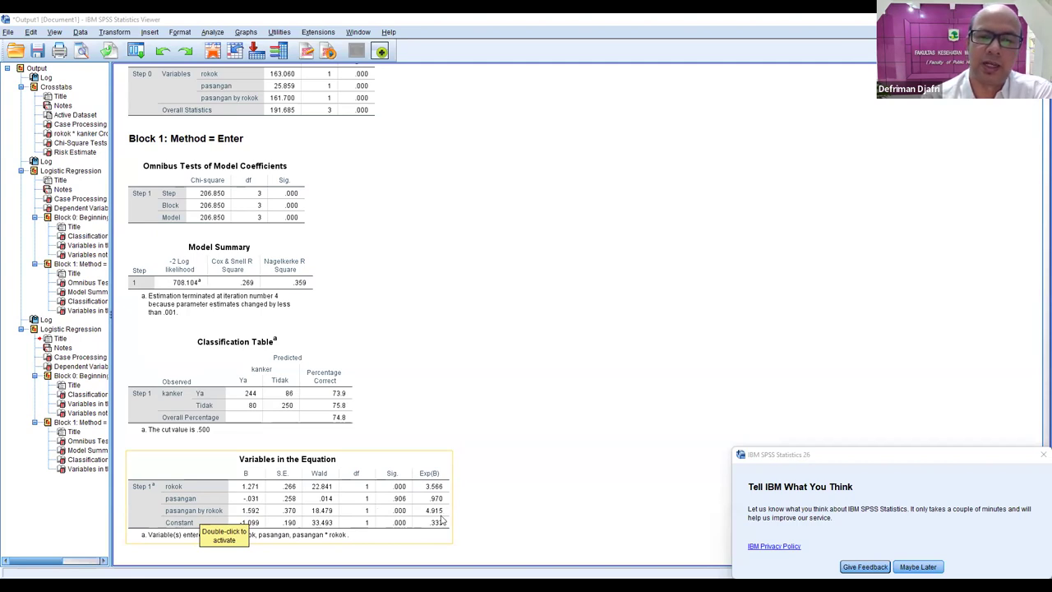
scroll(423, 430, up, 10)
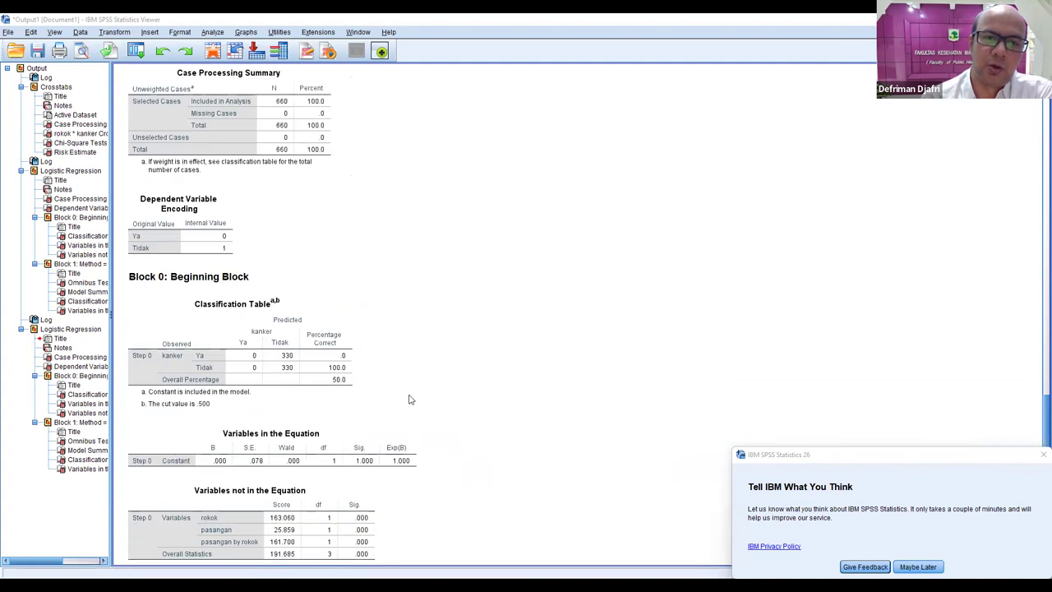
scroll(408, 405, up, 9)
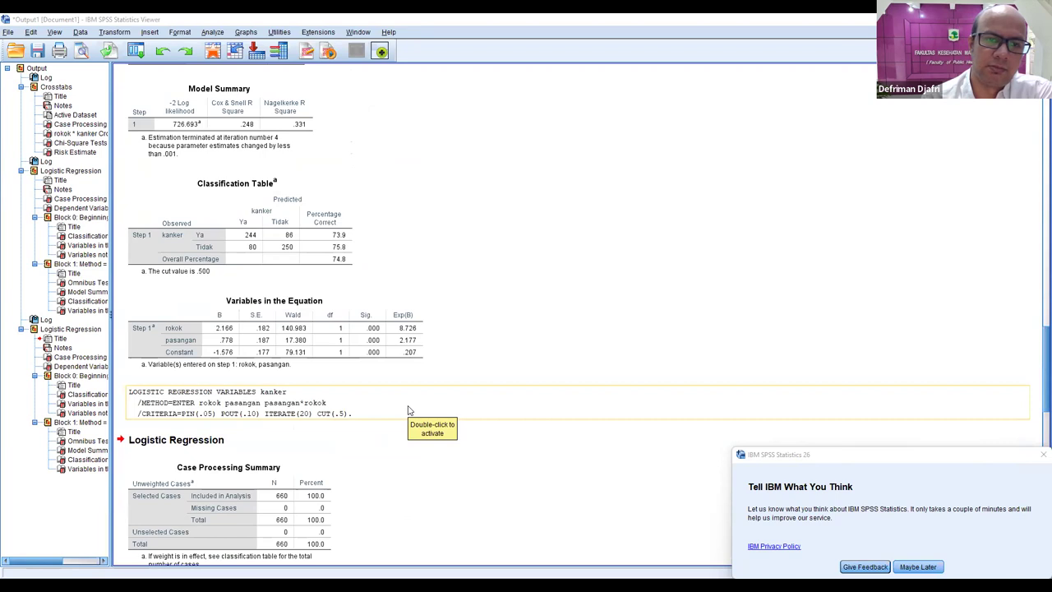
scroll(409, 410, up, 10)
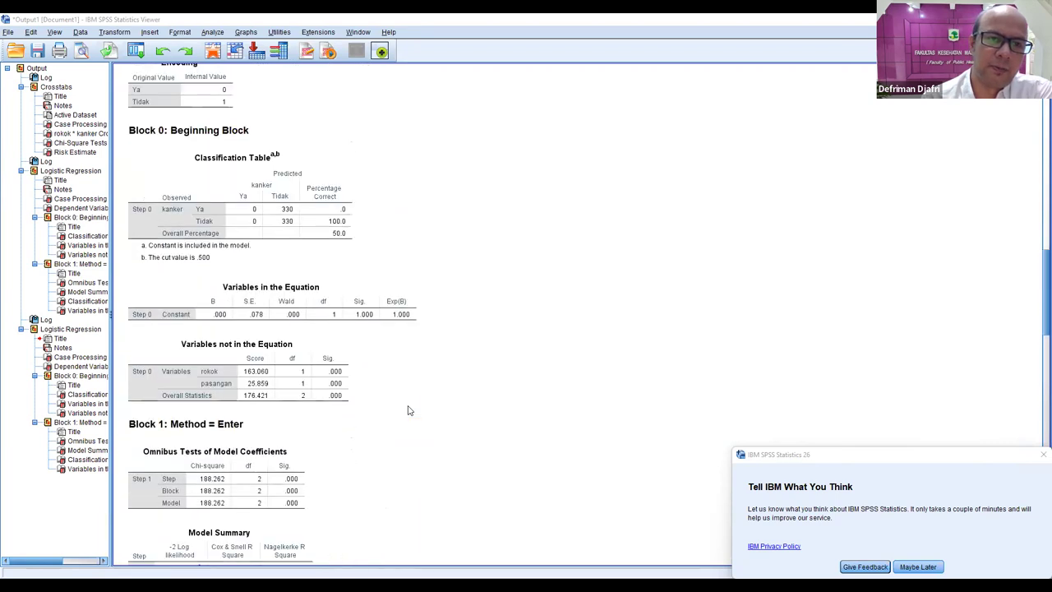
scroll(408, 410, up, 9)
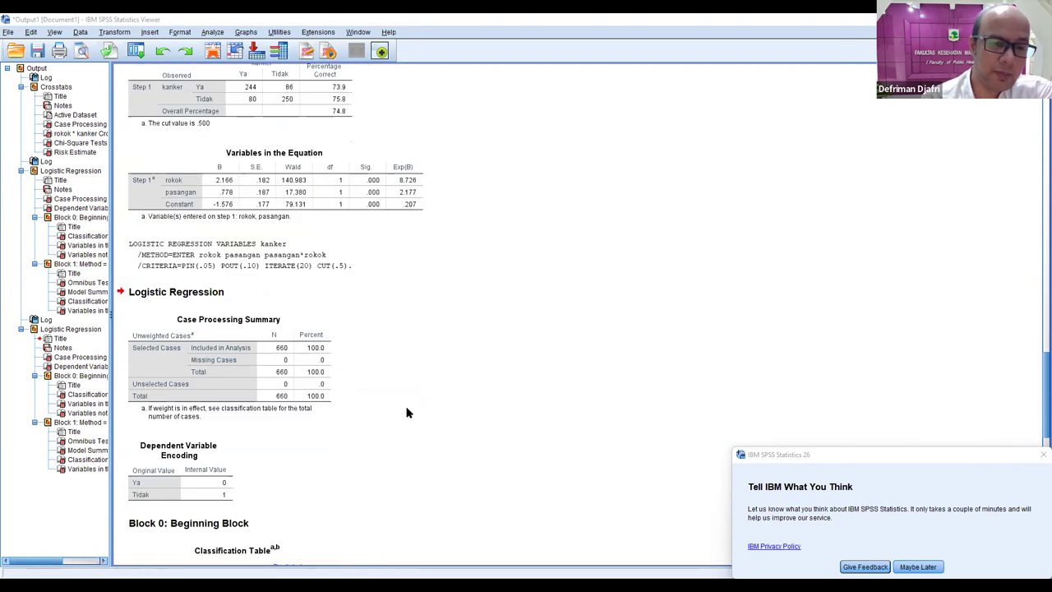
scroll(408, 411, down, 5)
scroll(408, 411, up, 5)
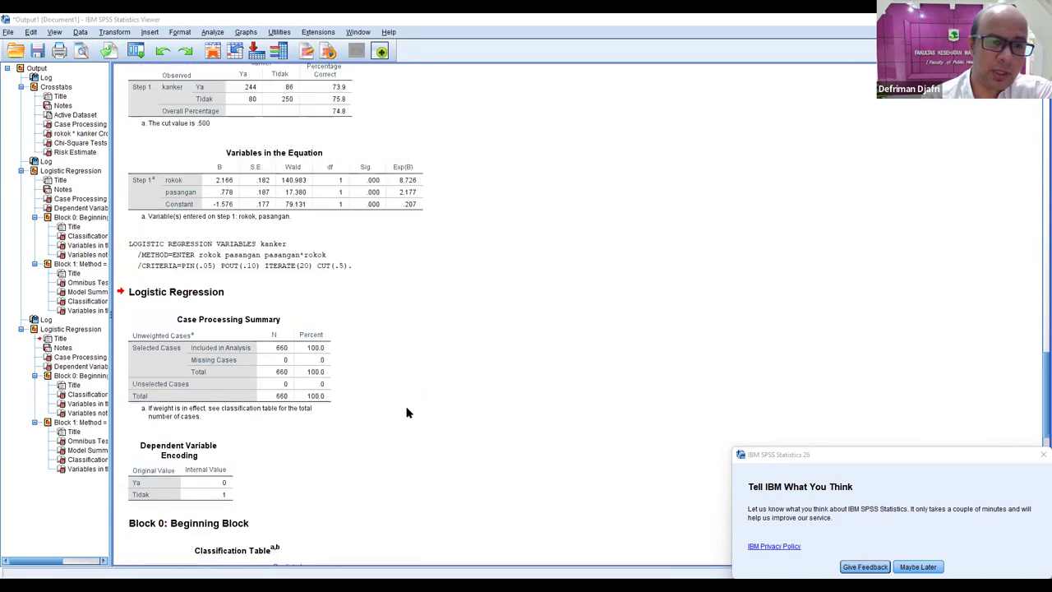
scroll(408, 412, up, 3)
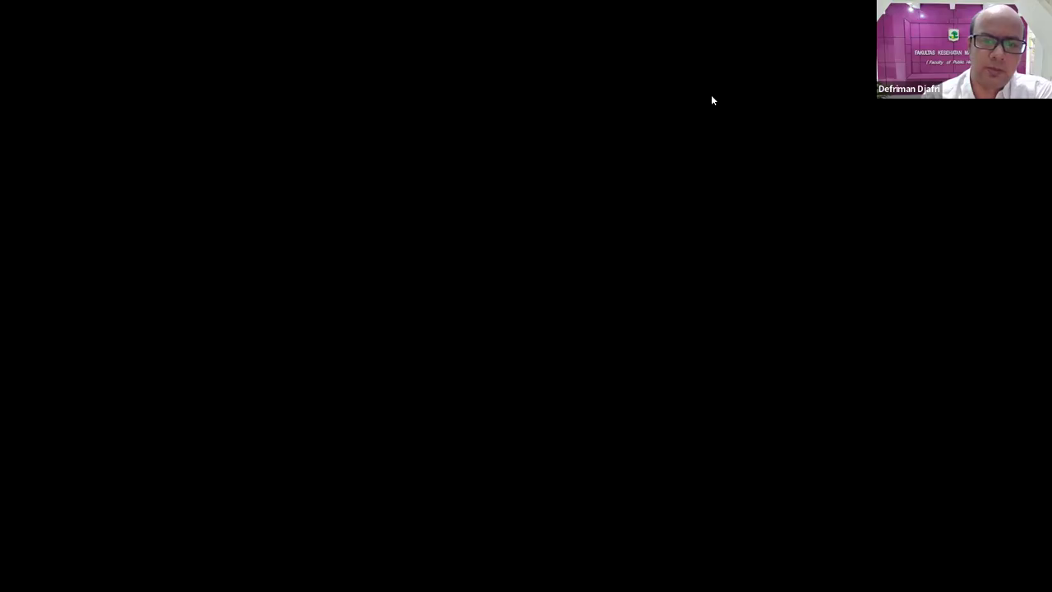
Alternate between Epi Info and SPSS to compare the crosstab and logistic regression odds ratios with those of the pasangan by rokok interaction model.
scroll(645, 413, up, 15)
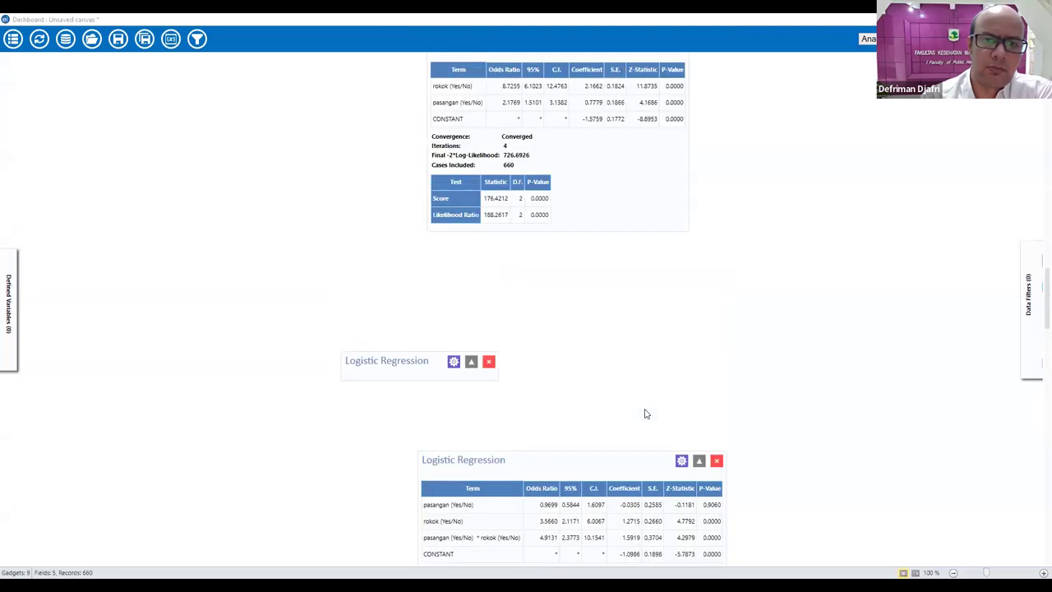
scroll(645, 413, up, 5)
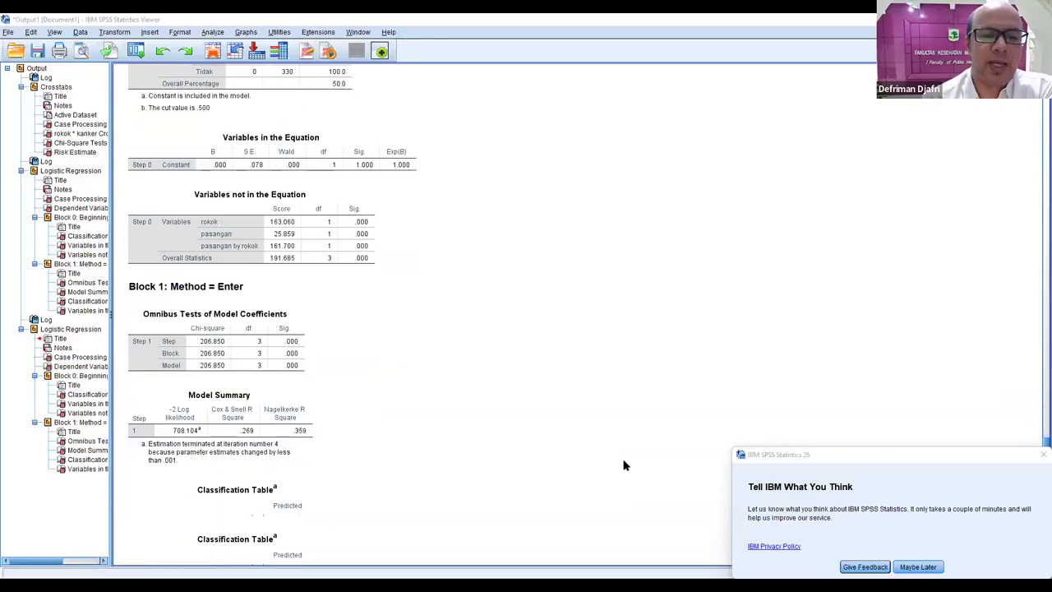
scroll(624, 465, down, 3)
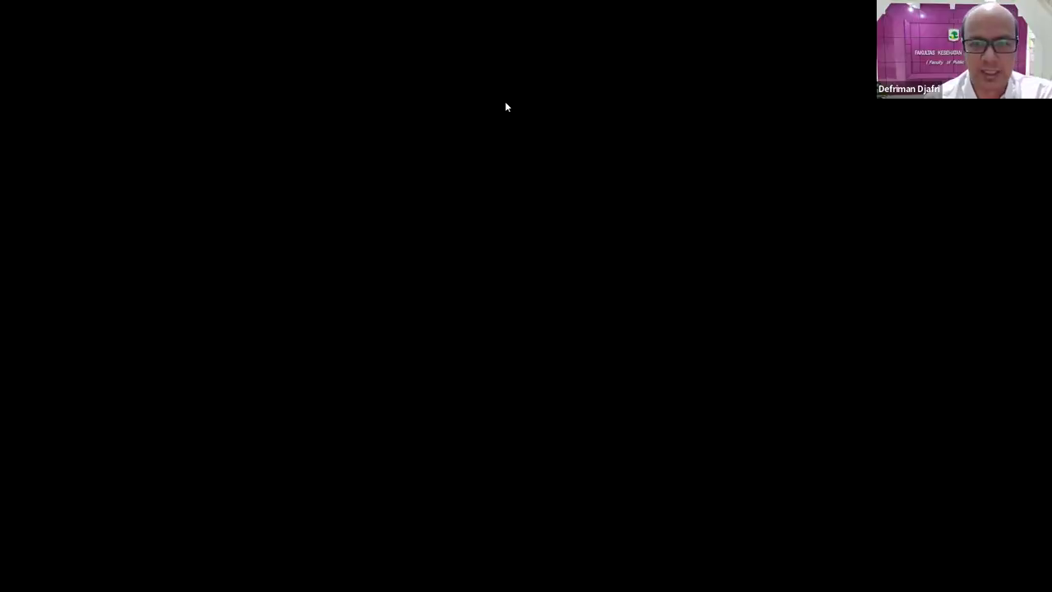
scroll(614, 397, up, 1)
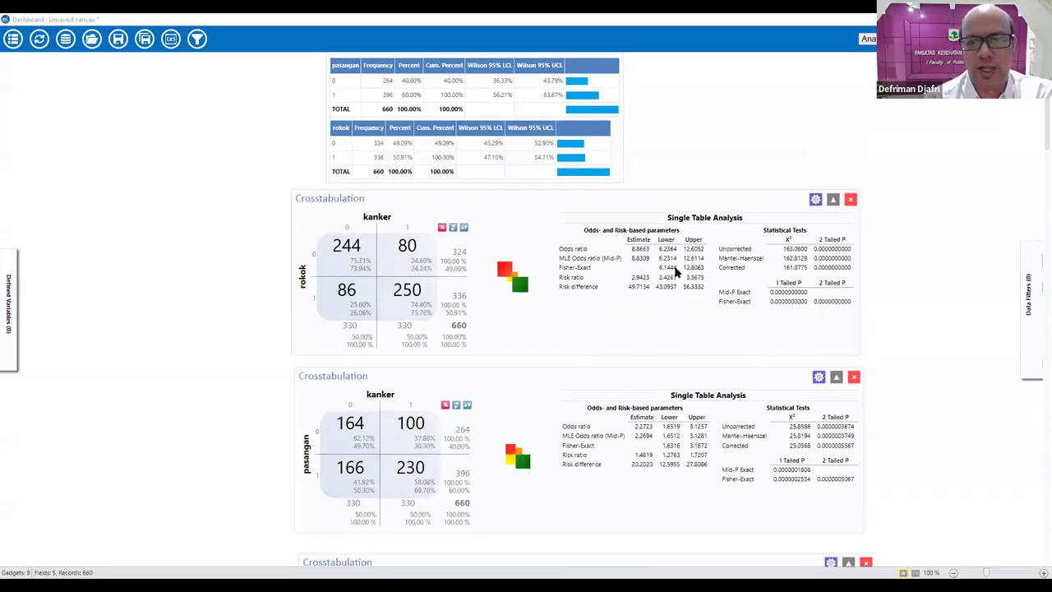
scroll(657, 339, down, 9)
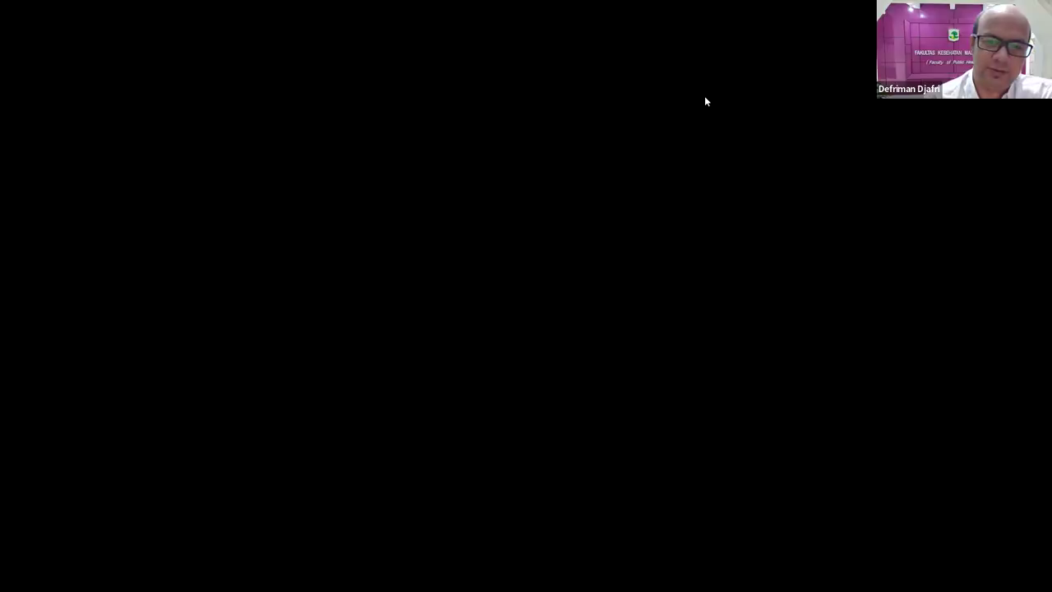
scroll(547, 401, down, 10)
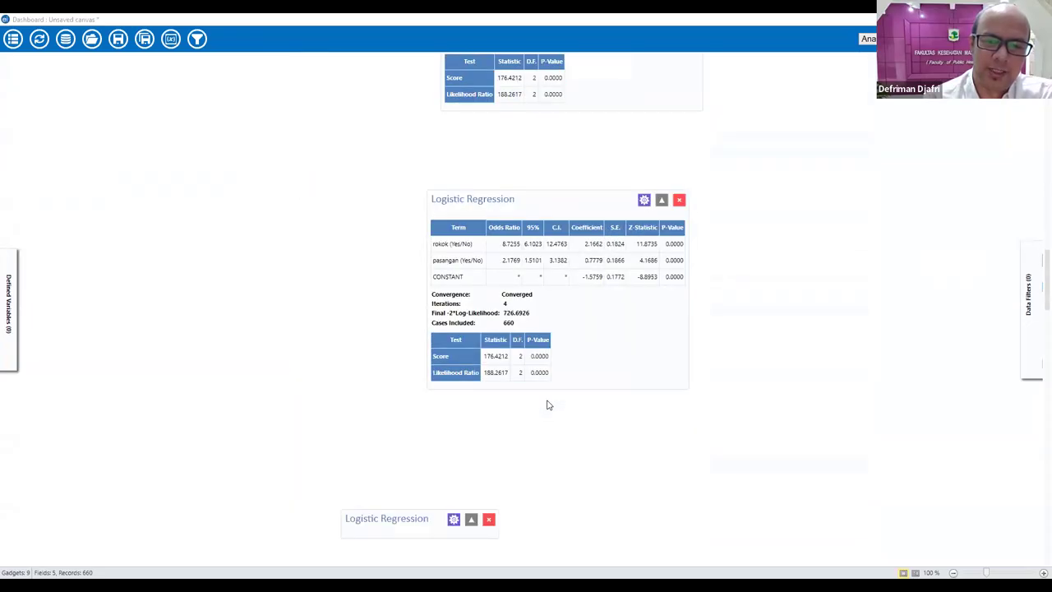
scroll(548, 404, down, 7)
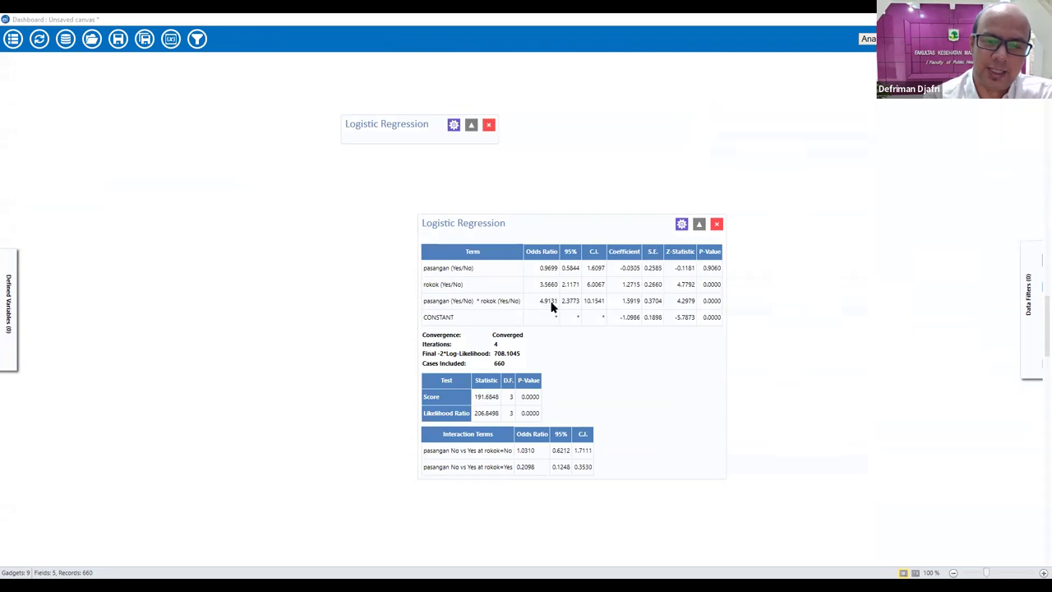
scroll(669, 318, up, 10)
scroll(670, 318, up, 10)
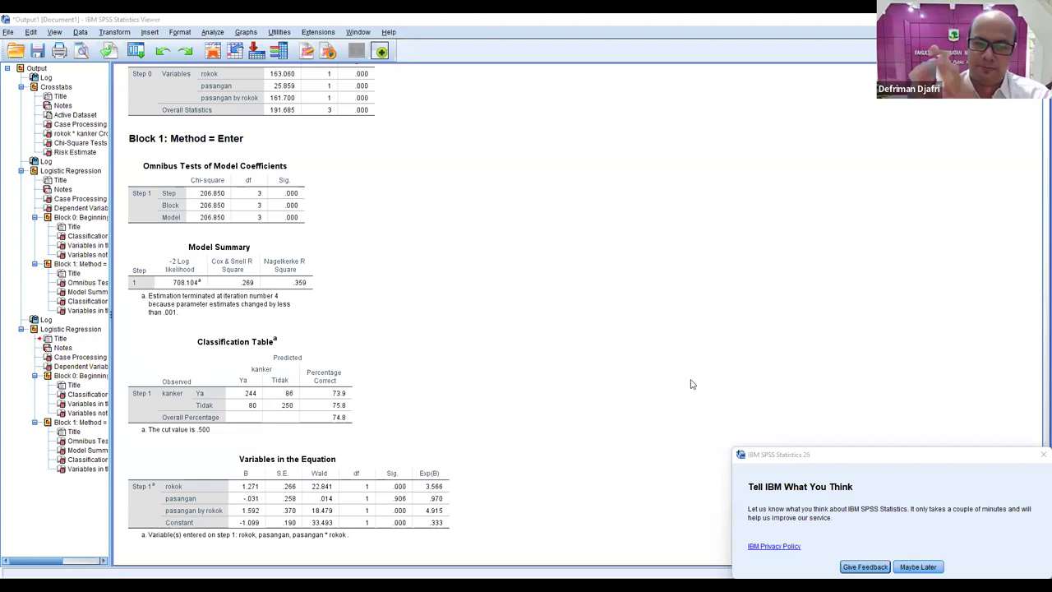
scroll(689, 382, up, 3)
scroll(689, 383, down, 3)
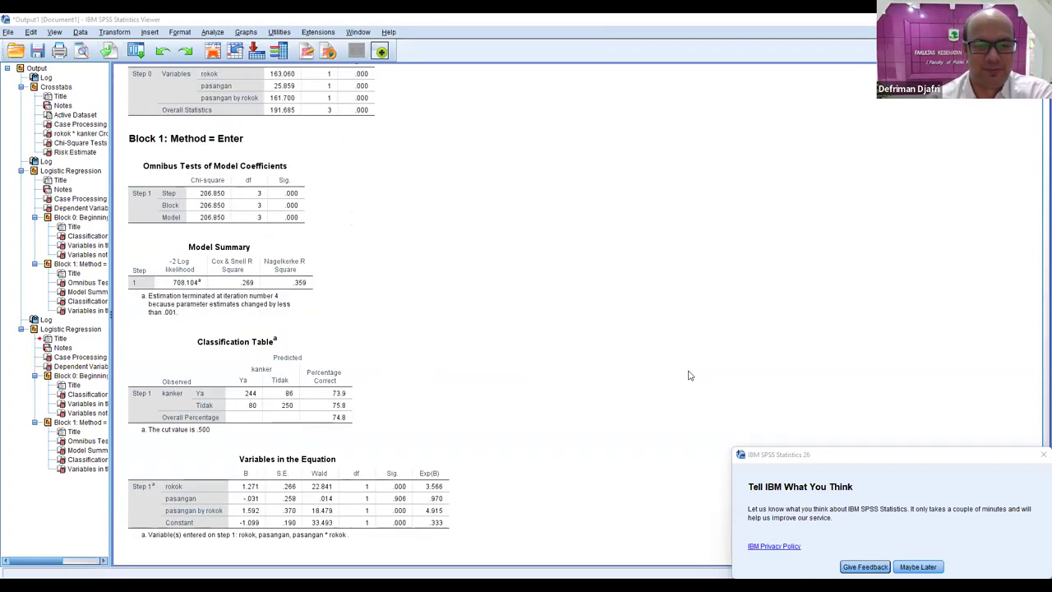
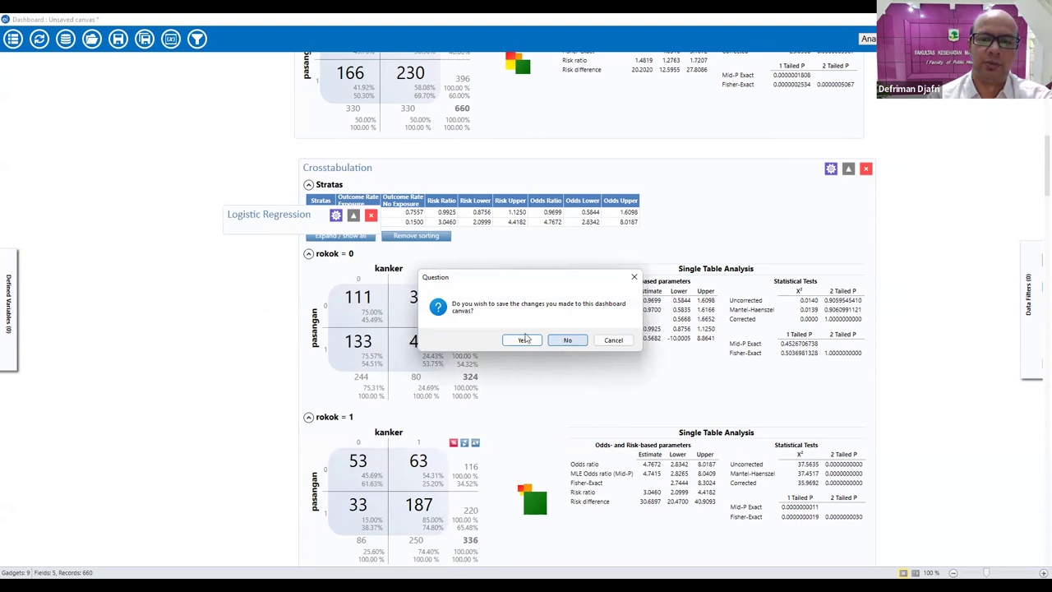
click(524, 339)
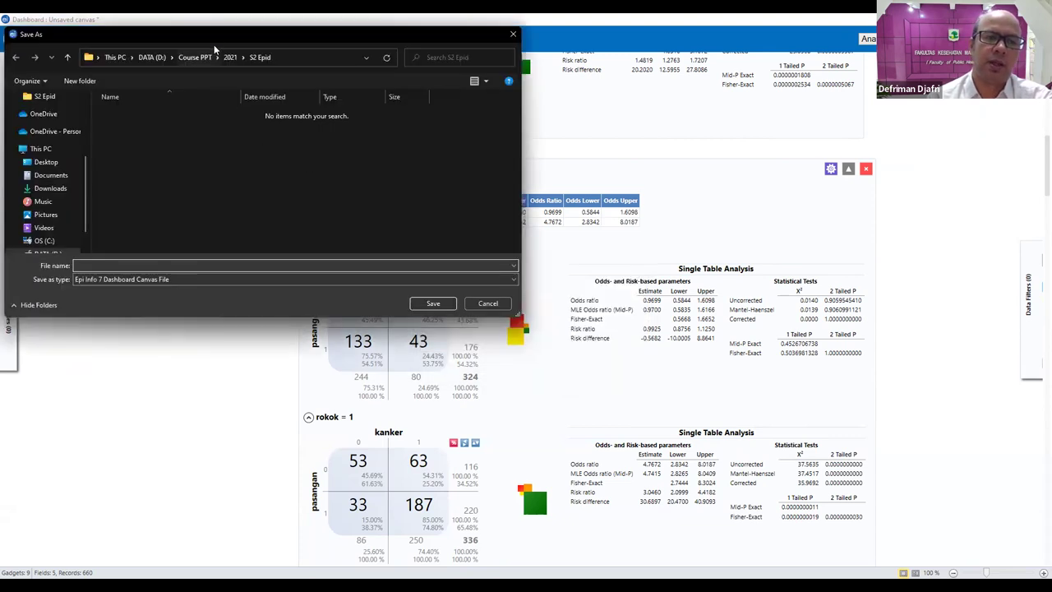
drag(222, 39, 358, 58)
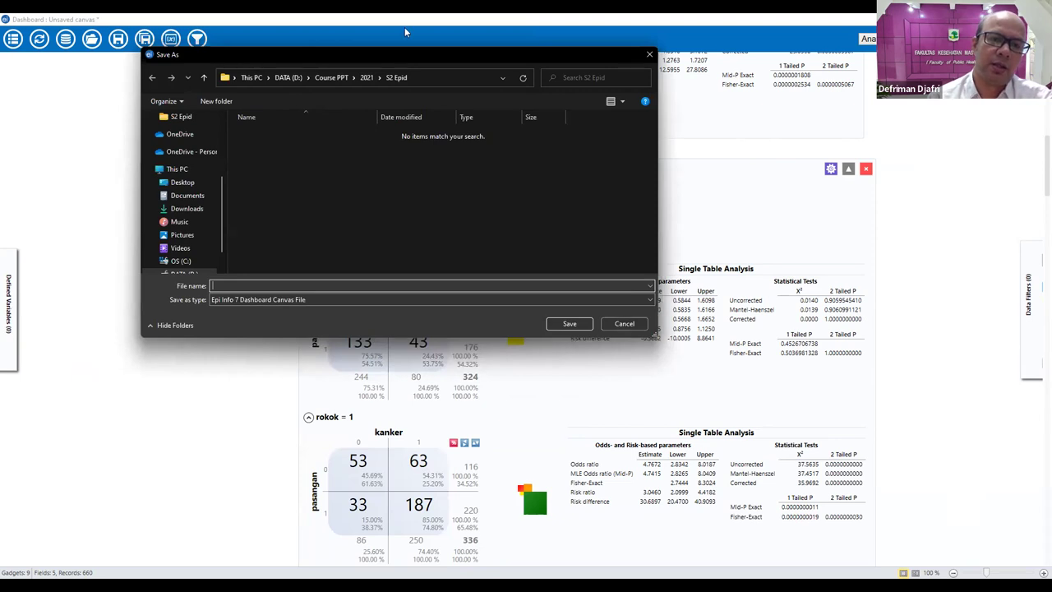
drag(319, 57, 407, 32)
scroll(271, 206, down, 1)
click(271, 217)
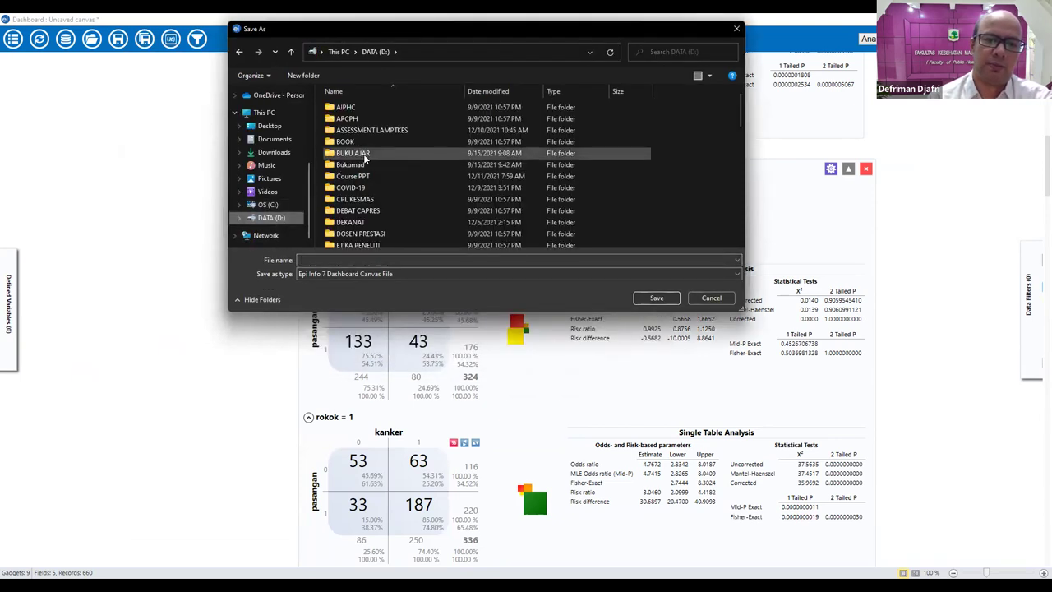
click(362, 176)
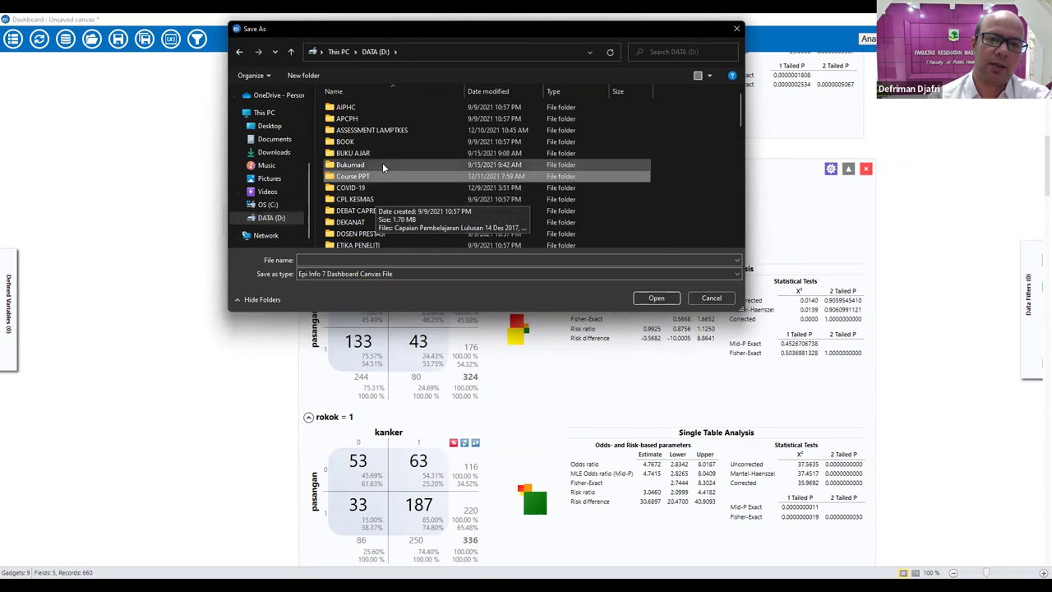
scroll(378, 212, down, 1)
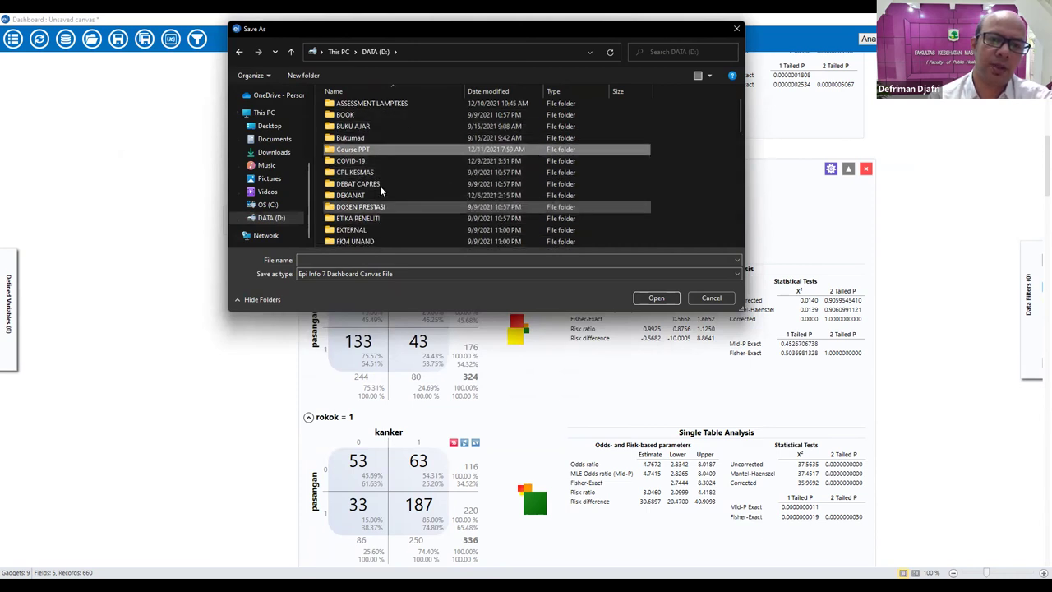
double_click(376, 148)
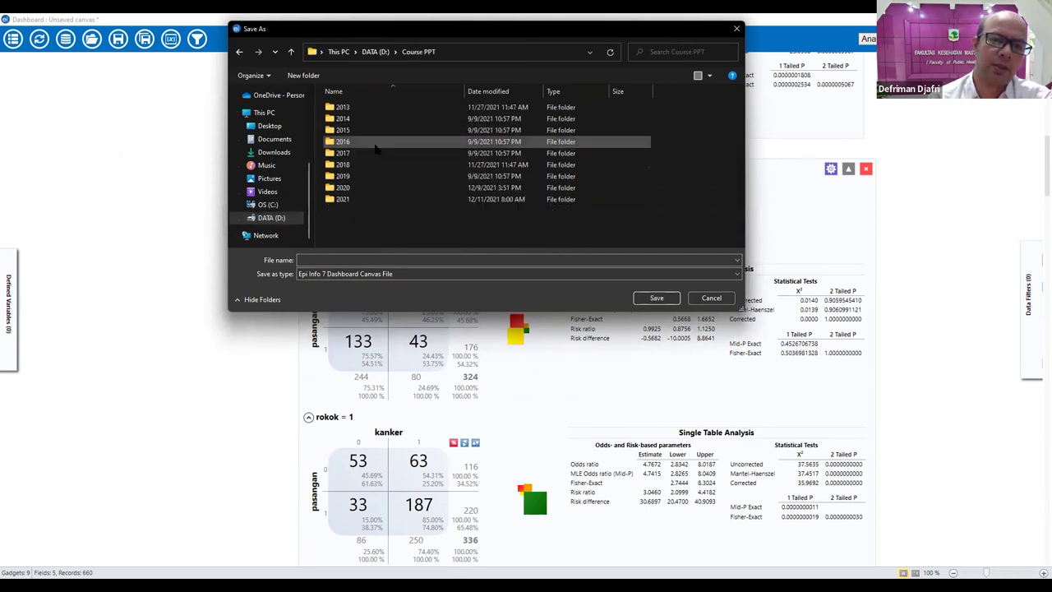
double_click(348, 201)
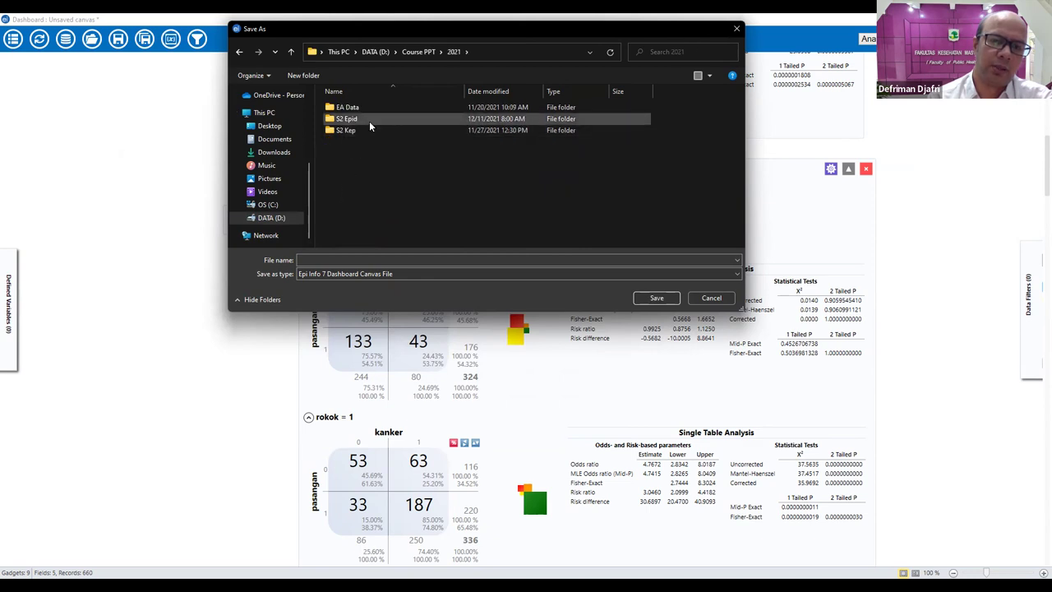
double_click(369, 121)
click(705, 298)
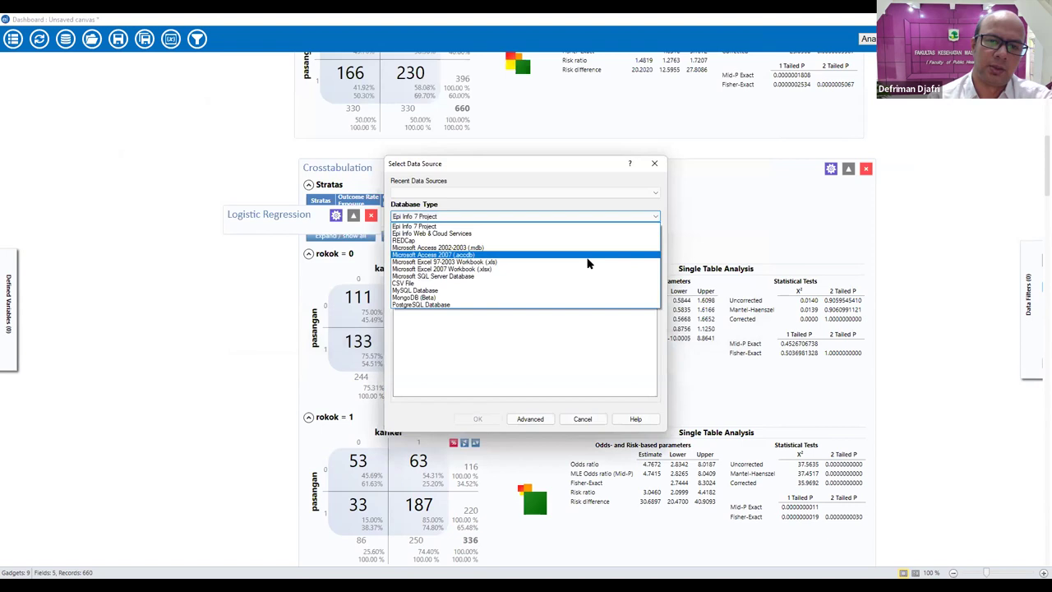
Set the new data source's database type to Microsoft Excel 97-2003 Workbook (.xls) and open the prompt for the existing workbook.
click(503, 262)
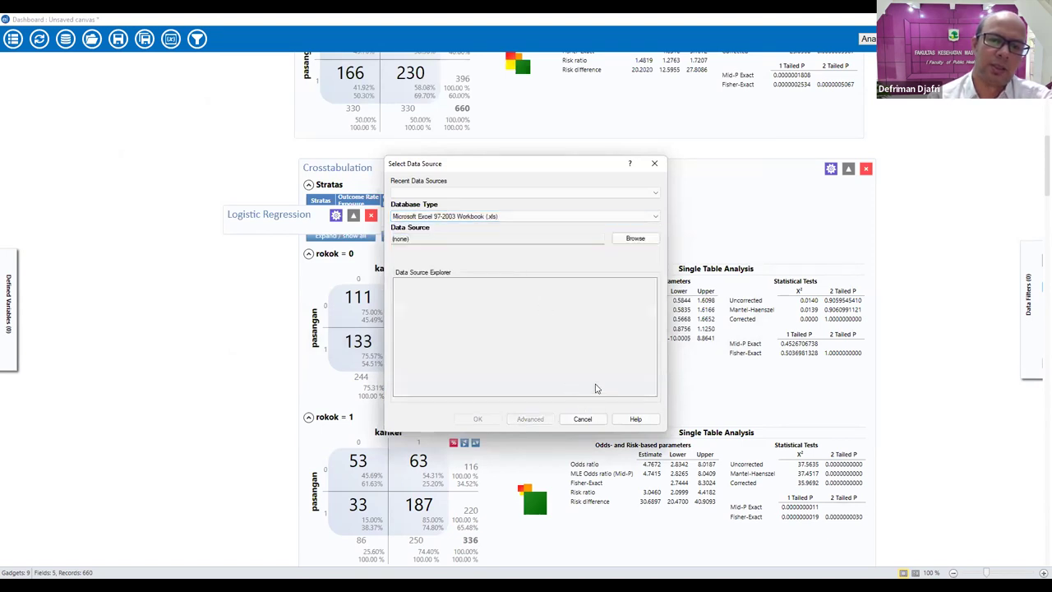
click(634, 239)
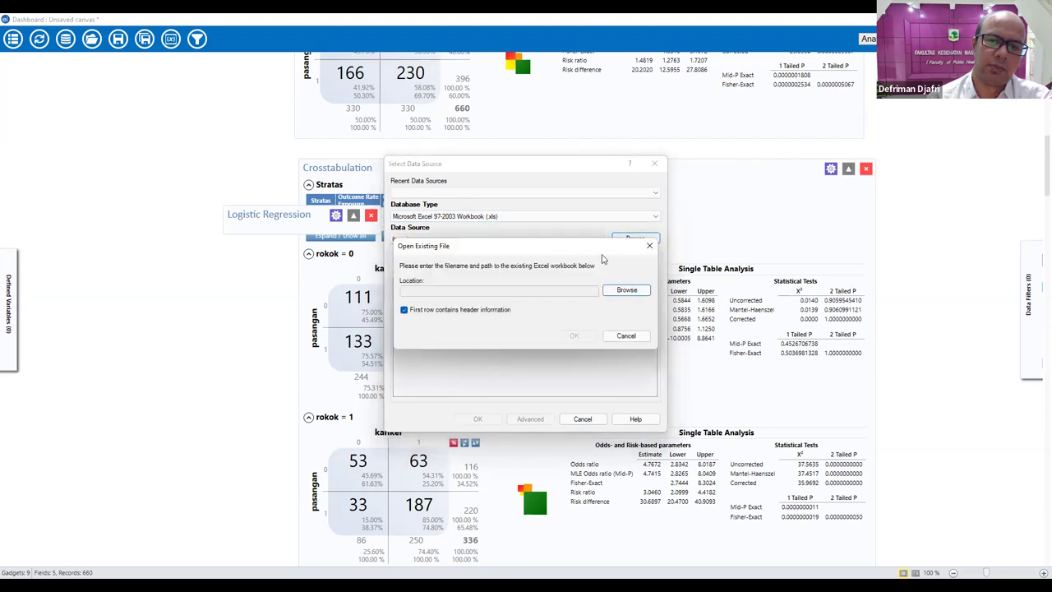
click(485, 157)
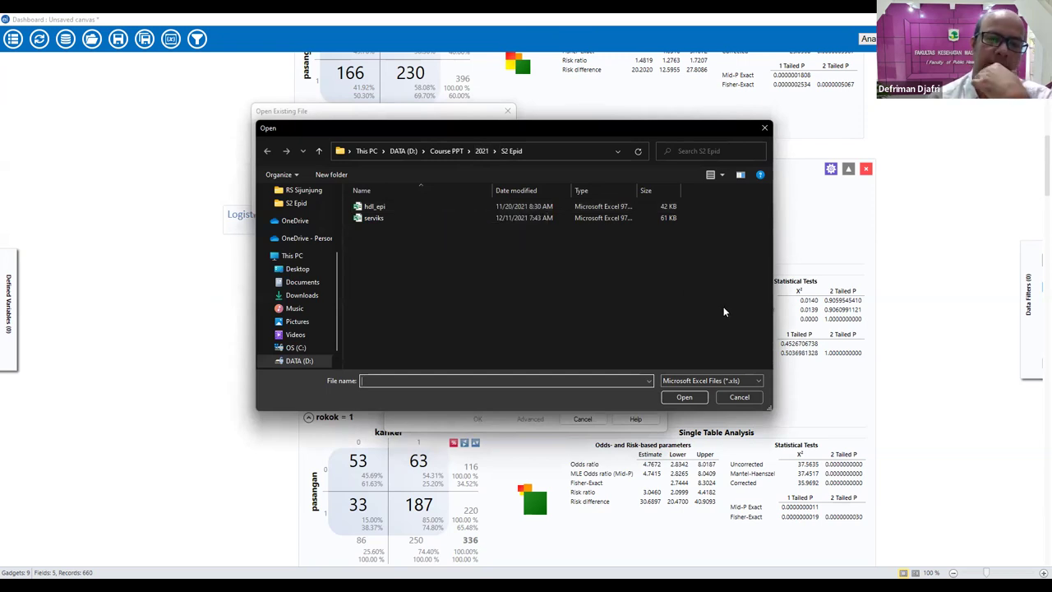
click(738, 398)
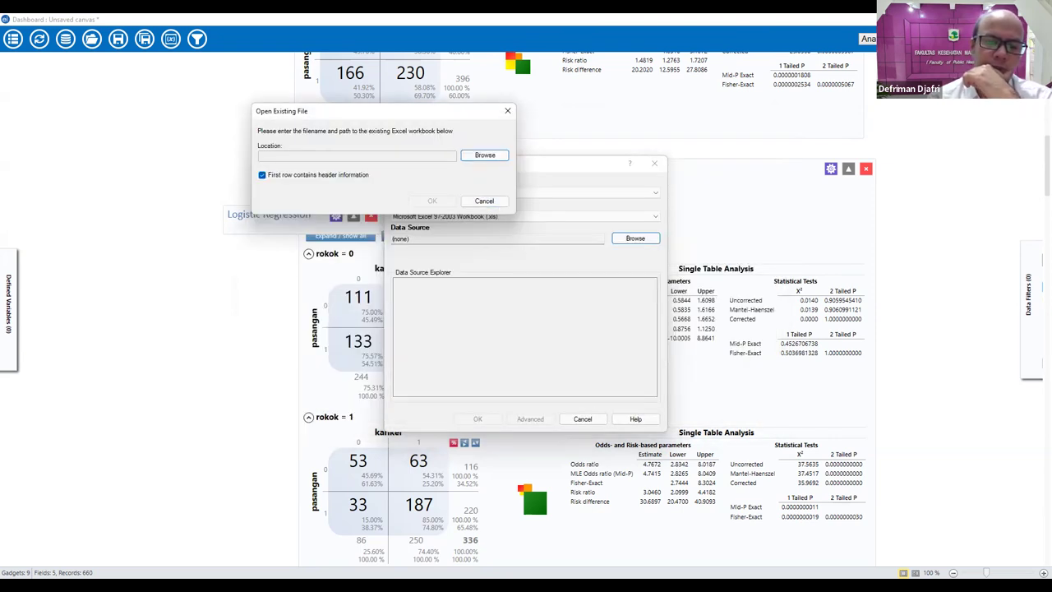
click(485, 157)
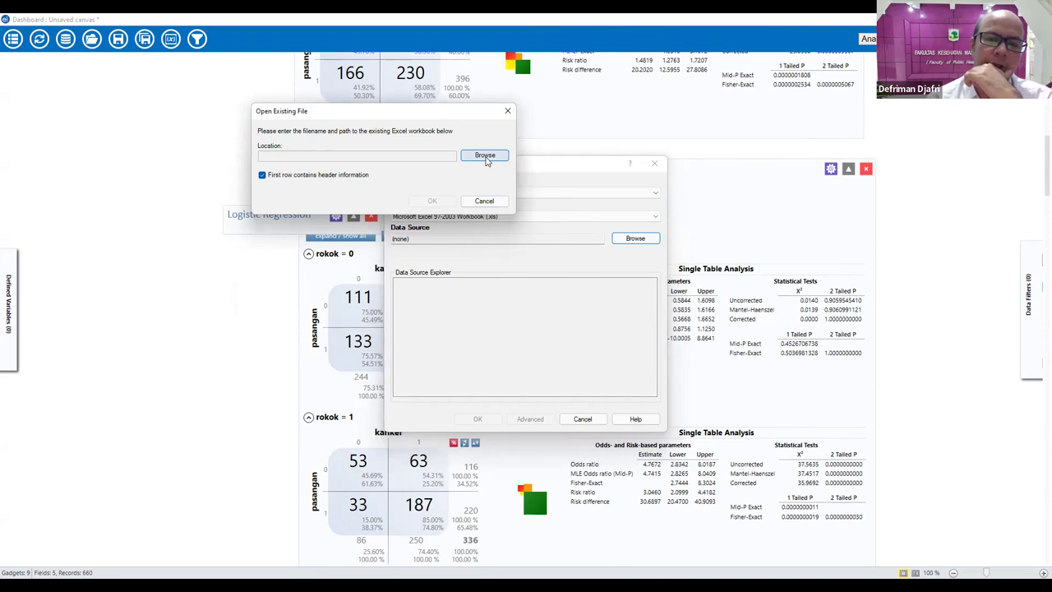
scroll(317, 282, down, 1)
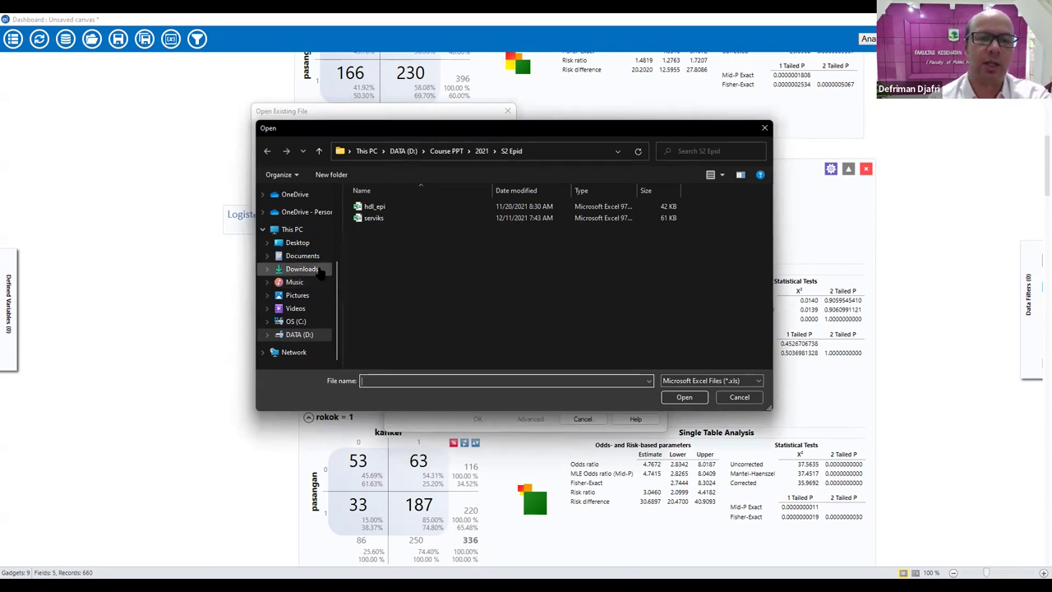
click(739, 397)
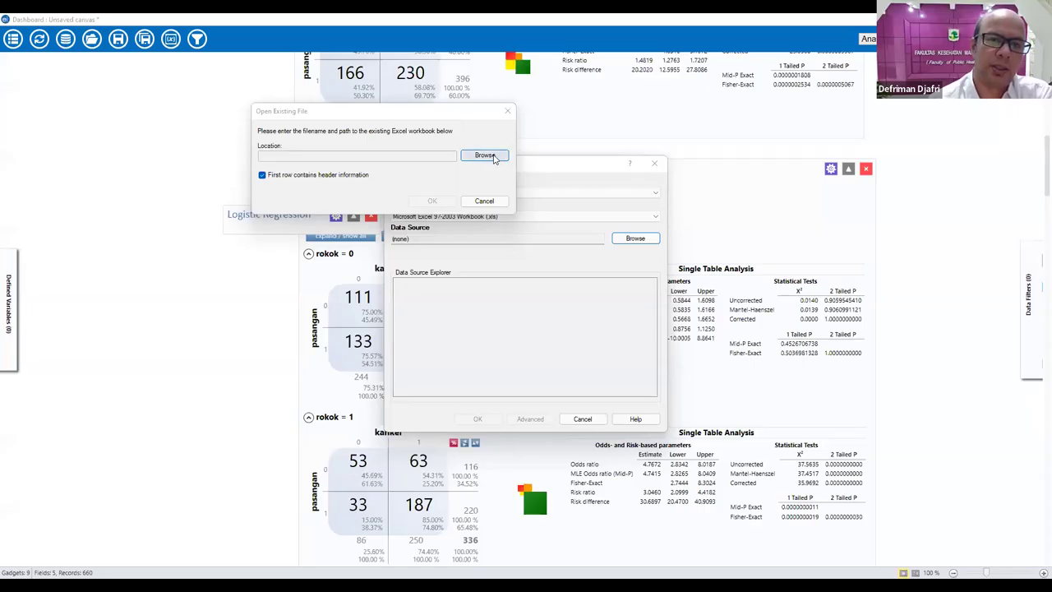
Load the lung$ sheet of lung.xls from the Downloads folder as the dashboard's data source.
click(495, 159)
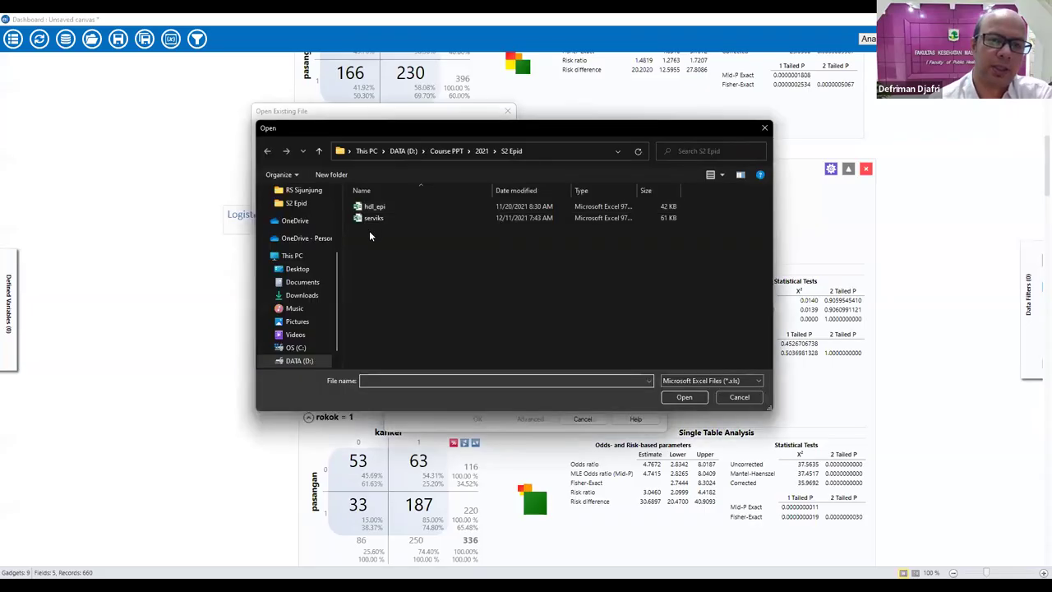
click(302, 295)
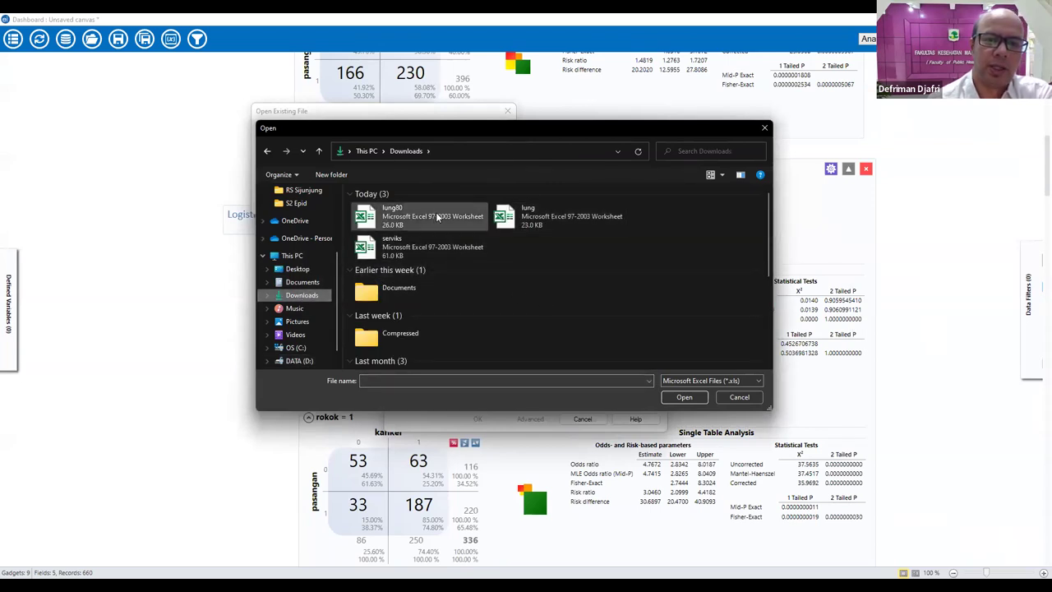
click(532, 215)
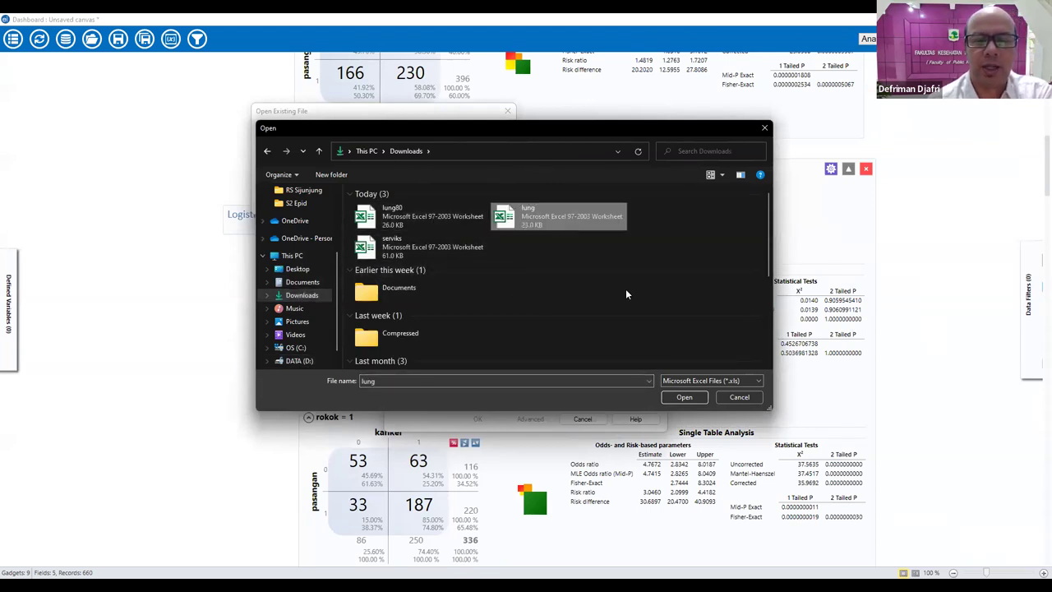
click(684, 398)
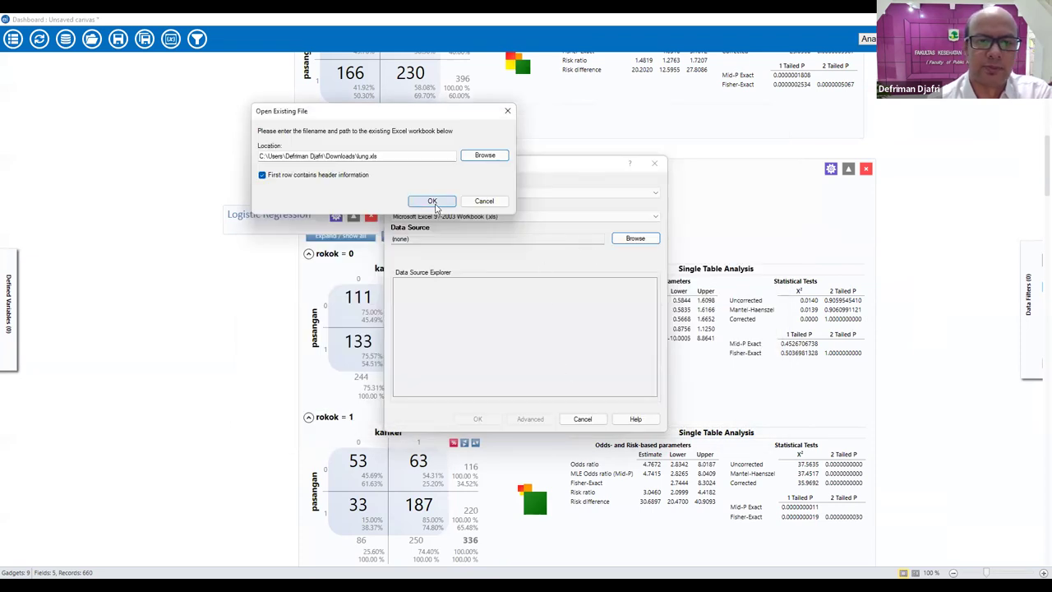
click(433, 202)
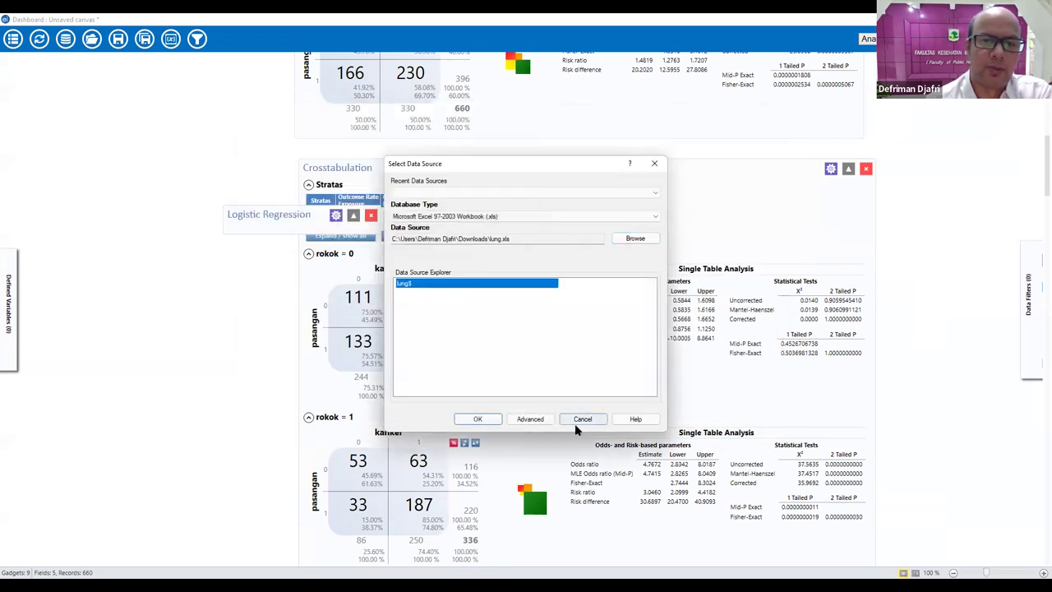
click(489, 421)
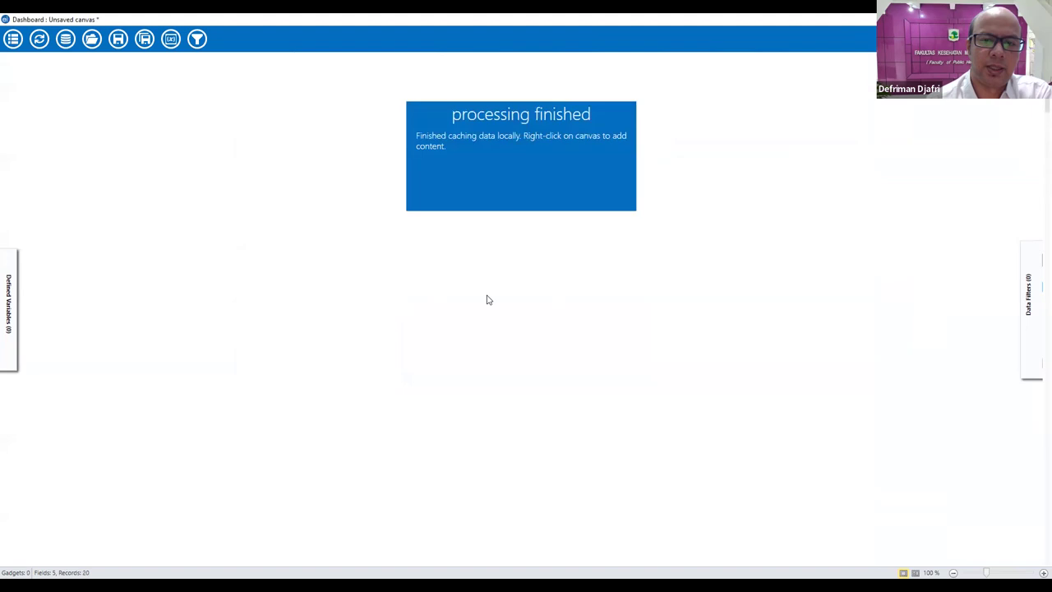
right_click(452, 262)
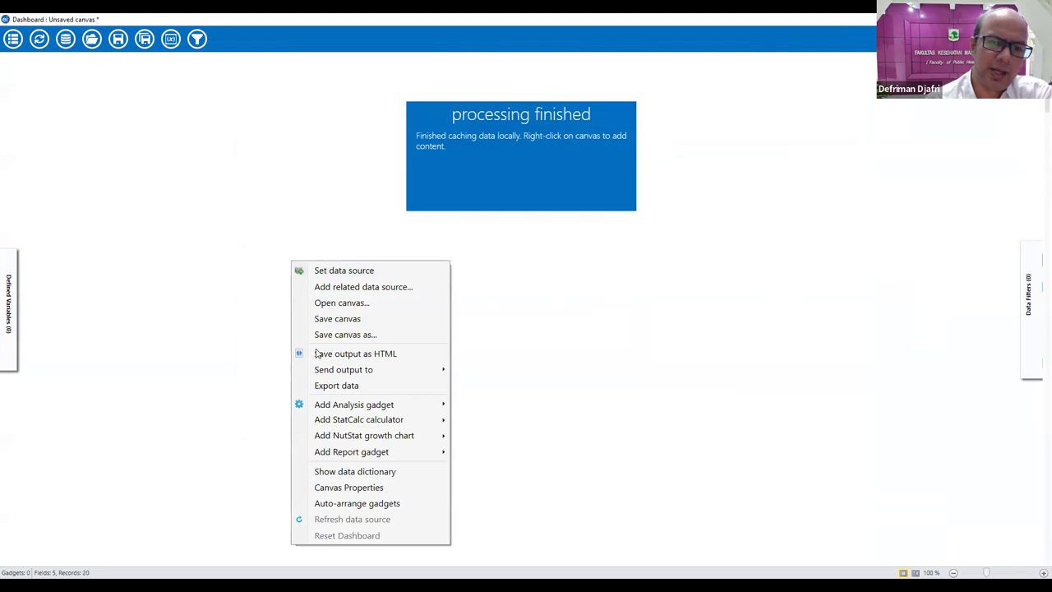
right_click(323, 292)
mouse_move(292, 437)
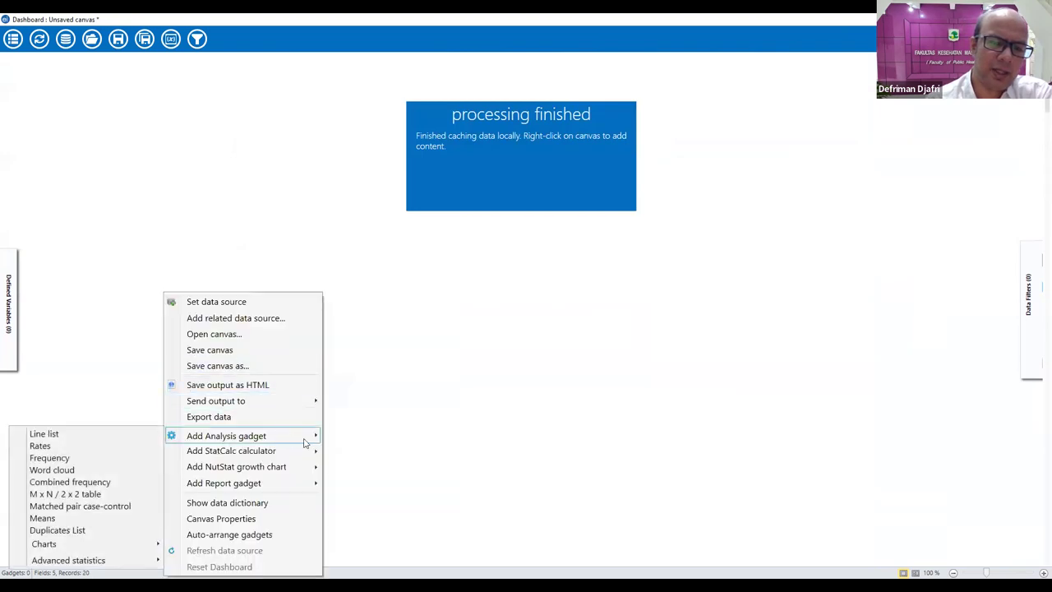
click(131, 505)
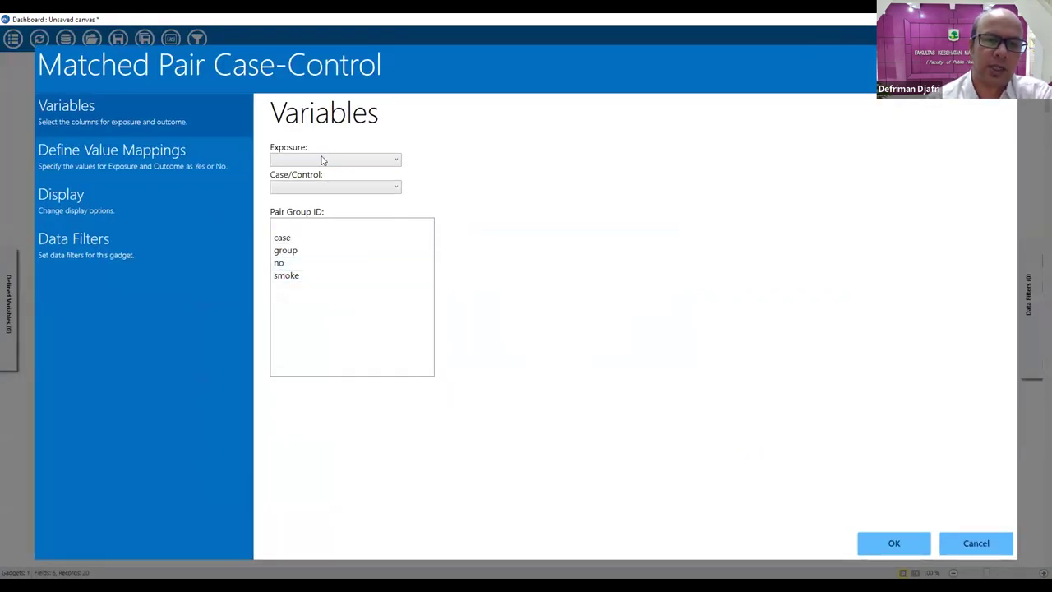
click(322, 160)
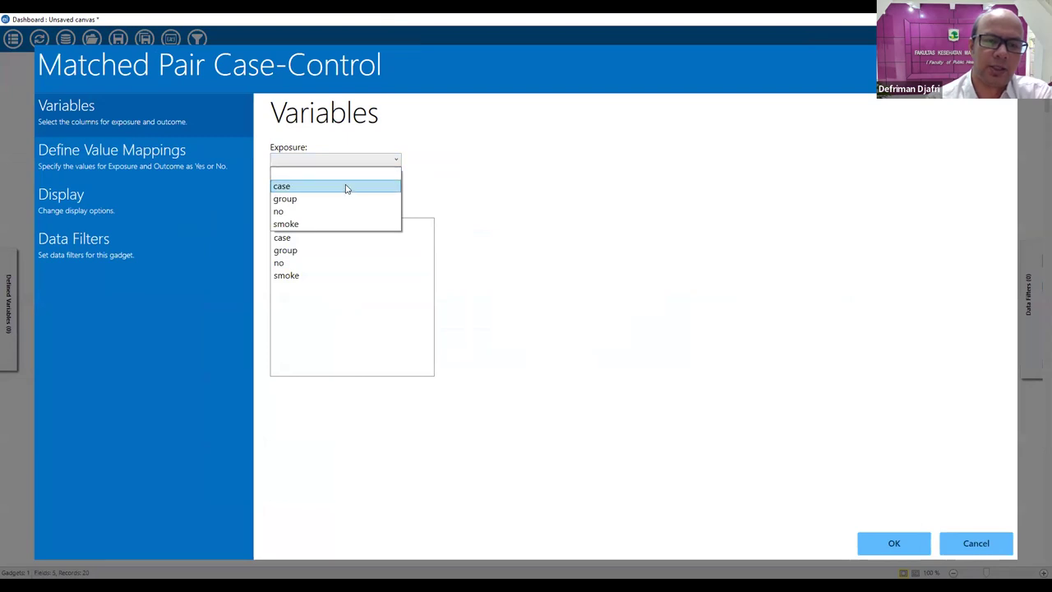
click(346, 187)
click(393, 189)
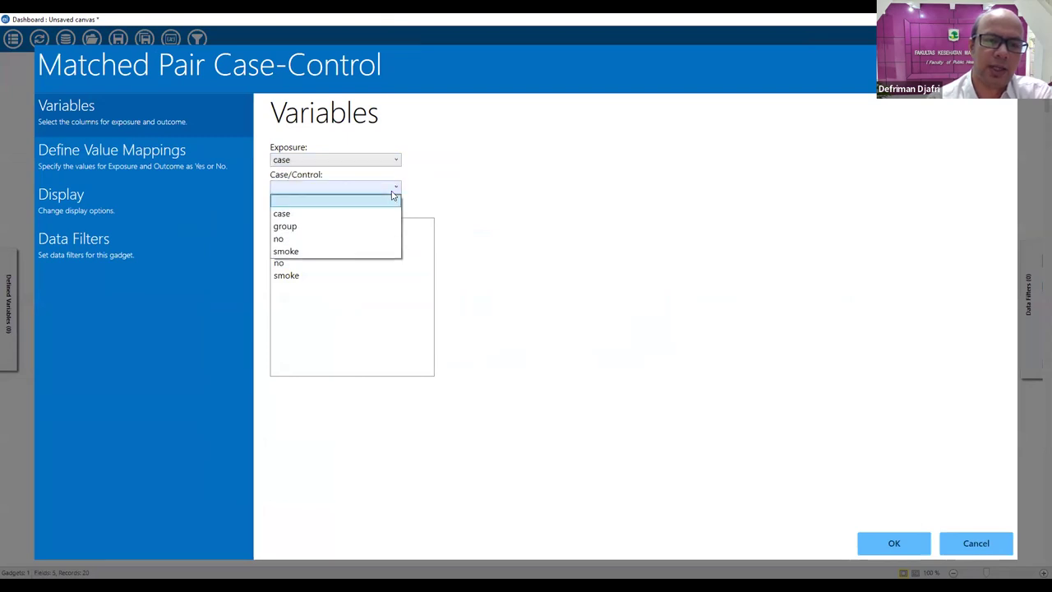
click(324, 253)
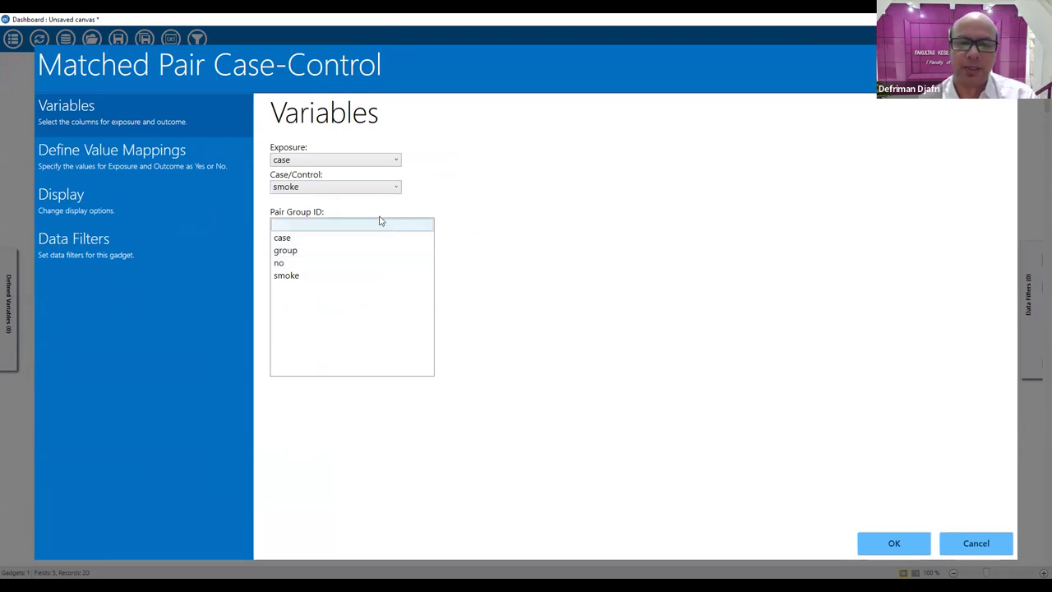
click(309, 254)
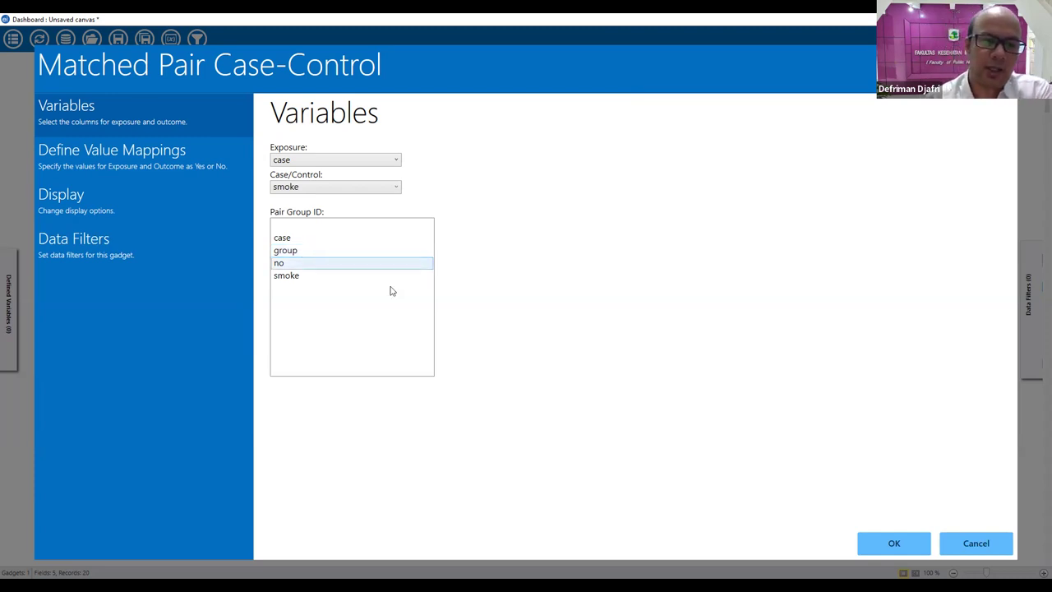
click(325, 257)
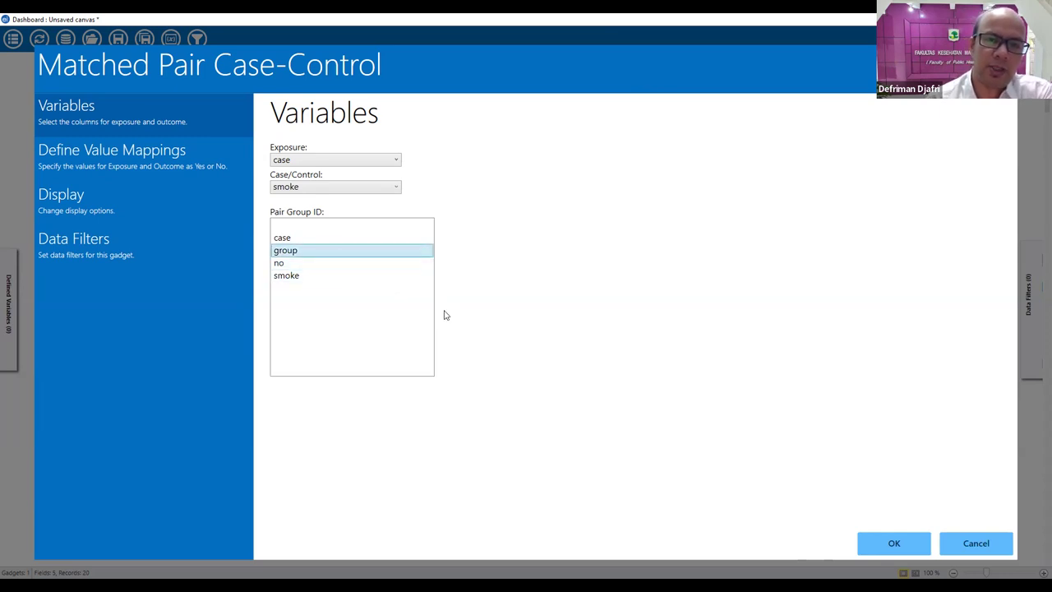
click(966, 544)
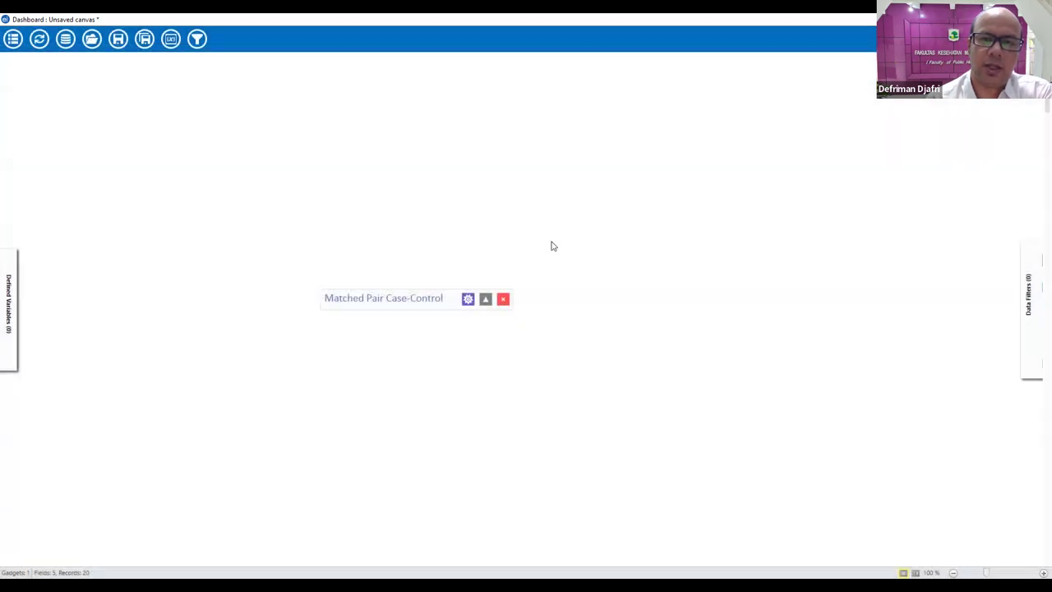
right_click(555, 175)
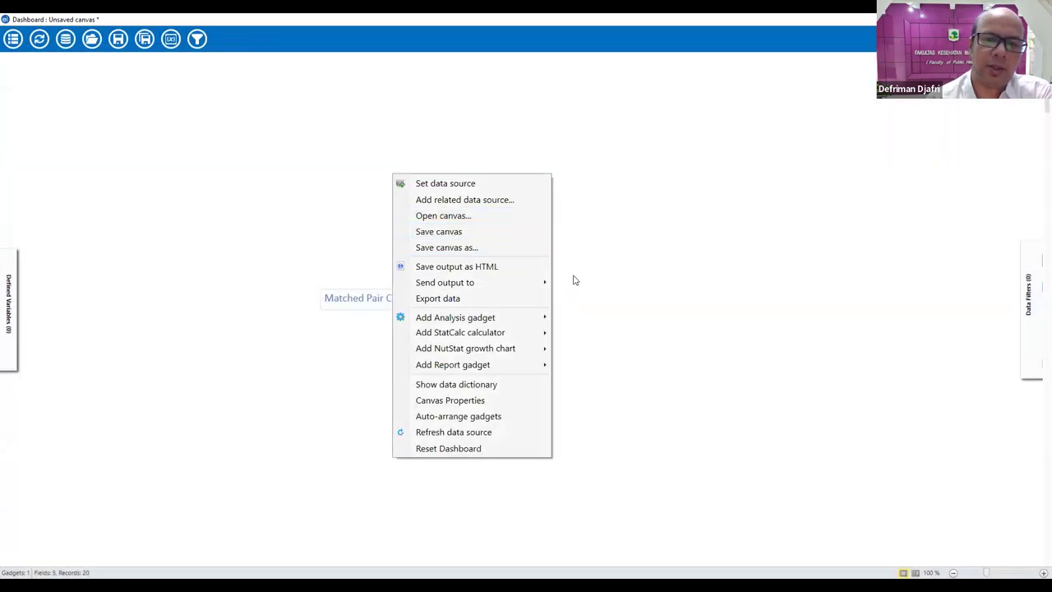
click(589, 222)
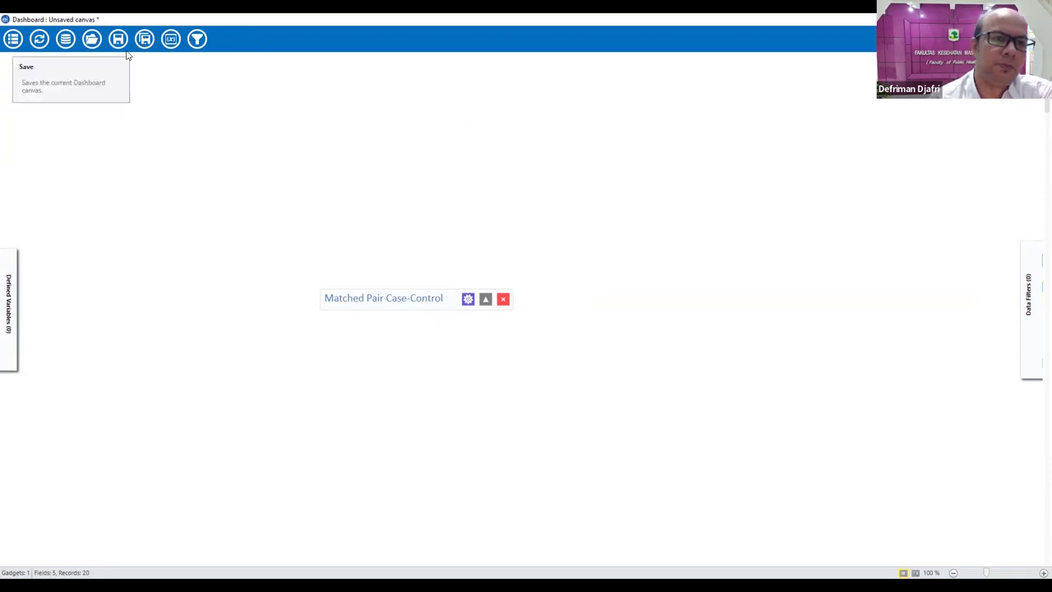
Add a Line List gadget showing the group, case and smoke variables to inspect the individual records.
click(165, 41)
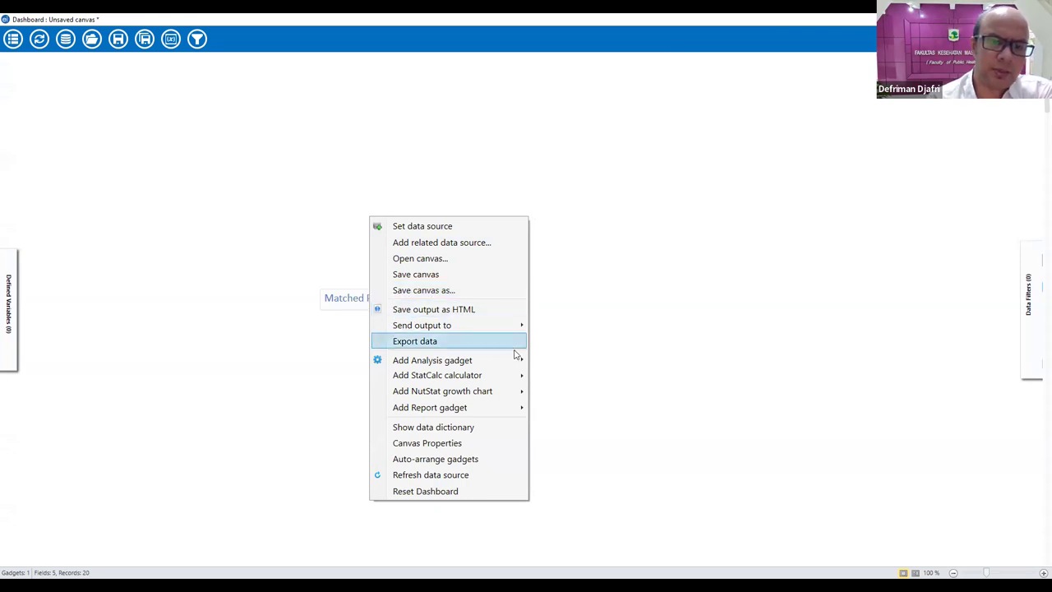
mouse_move(519, 359)
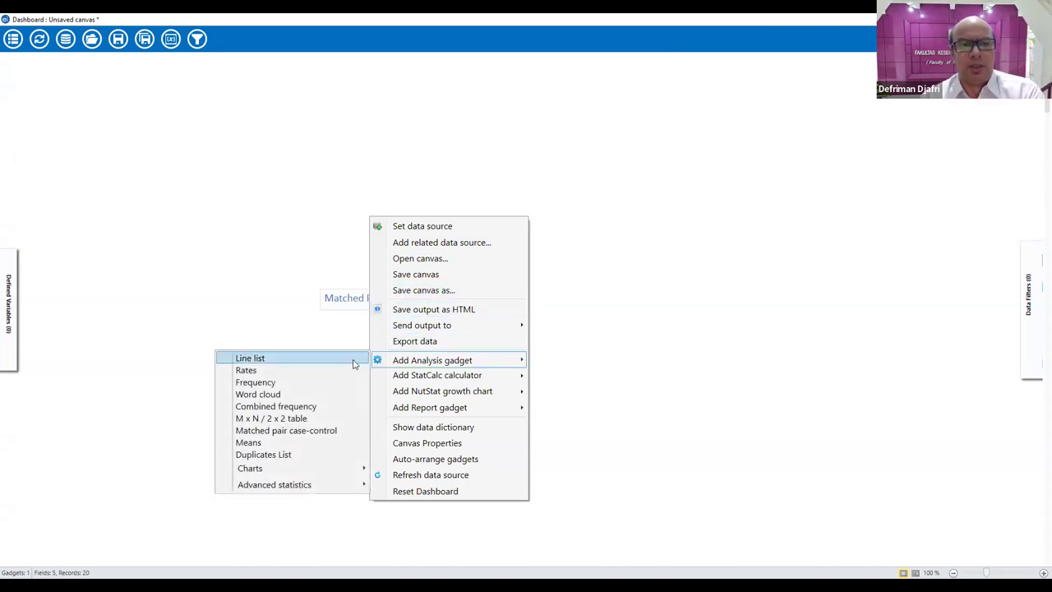
click(340, 359)
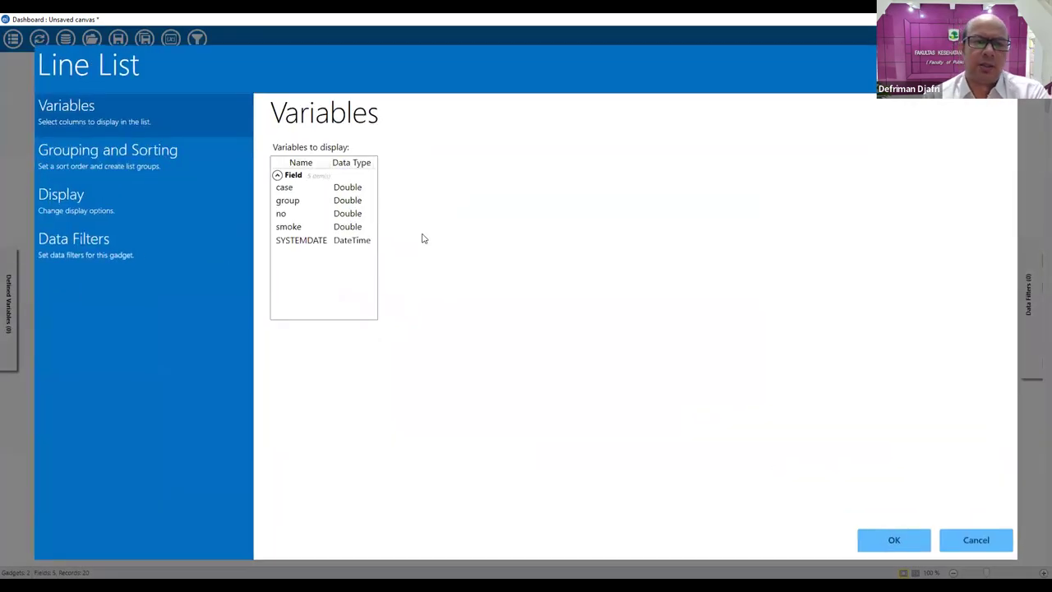
click(296, 189)
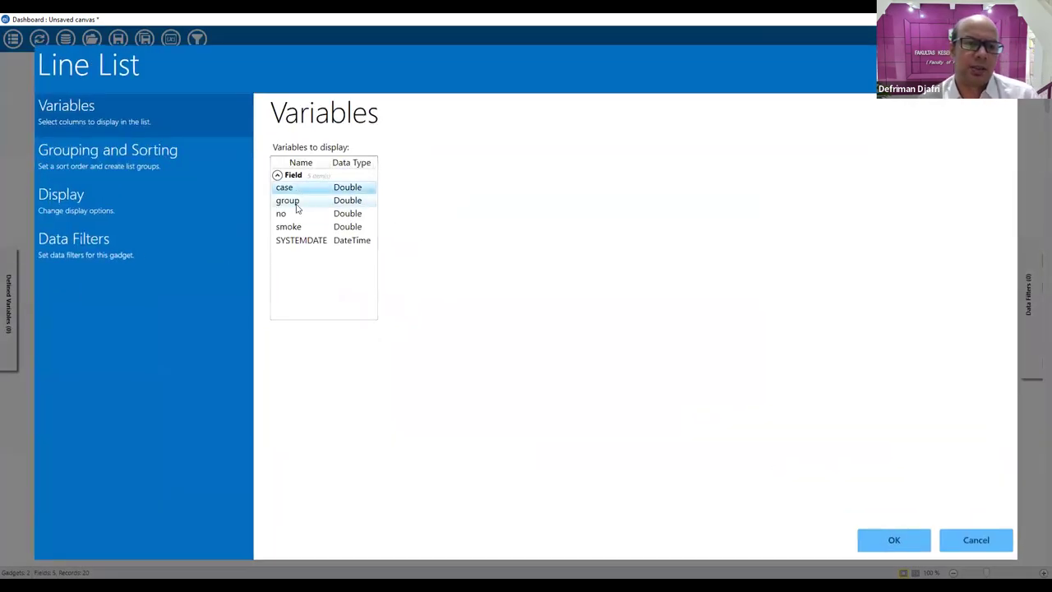
click(296, 205)
click(292, 216)
click(303, 228)
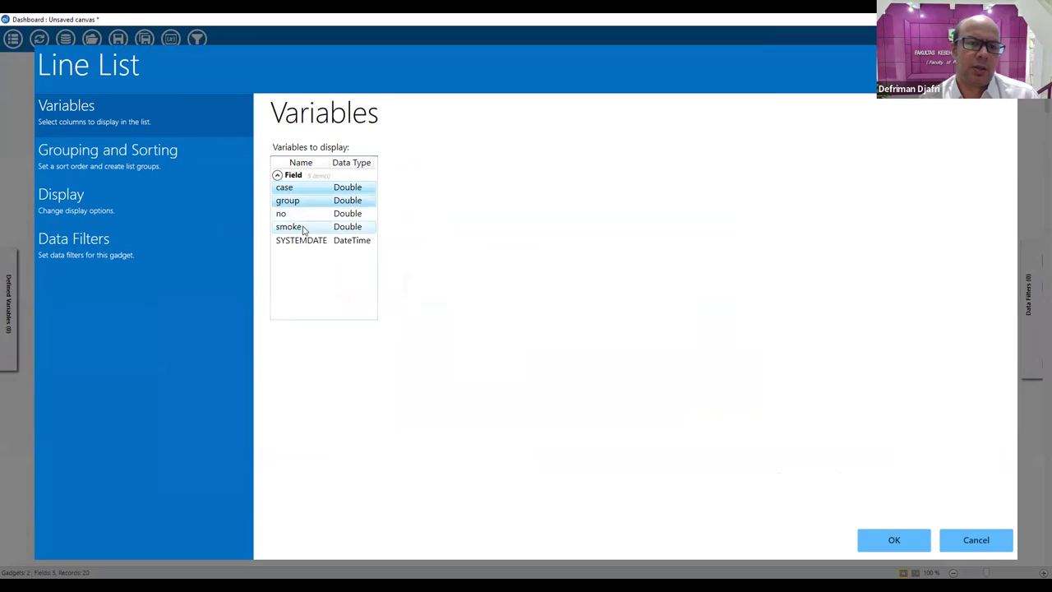
click(884, 542)
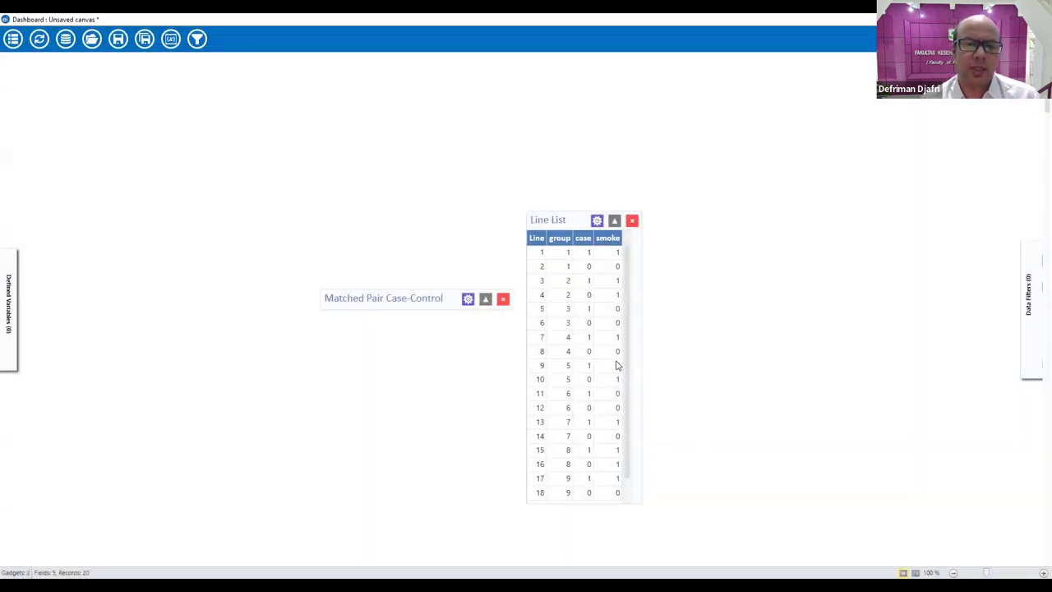
Move the line list to examine the matched pairs, and remove the gadget from the canvas.
drag(564, 221, 493, 169)
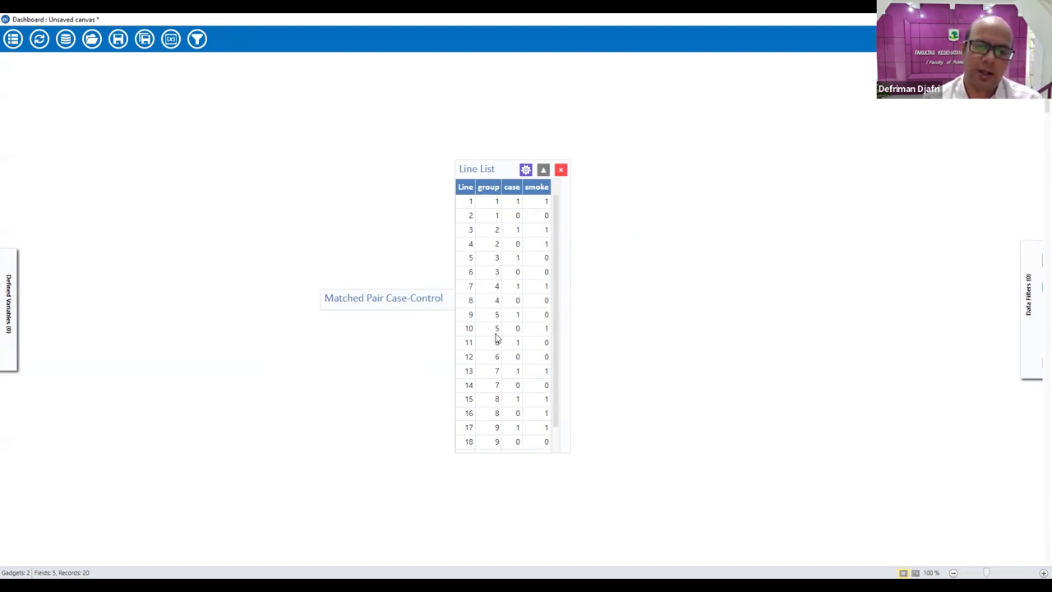
click(560, 172)
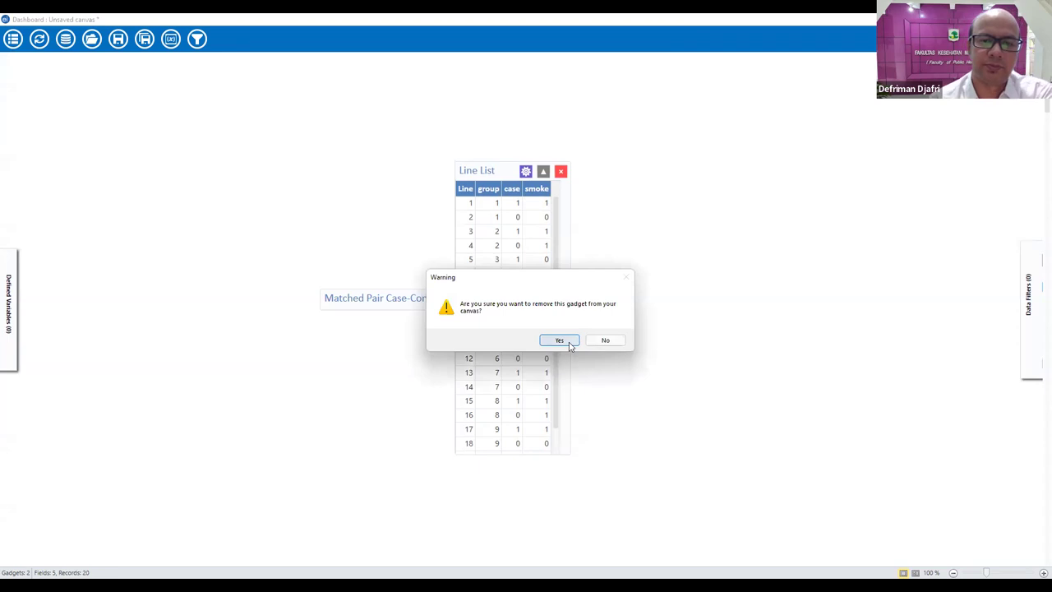
click(567, 344)
Add a Matched Pair Case-Control gadget with smoke as the exposure and case as the case/control variable.
right_click(472, 199)
mouse_move(427, 343)
click(296, 419)
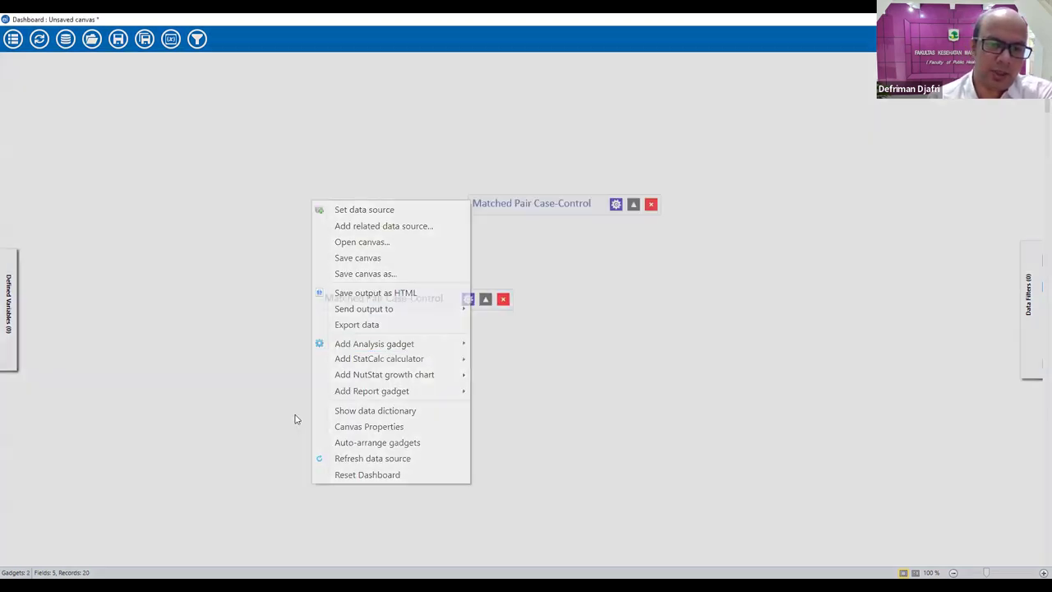
click(386, 158)
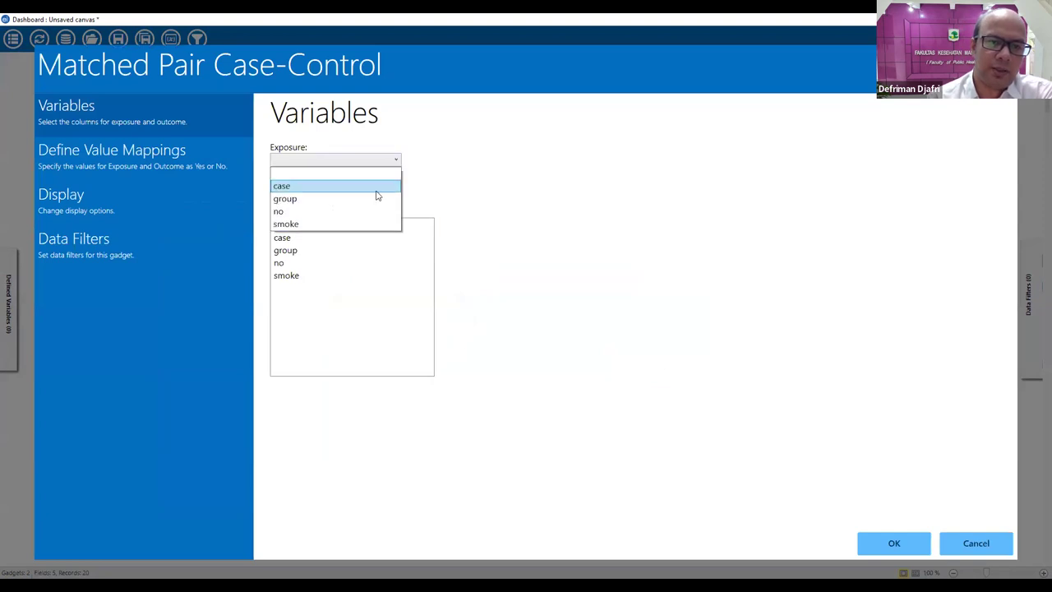
click(376, 188)
click(387, 188)
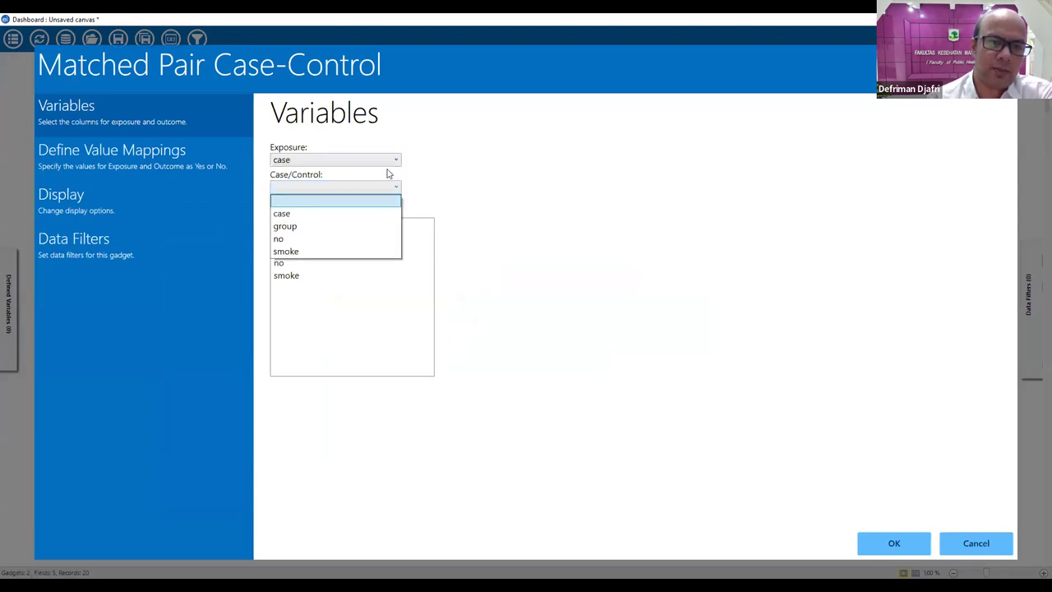
click(388, 174)
click(386, 161)
click(357, 223)
click(390, 186)
click(372, 214)
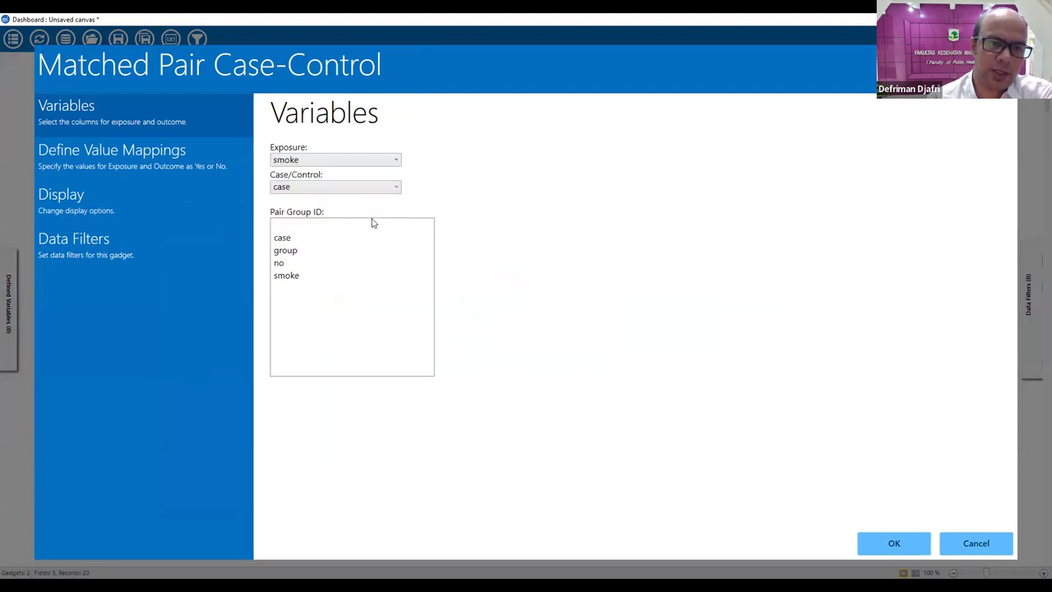
Use group as the pair group ID, run the matched pair analysis and examine its table, odds ratio and McNemar test.
click(322, 257)
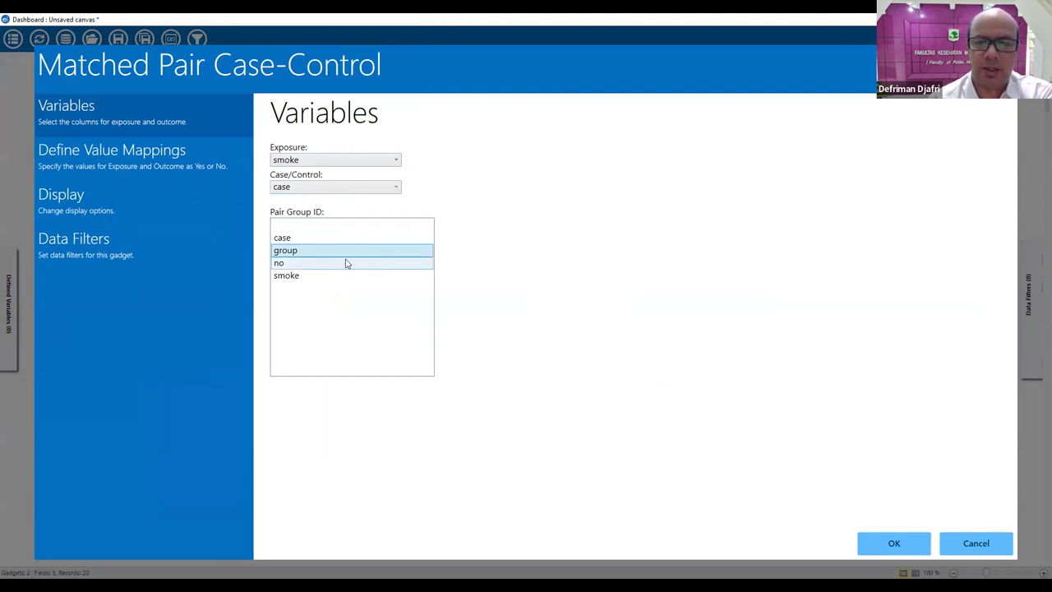
click(885, 544)
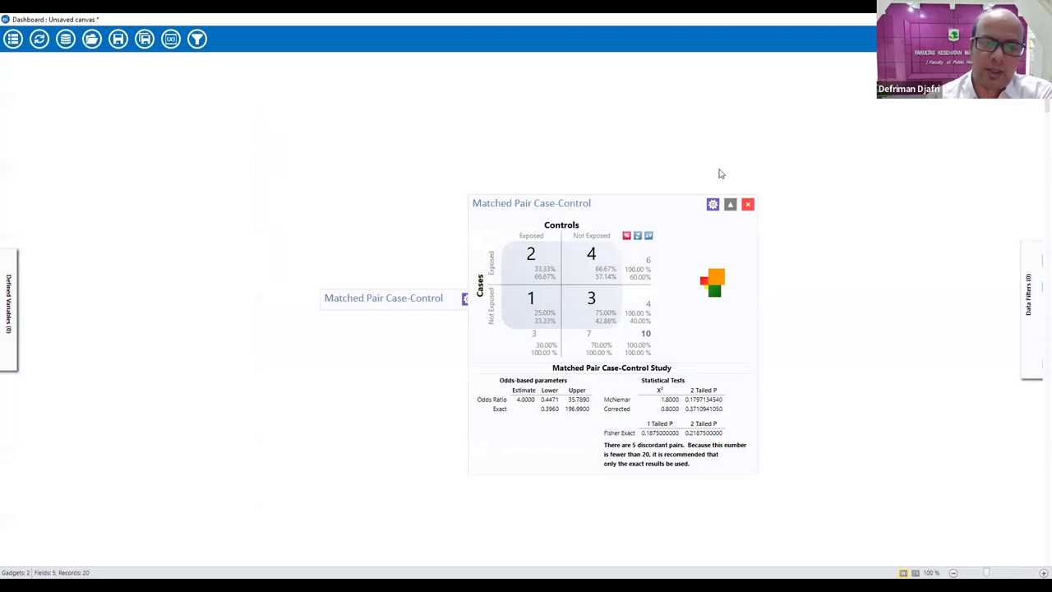
scroll(736, 337, down, 4)
scroll(714, 325, up, 2)
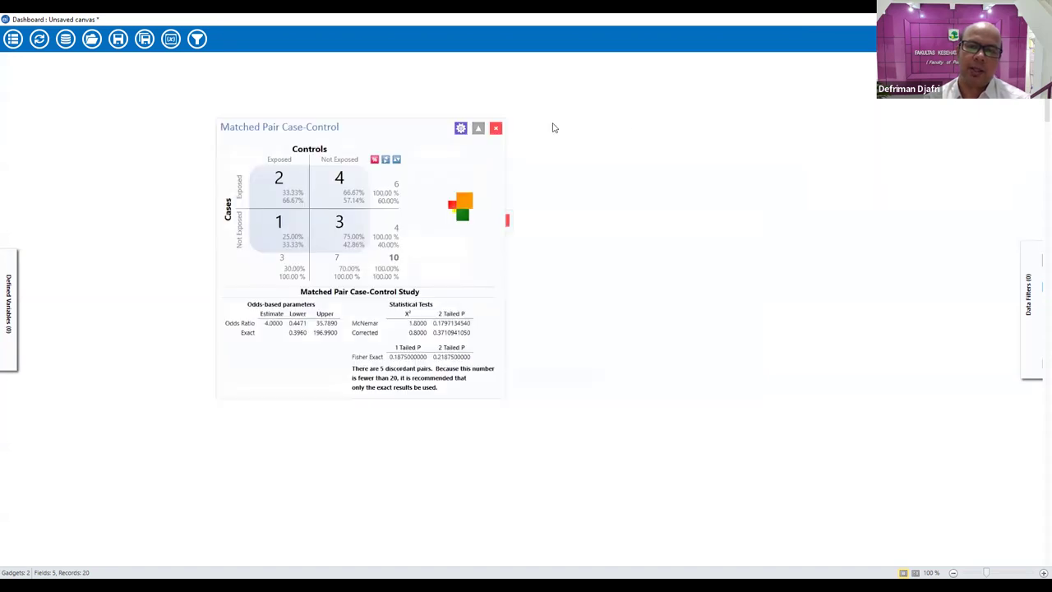
Start setting a new data source for the dashboard and leave the current canvas unsaved.
right_click(669, 164)
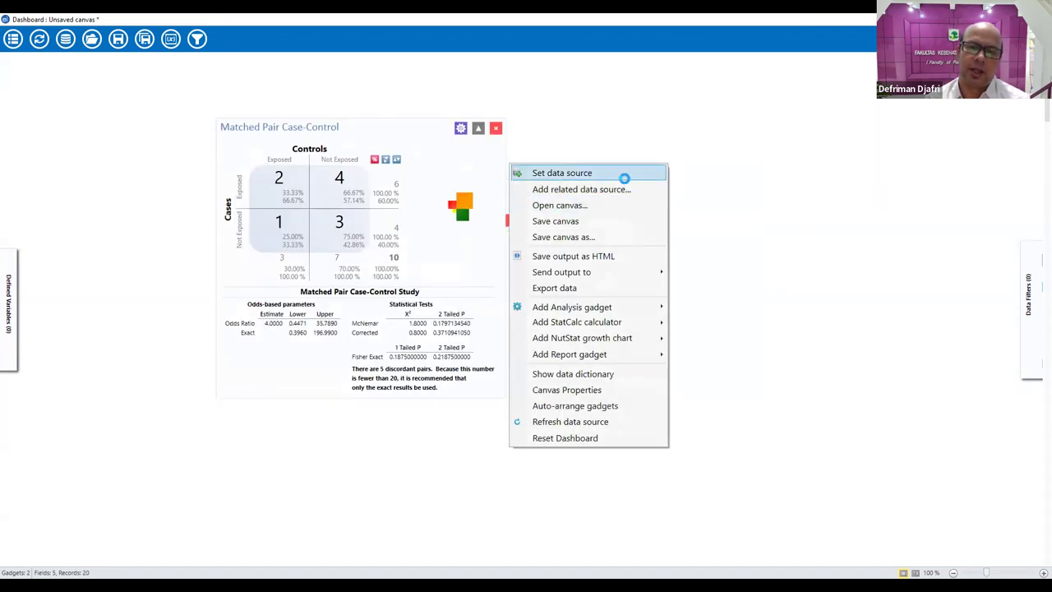
click(590, 173)
click(527, 340)
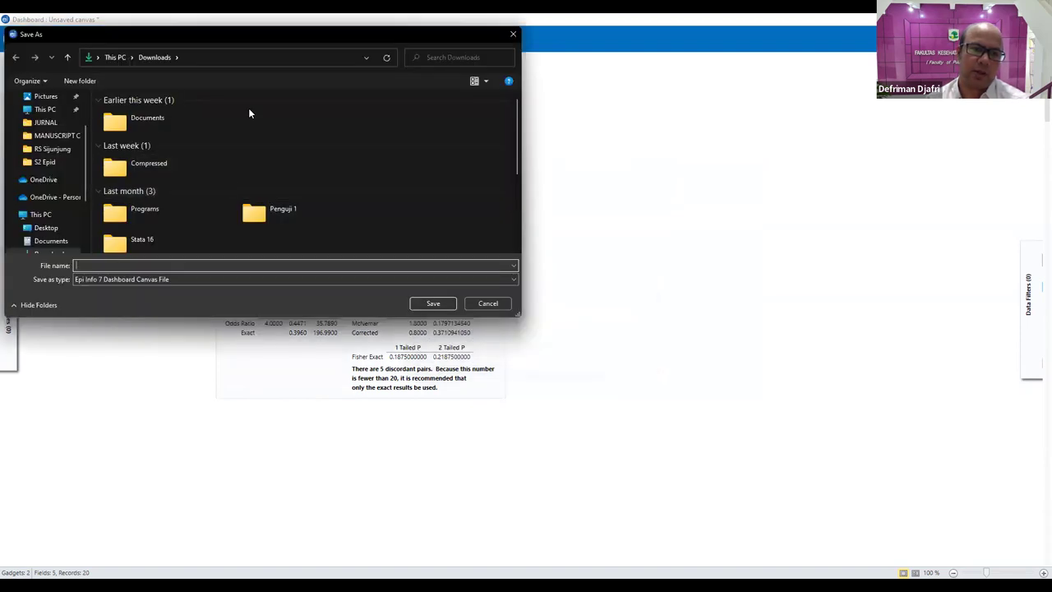
scroll(51, 218, down, 1)
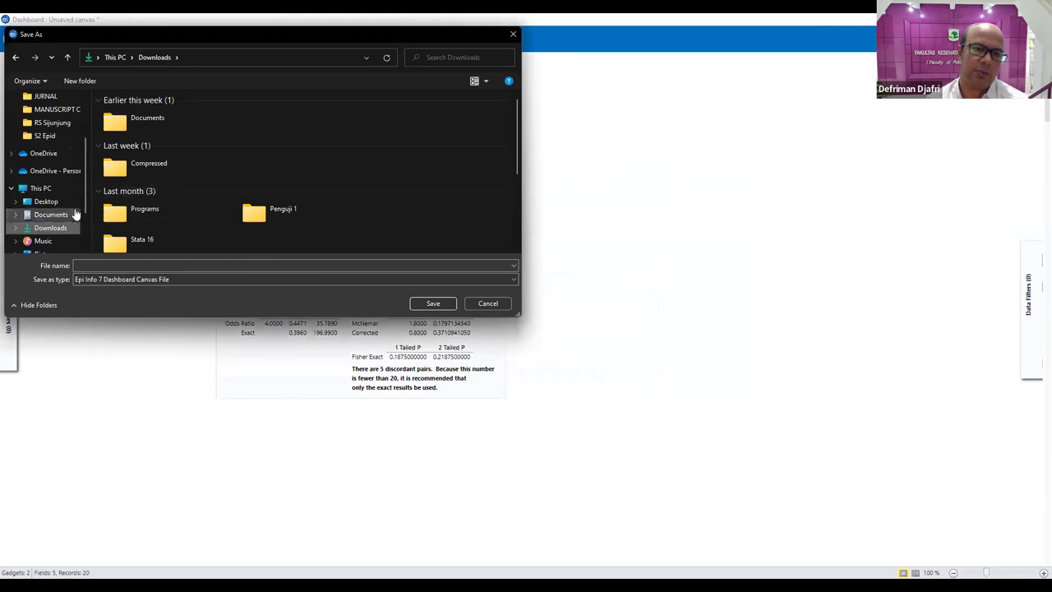
scroll(253, 225, down, 1)
scroll(252, 225, down, 2)
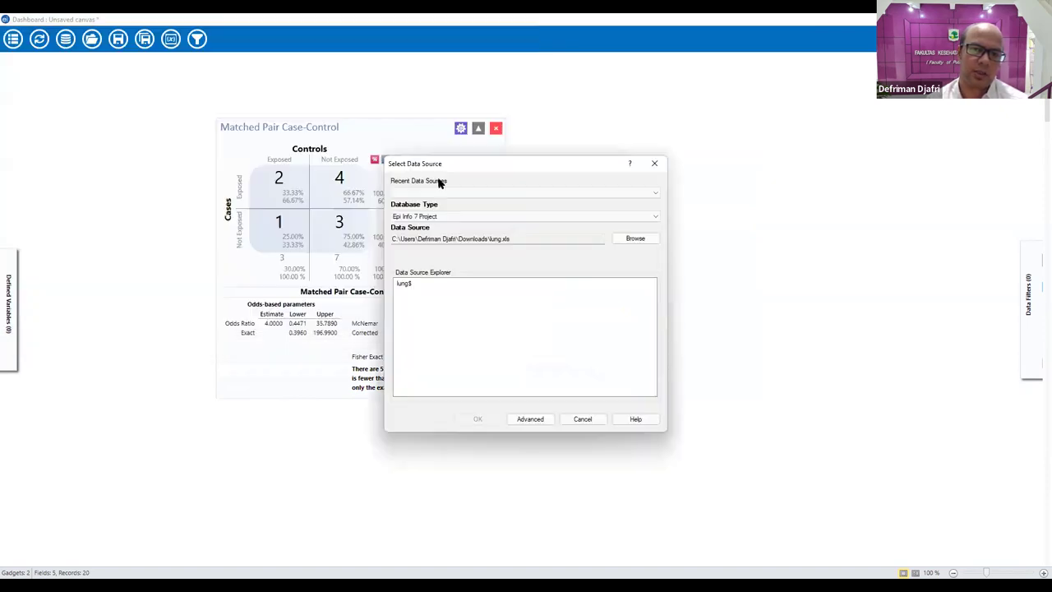
Load the lun80$ sheet of lung80.xls from Downloads as a Microsoft Excel 97-2003 Workbook data source.
click(460, 216)
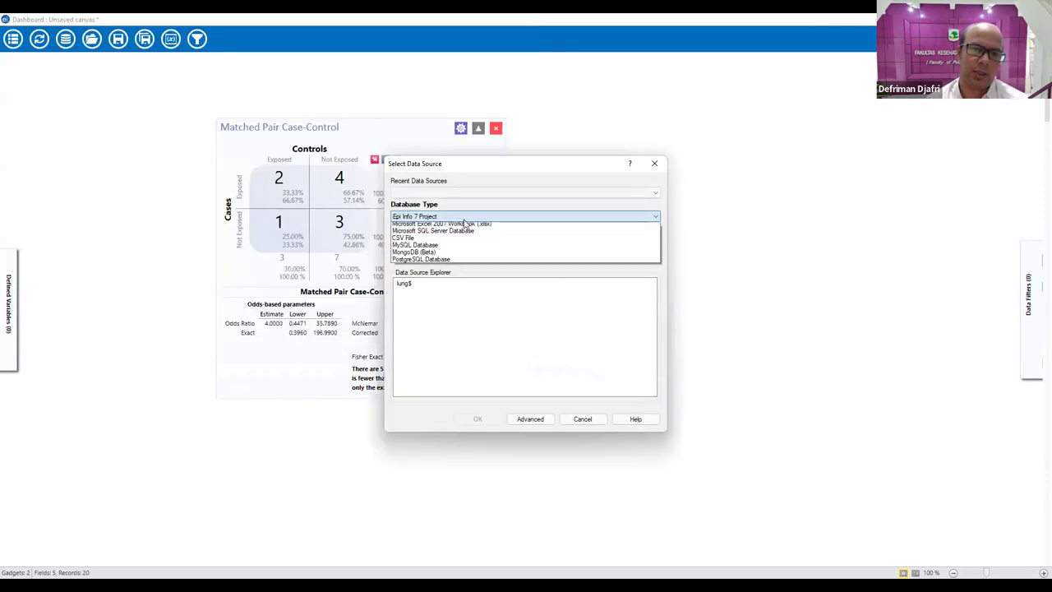
click(461, 261)
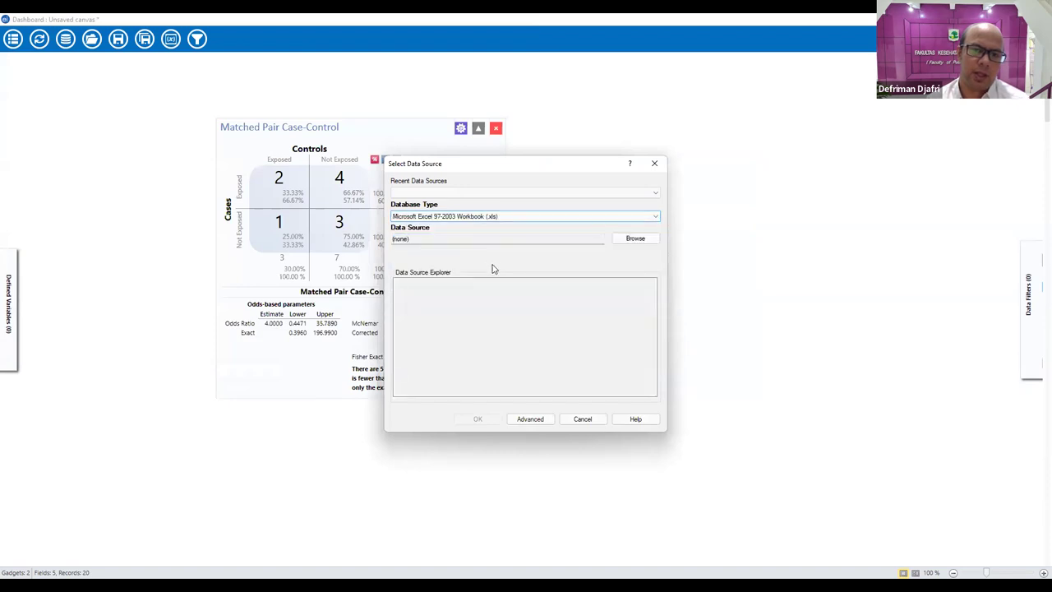
click(633, 238)
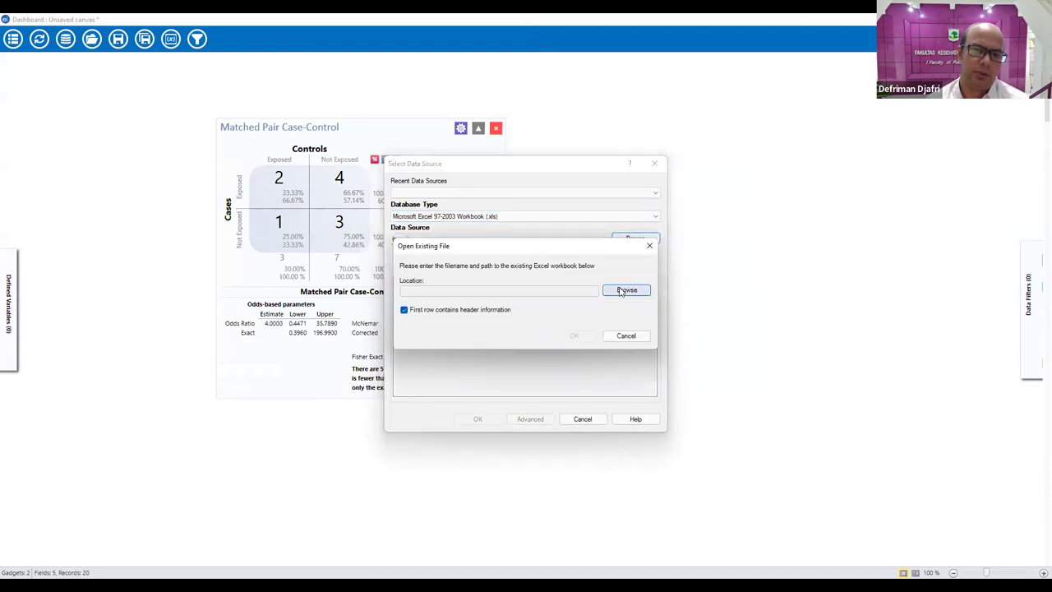
click(625, 289)
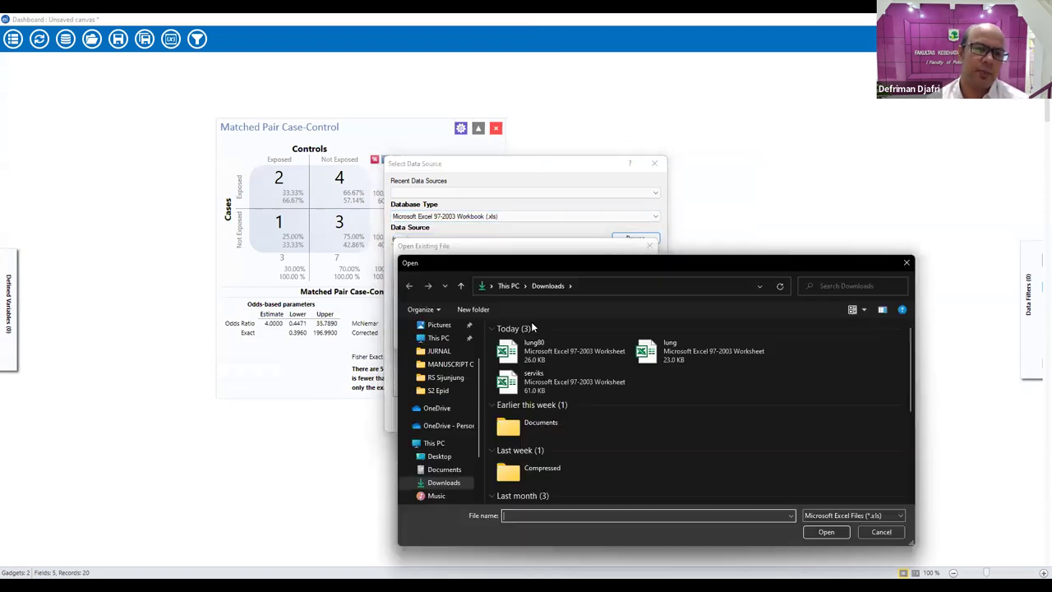
click(575, 355)
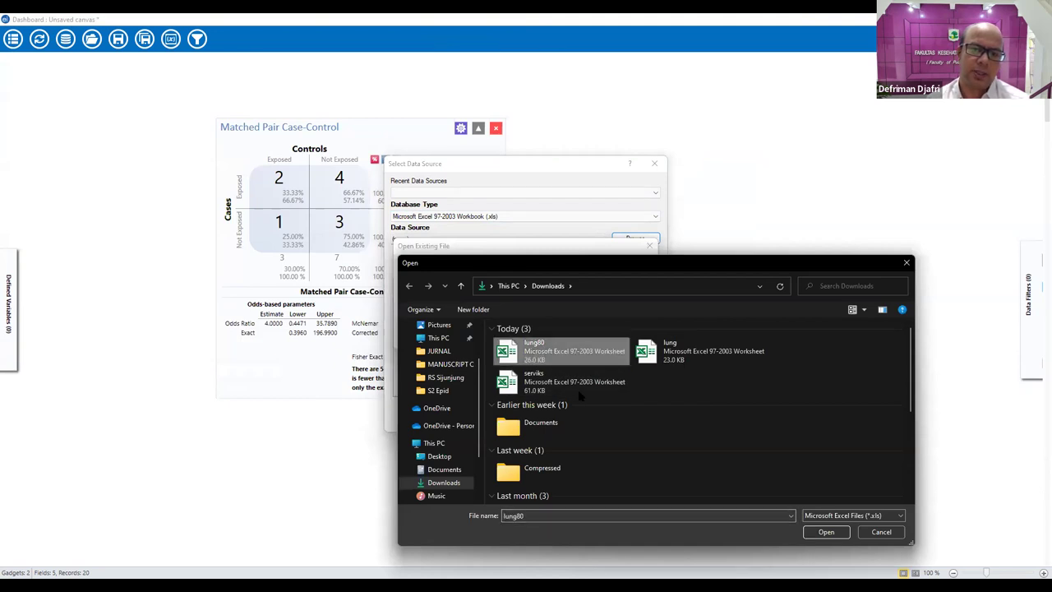
double_click(577, 360)
click(575, 335)
click(522, 286)
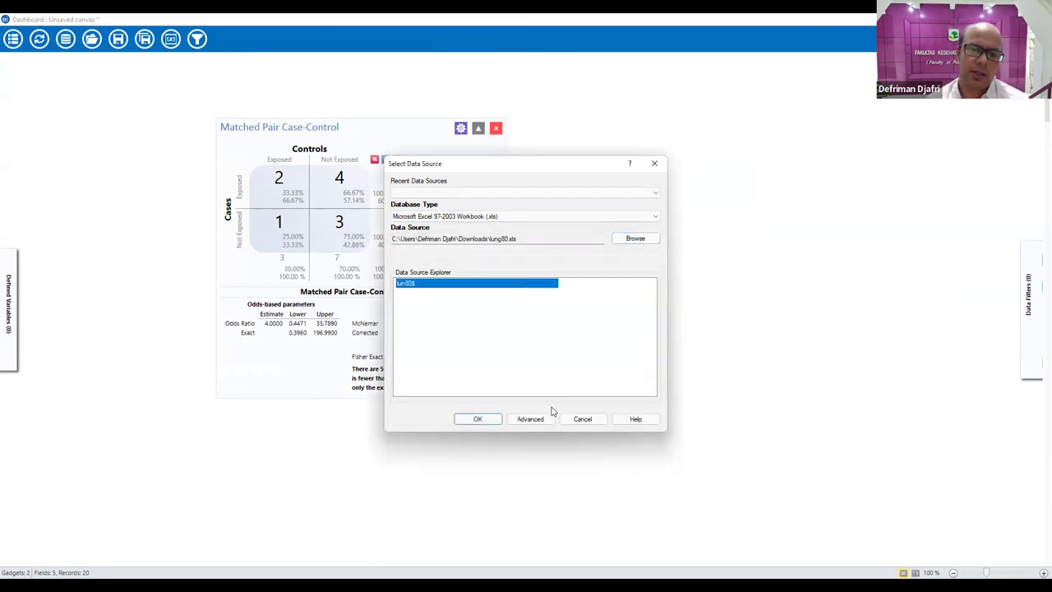
click(491, 423)
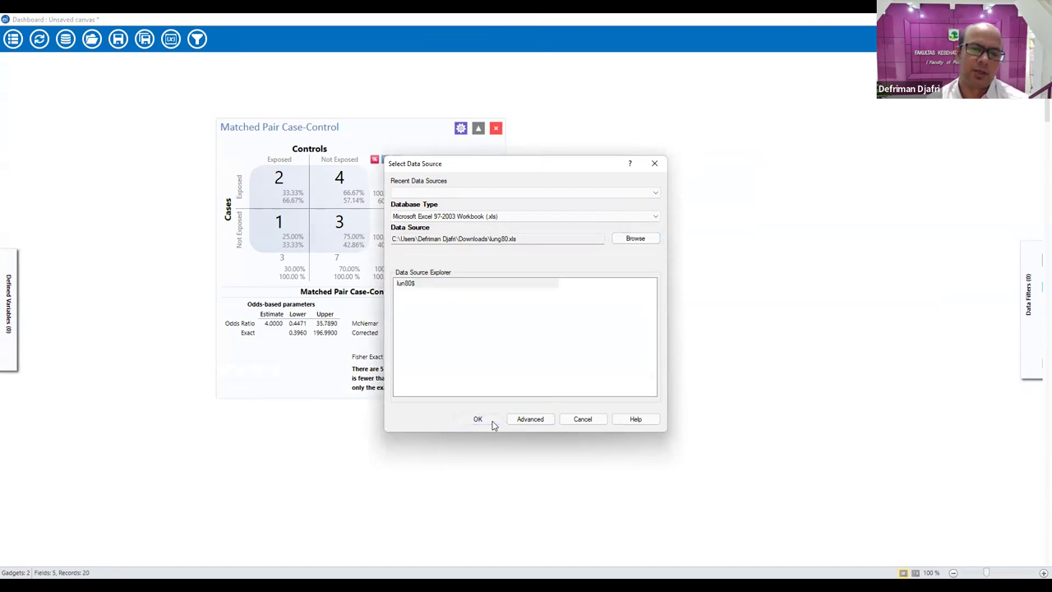
Add a Matched Pair Case-Control gadget for the lung80 data with smoke as exposure and case as the case/control variable.
right_click(586, 279)
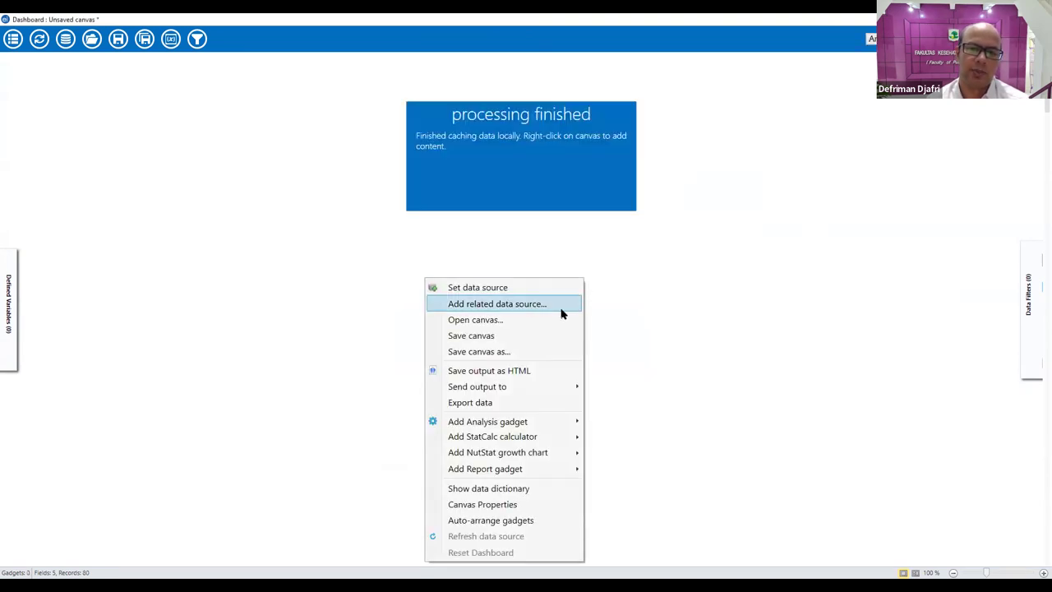
mouse_move(561, 426)
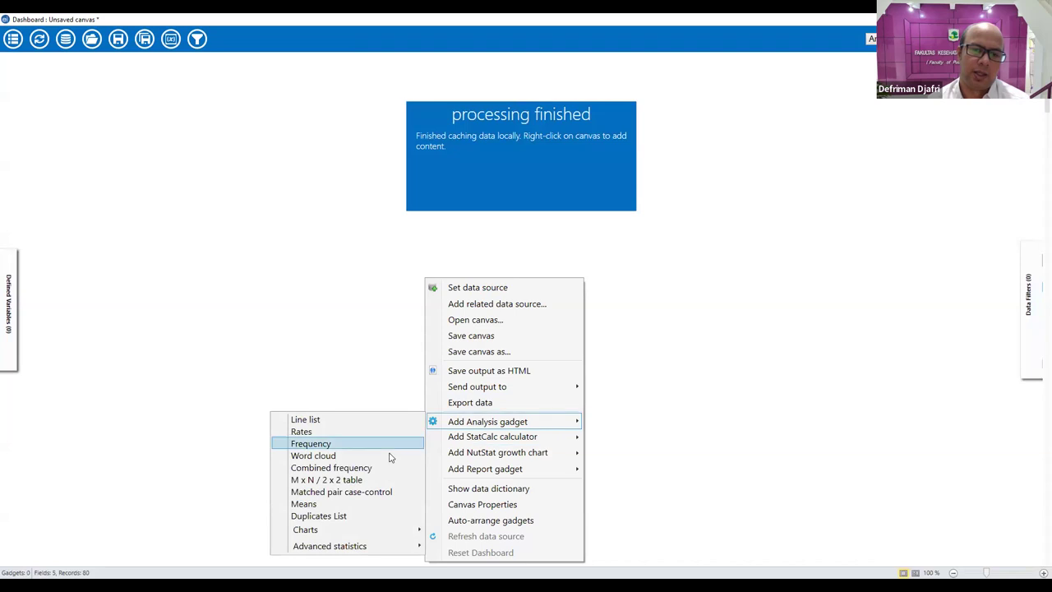
click(377, 493)
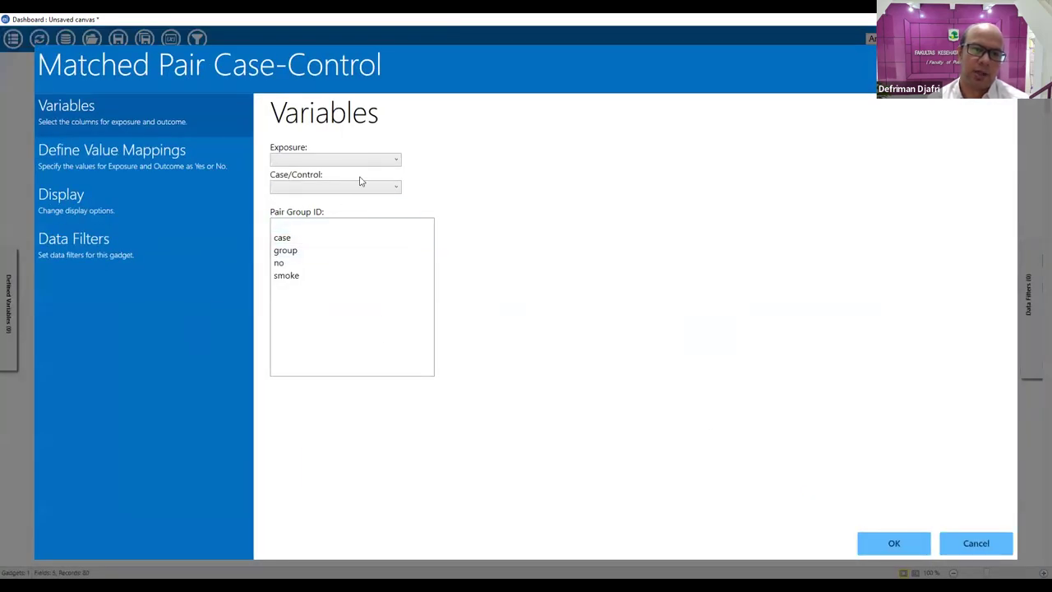
click(337, 160)
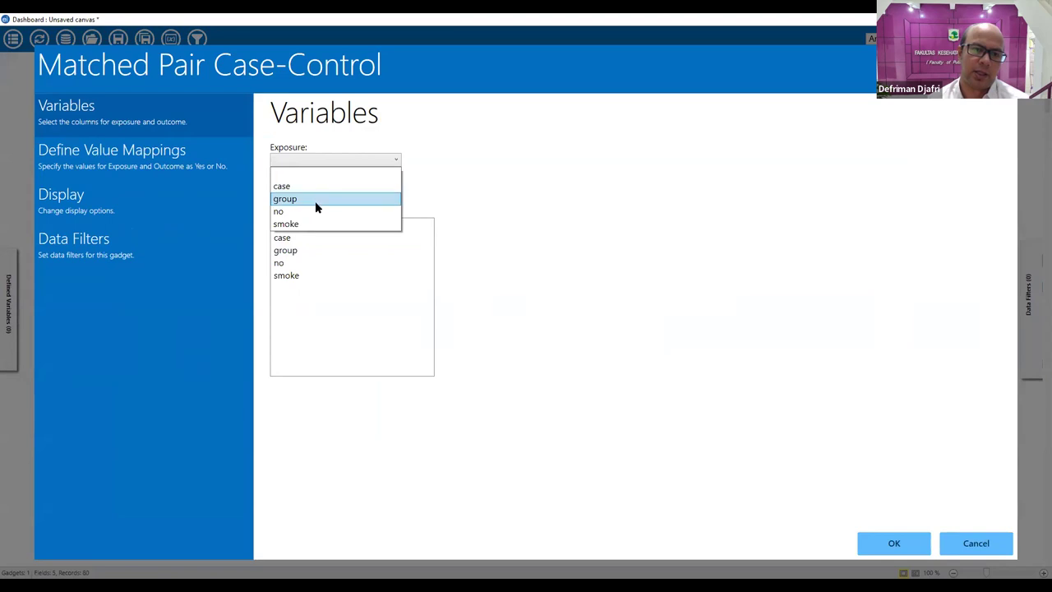
click(317, 224)
click(321, 188)
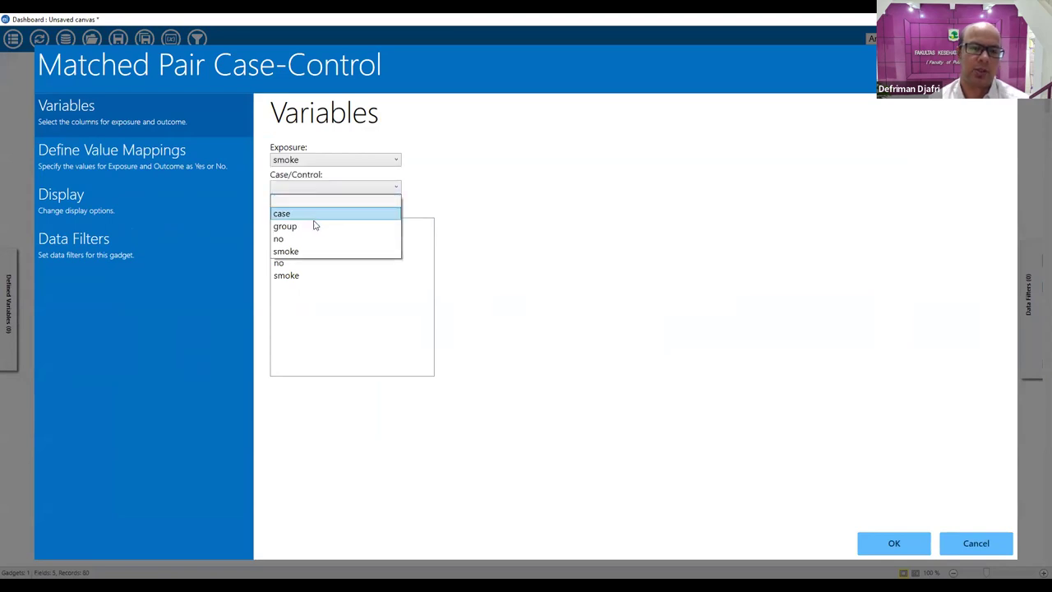
click(313, 215)
Set group as the pair group ID, run the lung80 matched pair analysis and move its results higher on the canvas.
click(319, 254)
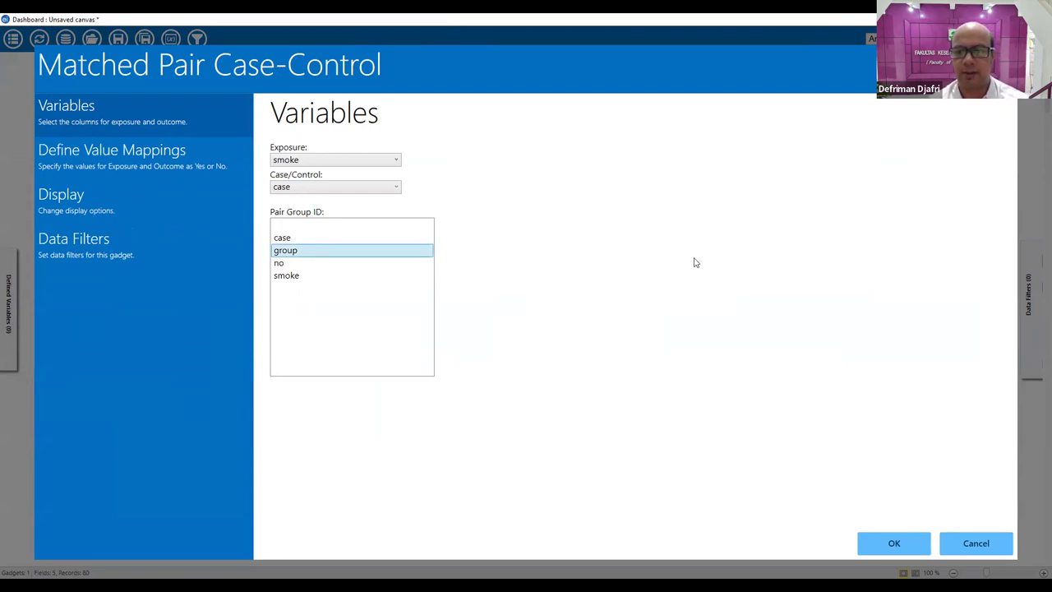
click(894, 543)
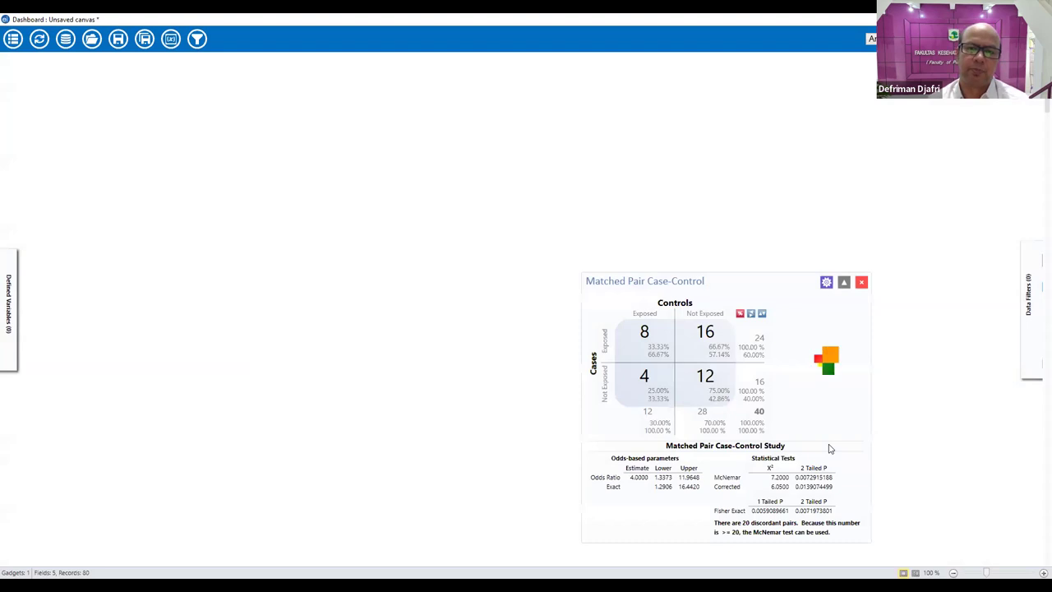
drag(742, 290, 737, 224)
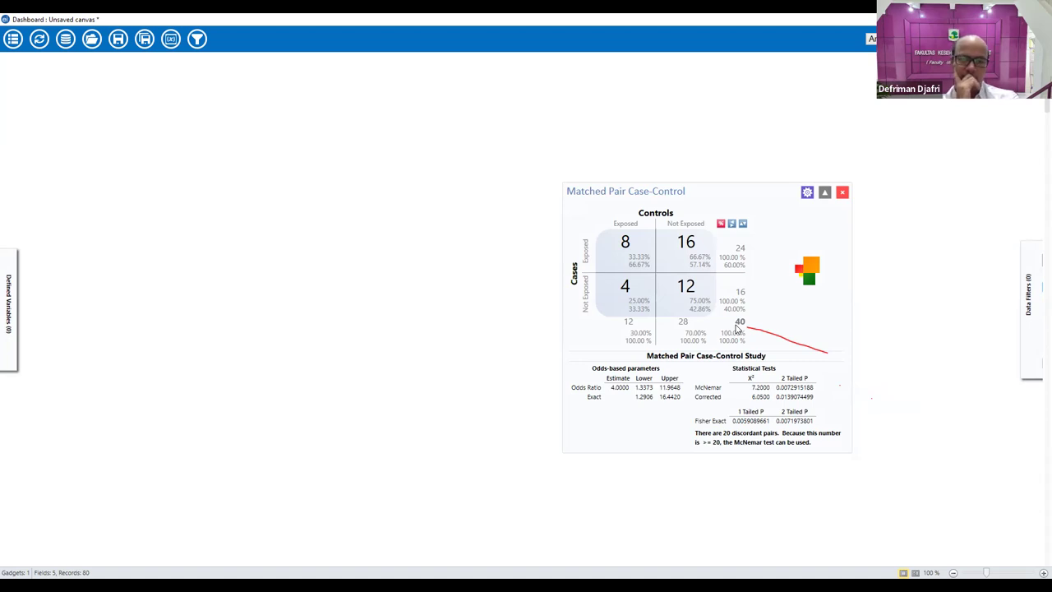
Add an M x N / 2 x 2 table below the matched pair results with smoke as exposure and case as outcome.
scroll(727, 341, down, 4)
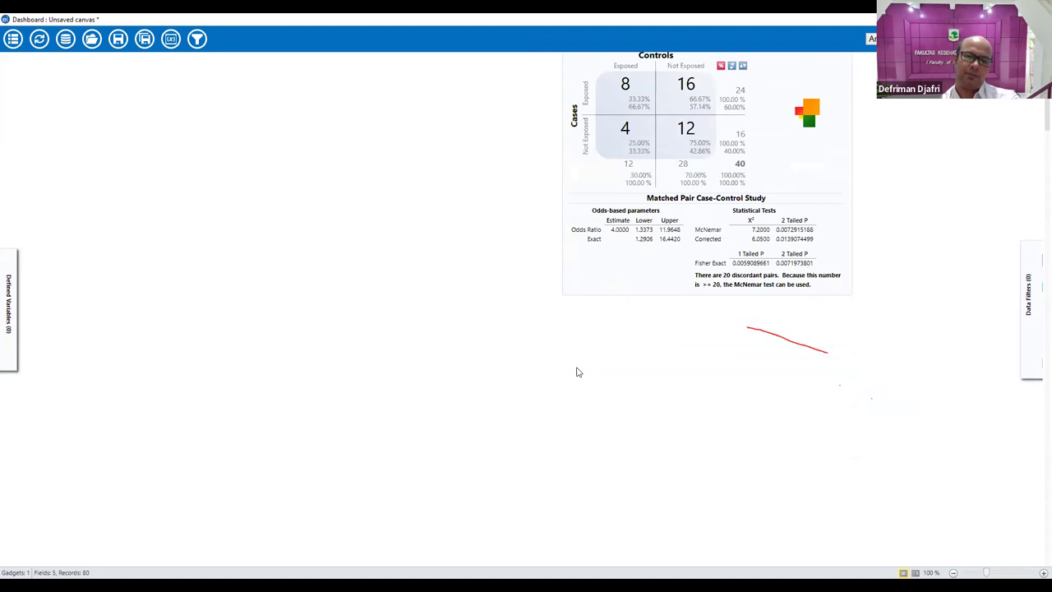
right_click(516, 261)
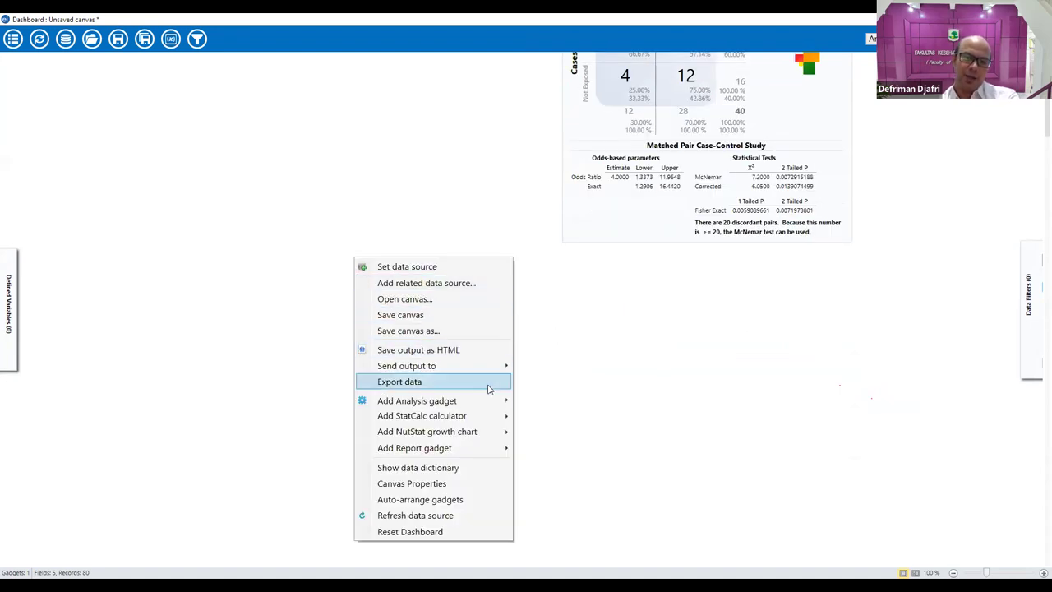
mouse_move(489, 400)
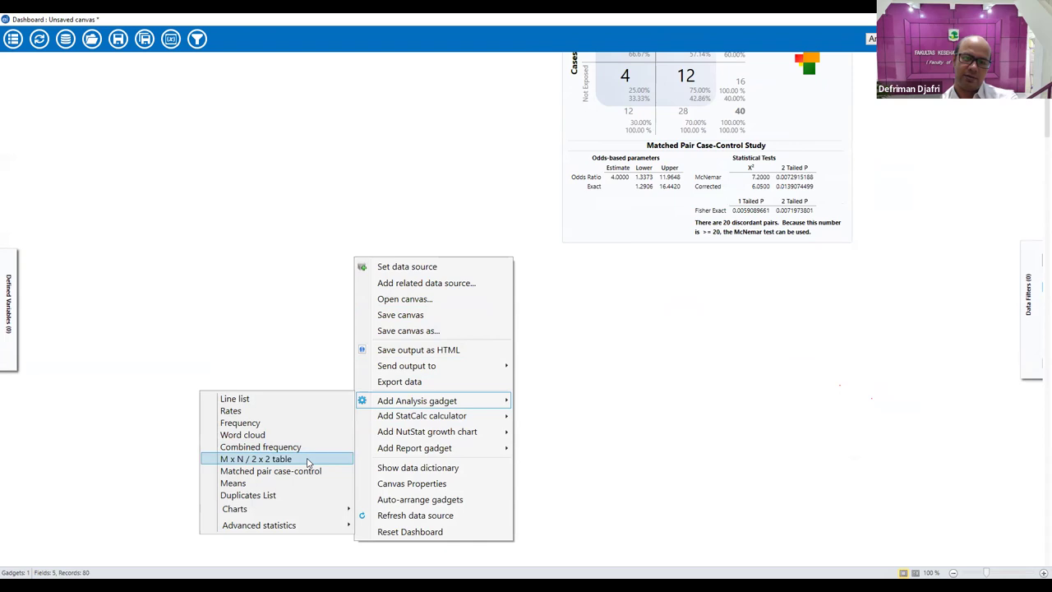
click(307, 461)
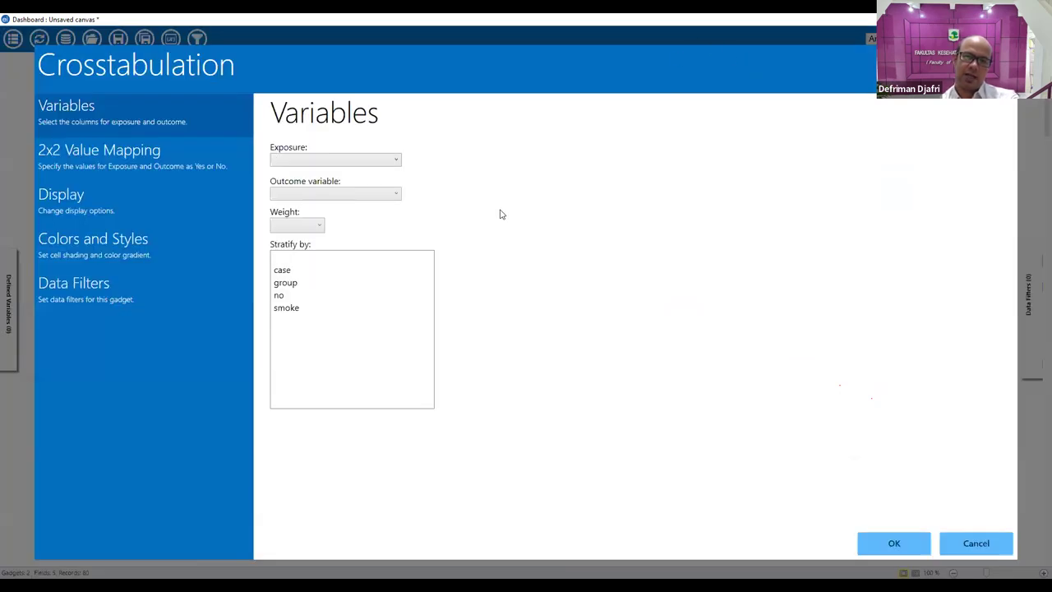
click(393, 161)
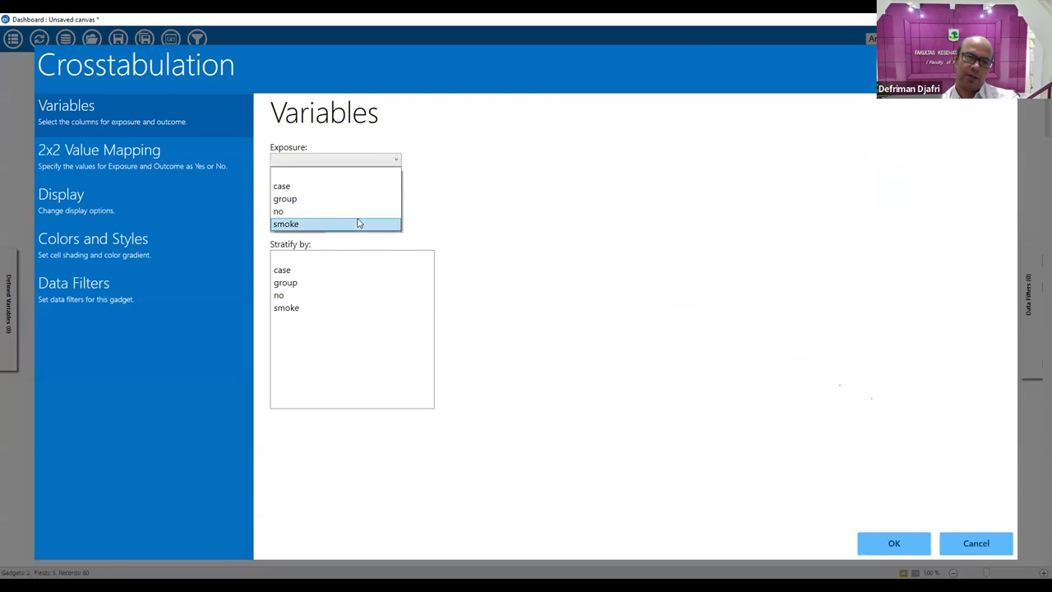
click(359, 223)
click(391, 195)
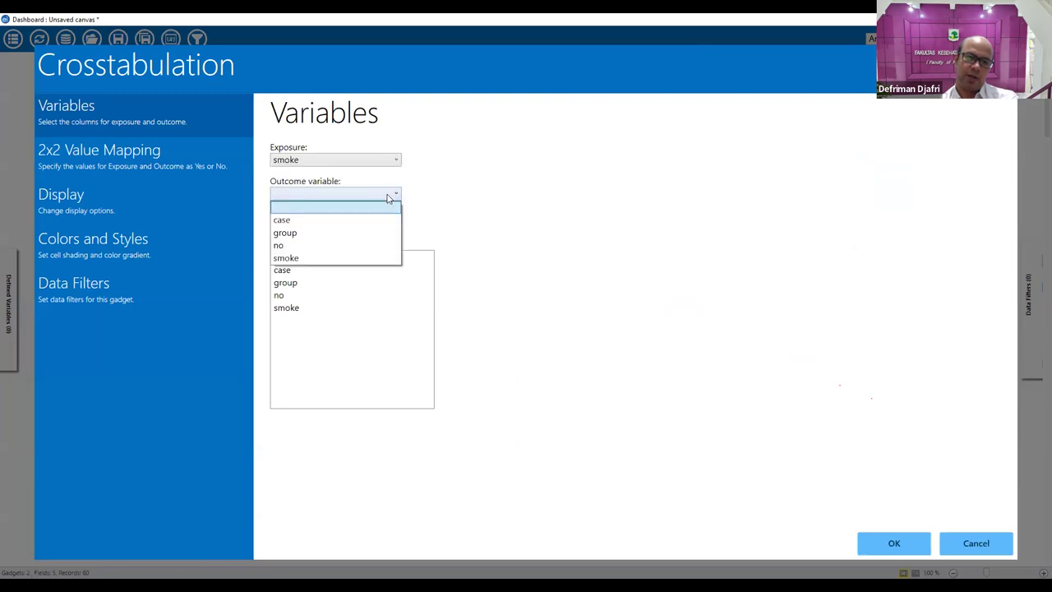
click(346, 222)
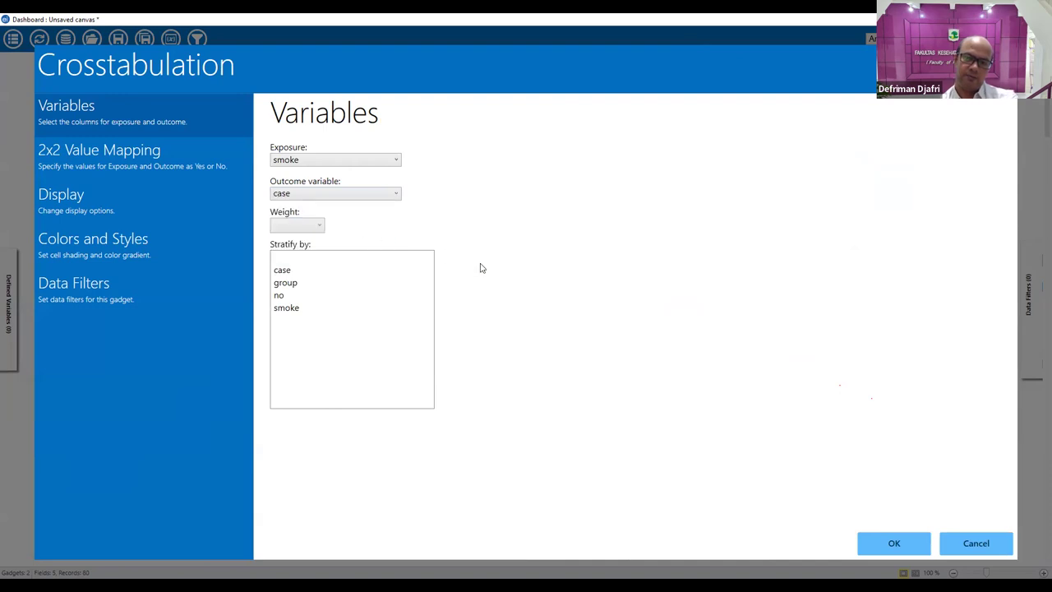
click(885, 543)
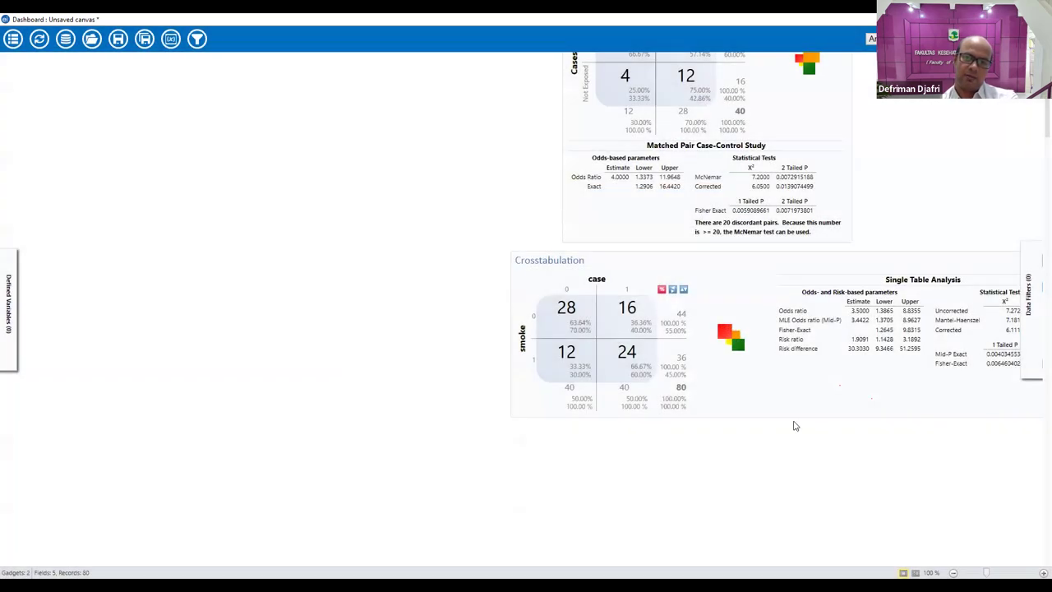
Move the crosstabulation fully into view and compare its odds ratio and tests with the matched pair results.
drag(699, 261, 661, 279)
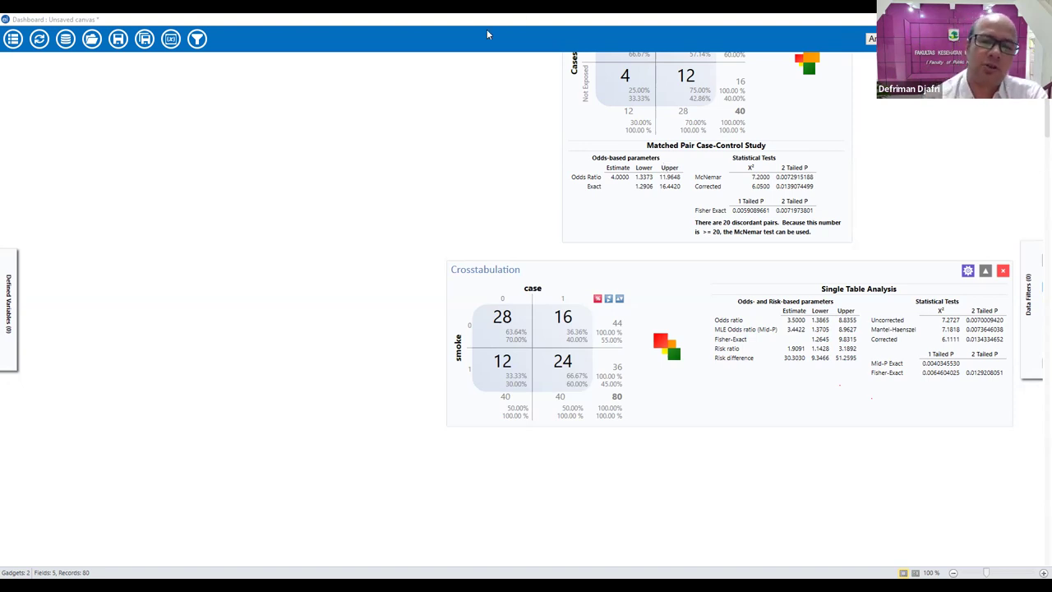
scroll(641, 181, up, 3)
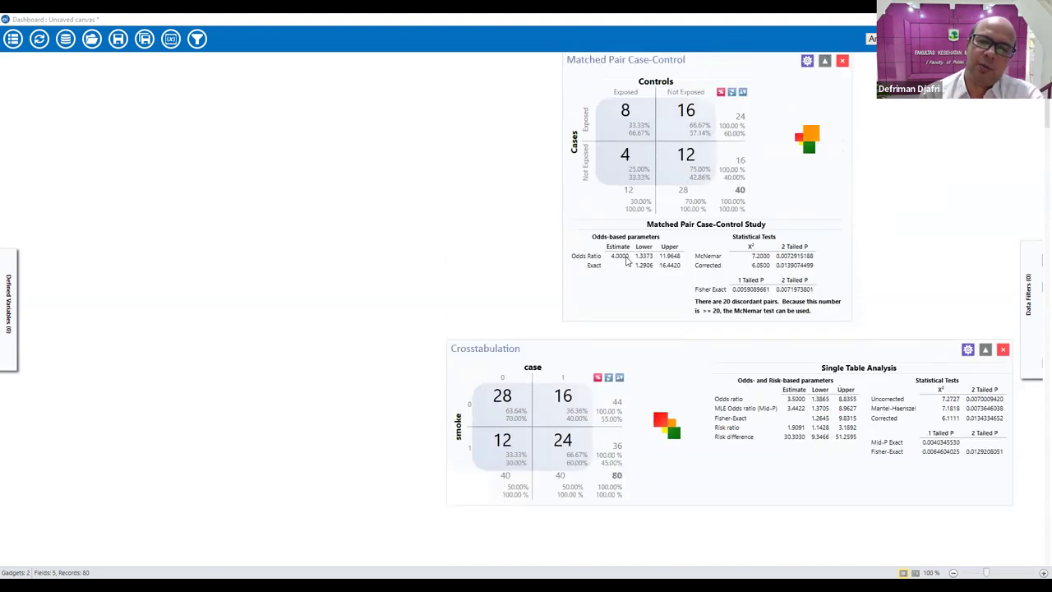
scroll(667, 160, down, 1)
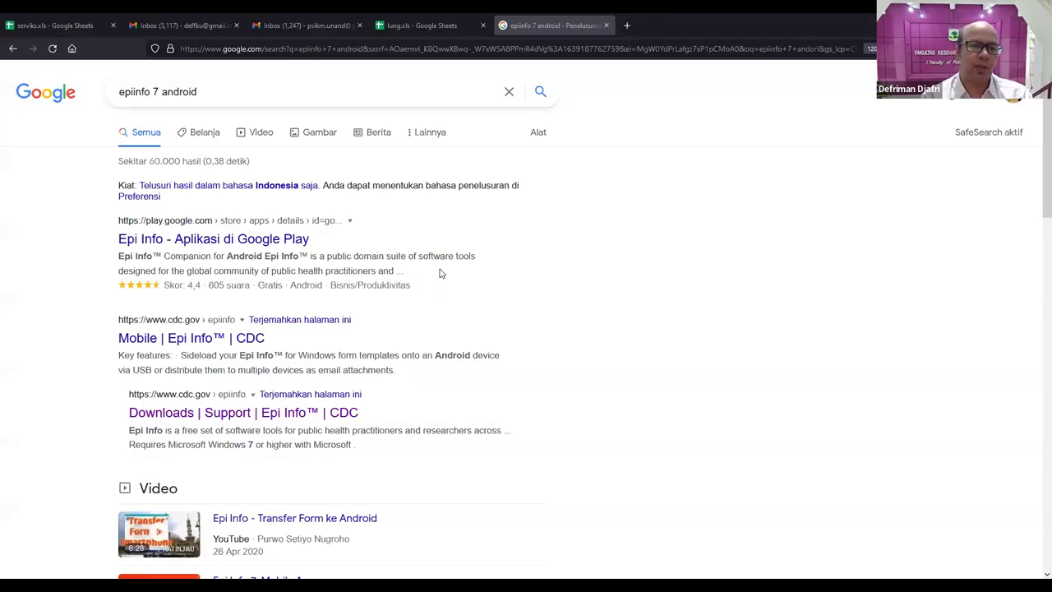
Switch to the browser, open the Epi Info listing on Google Play from the search results and look over the page.
click(255, 239)
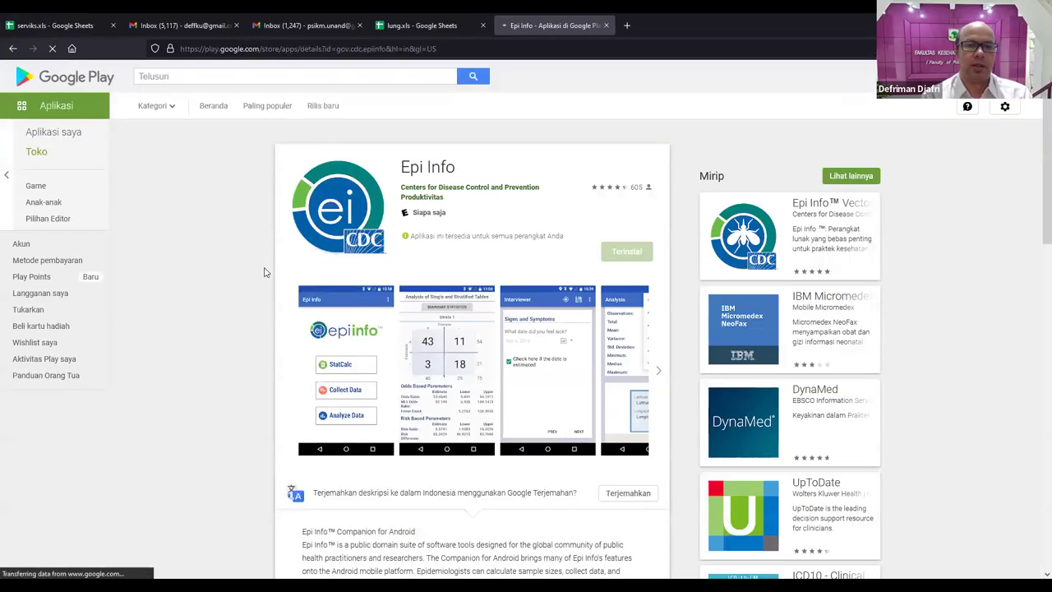
scroll(464, 352, down, 2)
scroll(464, 351, up, 1)
scroll(464, 352, up, 1)
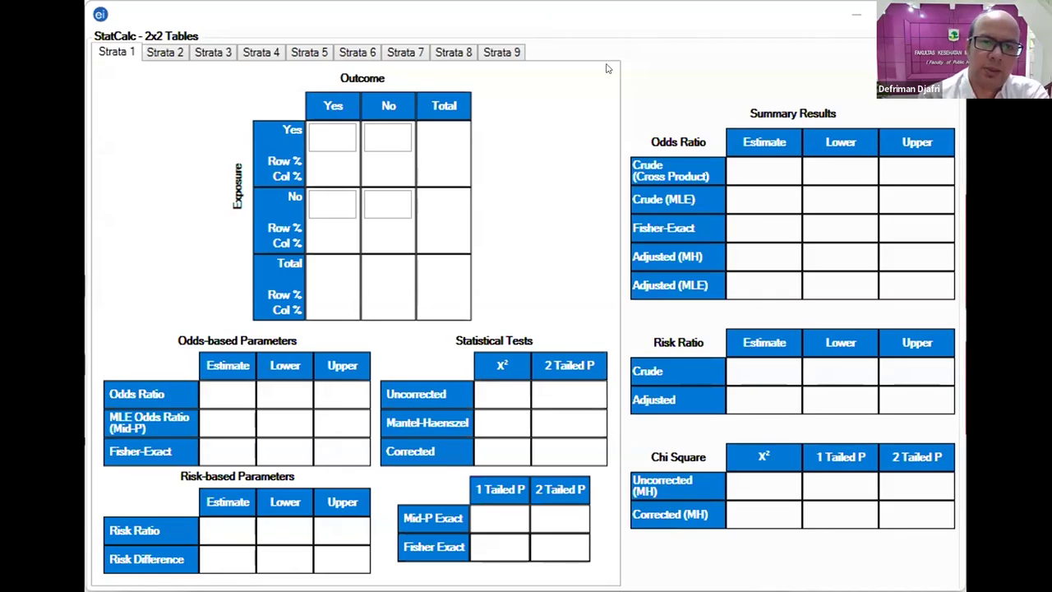
Switch from the StatCalc 2x2 table to the SPSS output and examine the rokok * kanker crosstabulation counts and risk estimate.
click(339, 142)
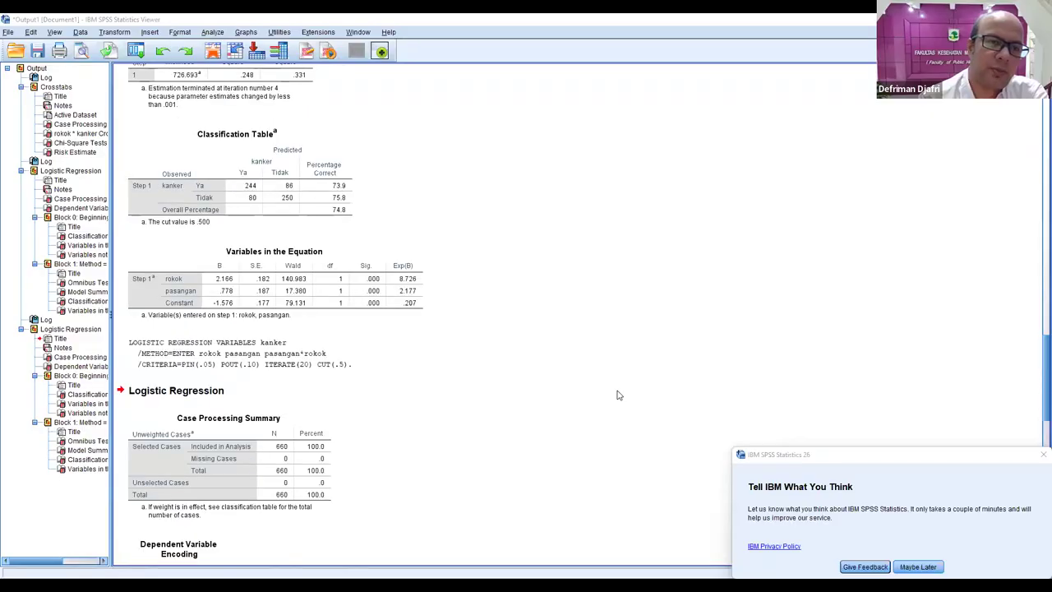
scroll(619, 395, up, 15)
scroll(618, 395, down, 5)
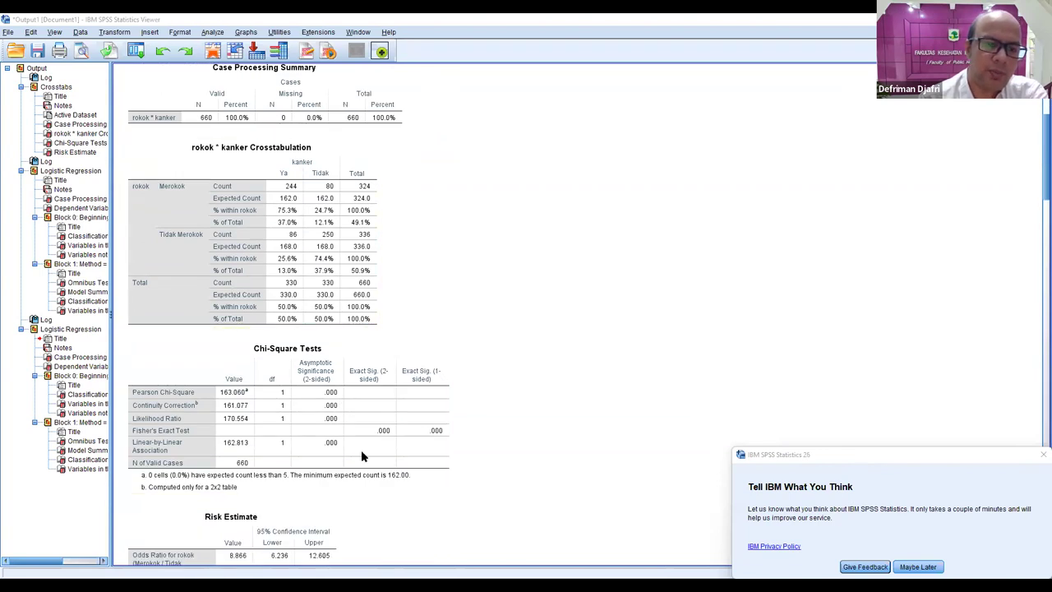
scroll(271, 516, down, 2)
click(259, 505)
scroll(319, 316, up, 4)
scroll(318, 316, down, 1)
click(319, 317)
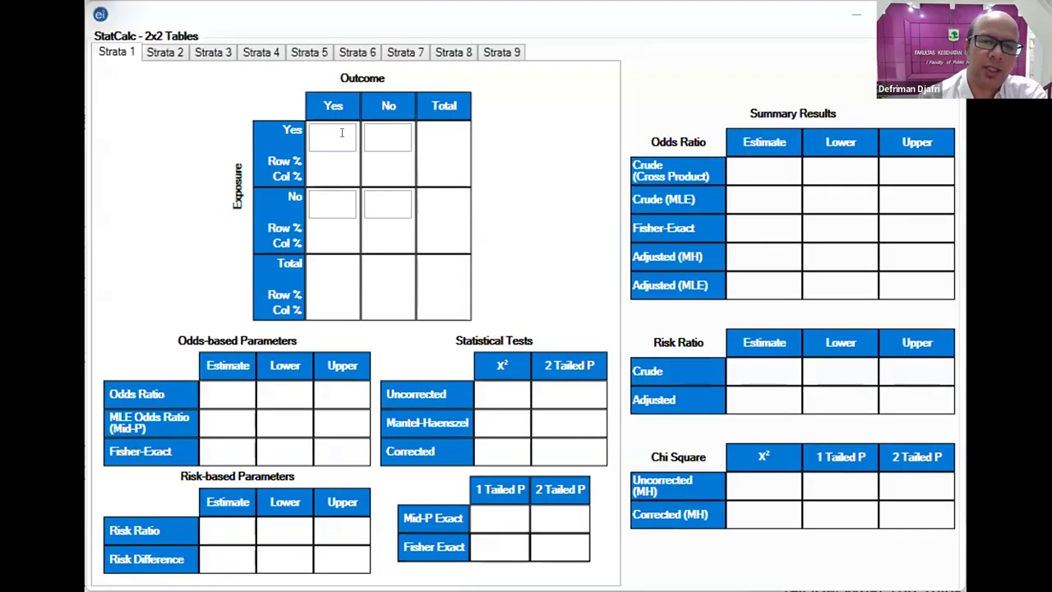
Fill the Strata 1 table with 244 and 80 for the exposed row and 86 and 250 for the unexposed row, and maximize the window.
text(244)
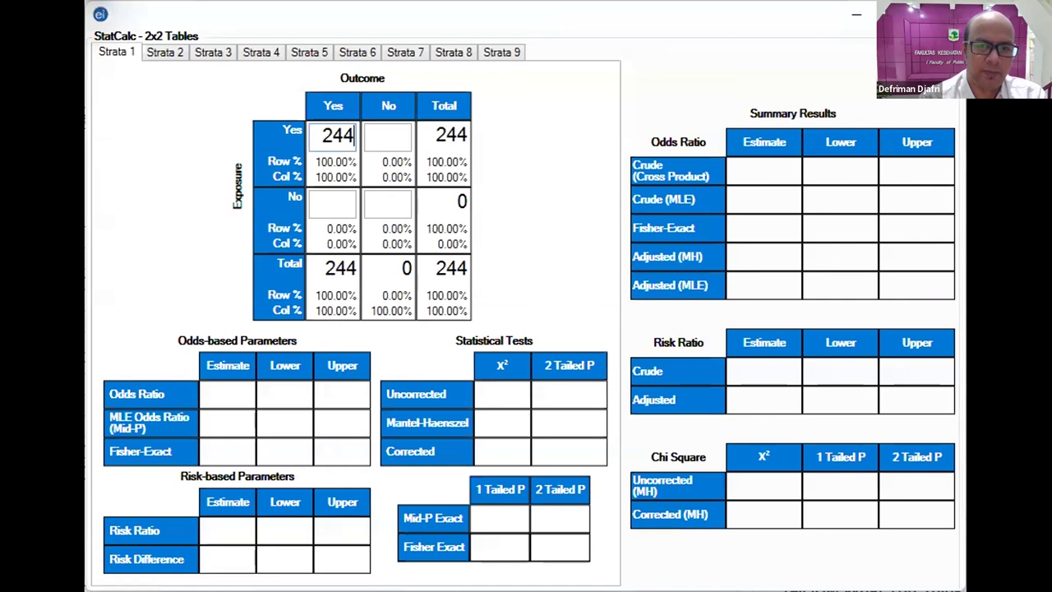
click(379, 133)
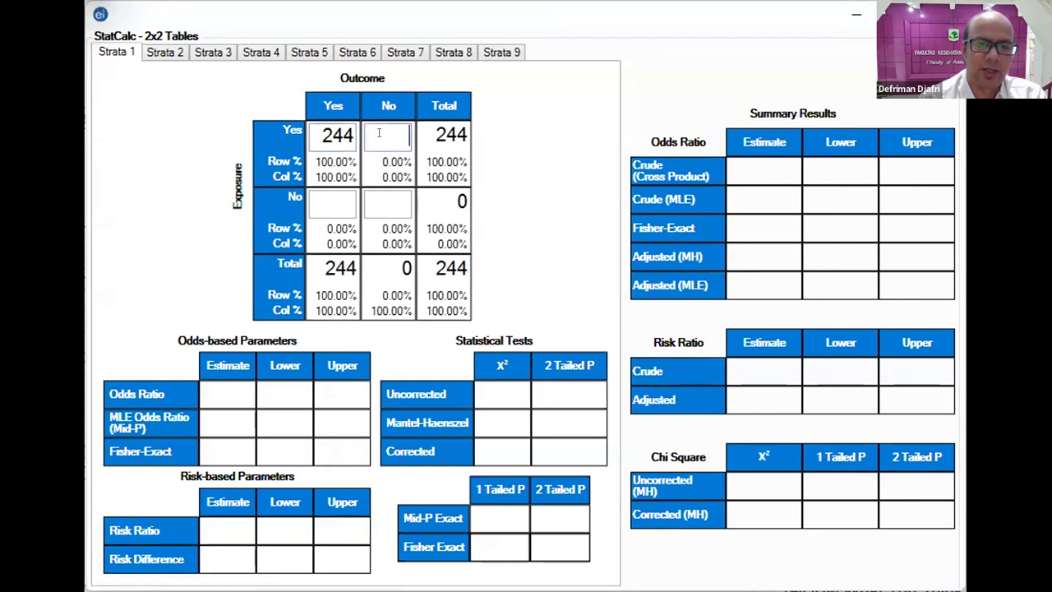
text(80)
click(318, 195)
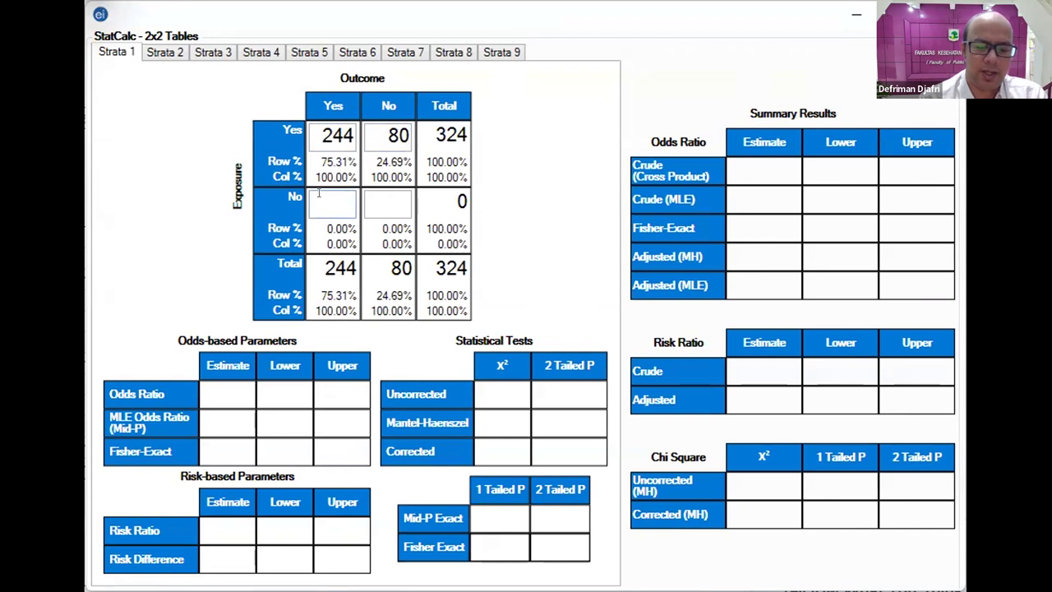
text(86)
click(383, 206)
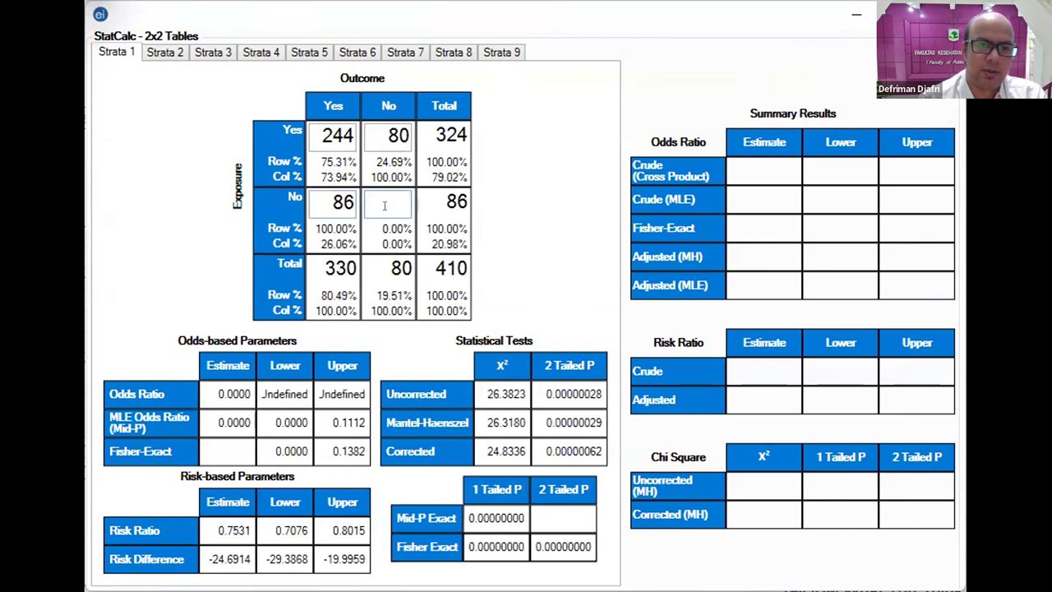
text(25)
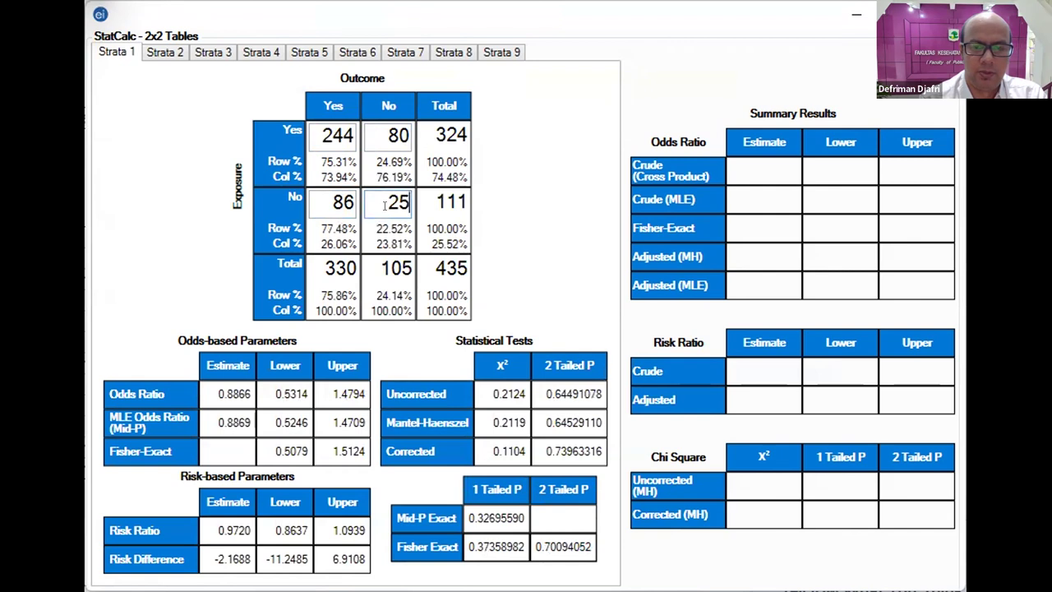
text(0)
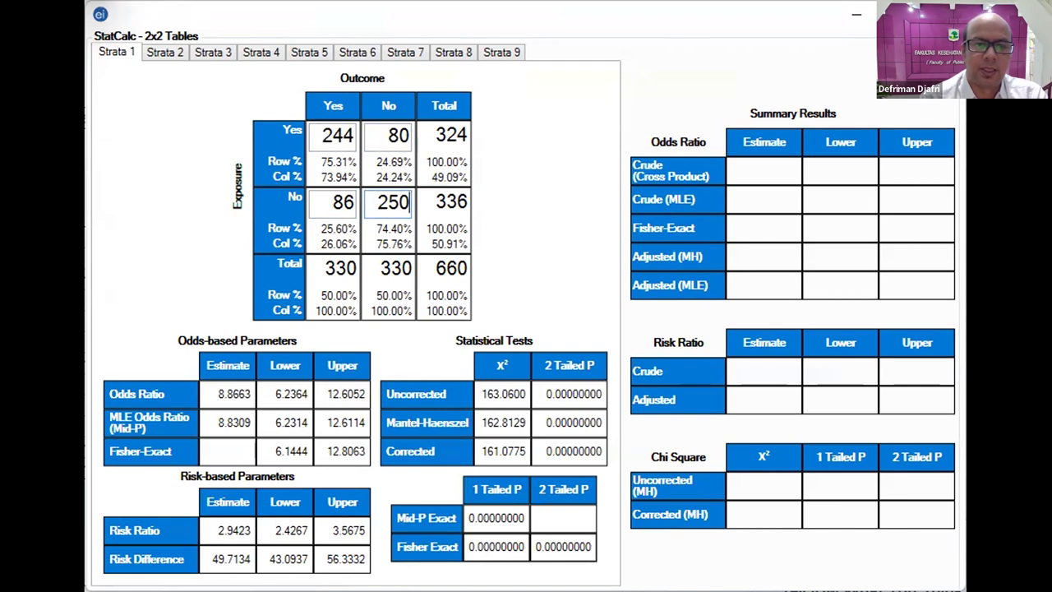
key(super+Up)
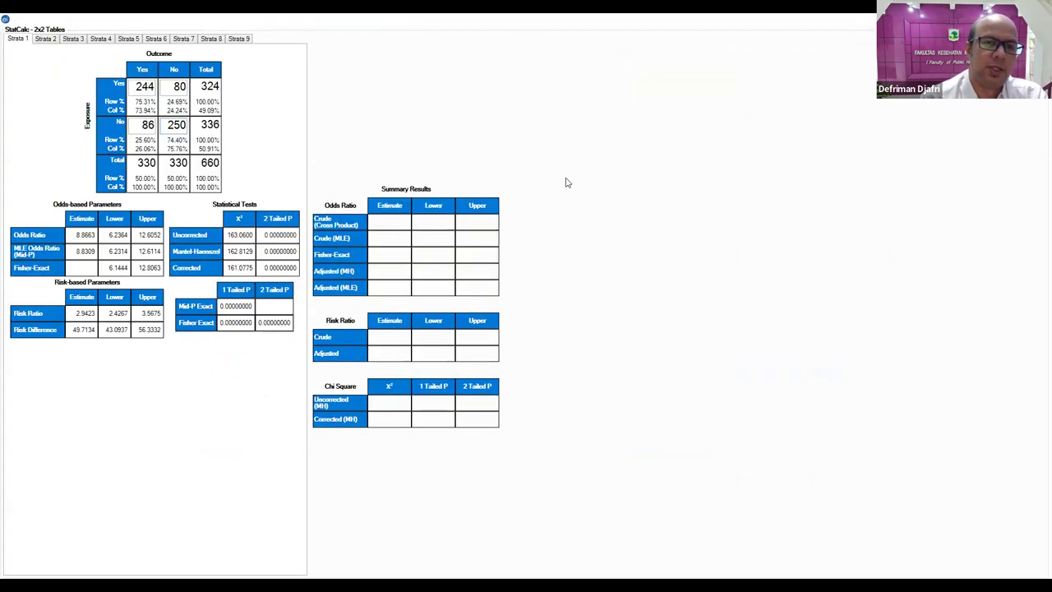